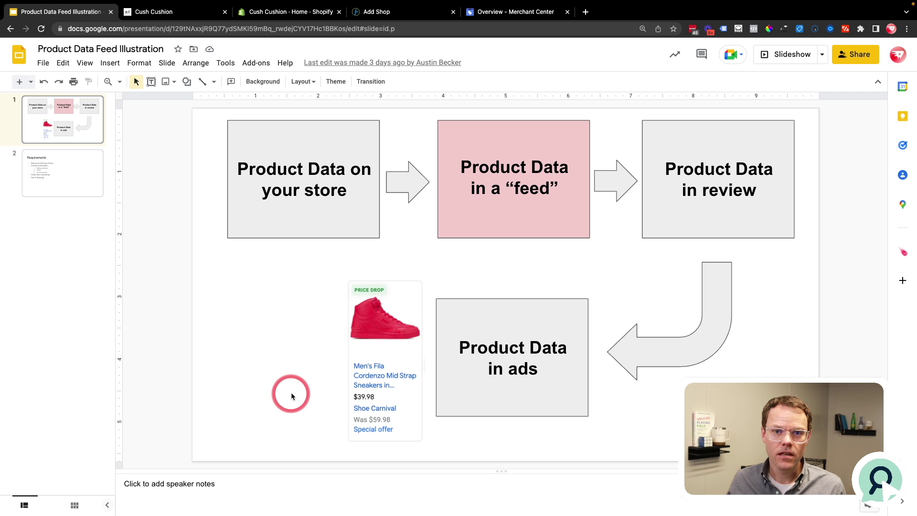
- Browse the Cush Cushion homepage gallery and reviews, then return to the top
click(165, 13)
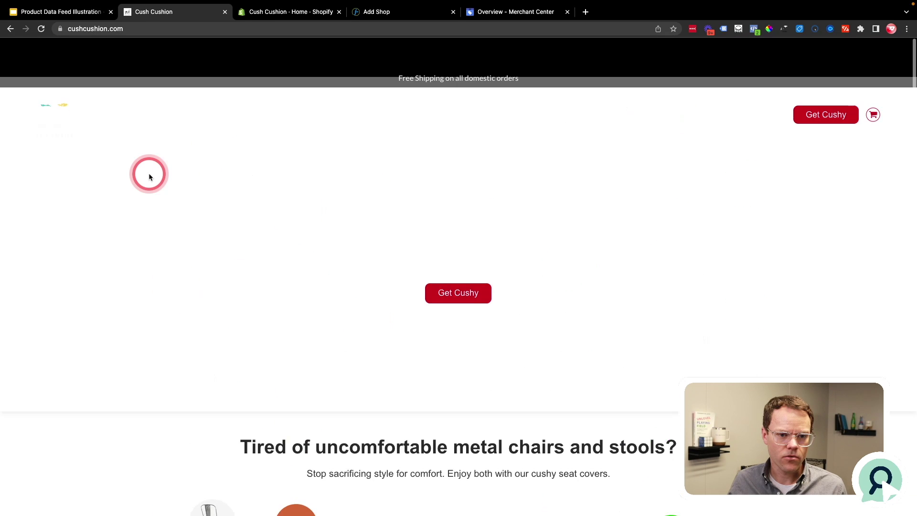
scroll(149, 176, down, 1)
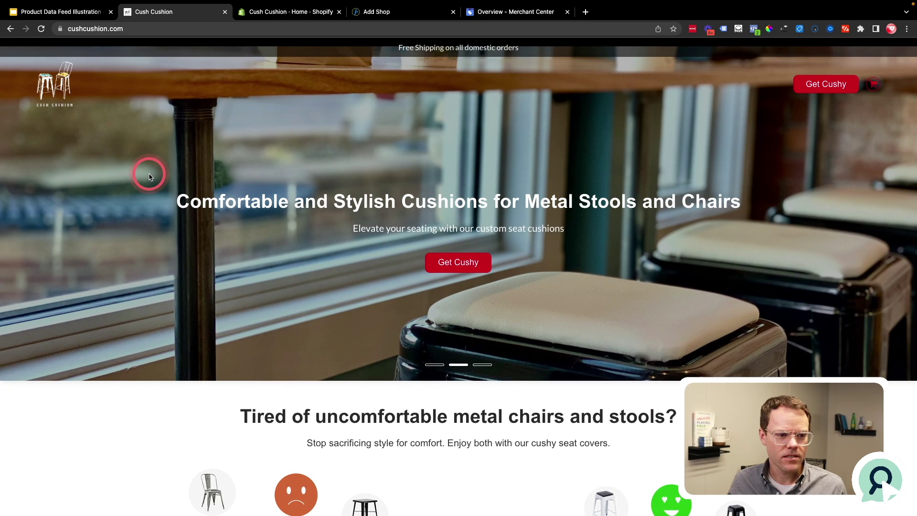
scroll(143, 342, down, 15)
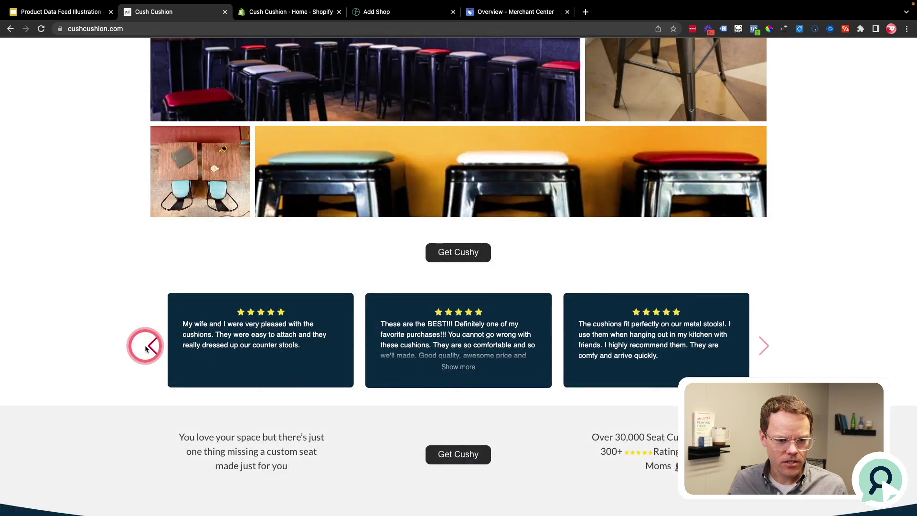
scroll(146, 349, up, 4)
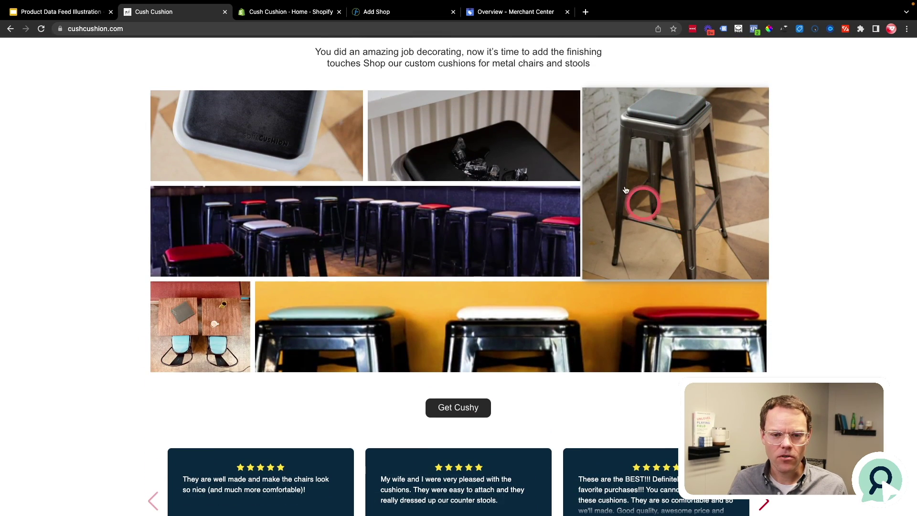
scroll(695, 360, up, 10)
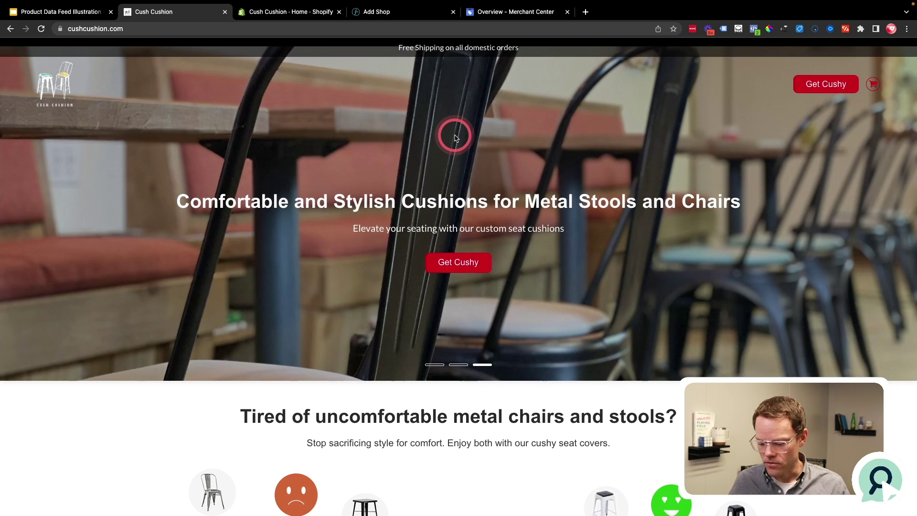
- Open datafeedwatch.com in a new tab
key(ctrl+t)
text(data)
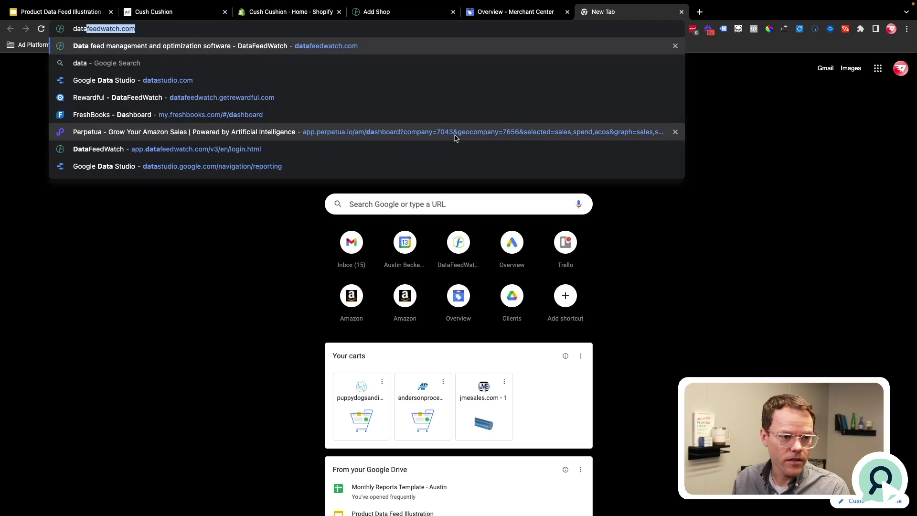
key(Return)
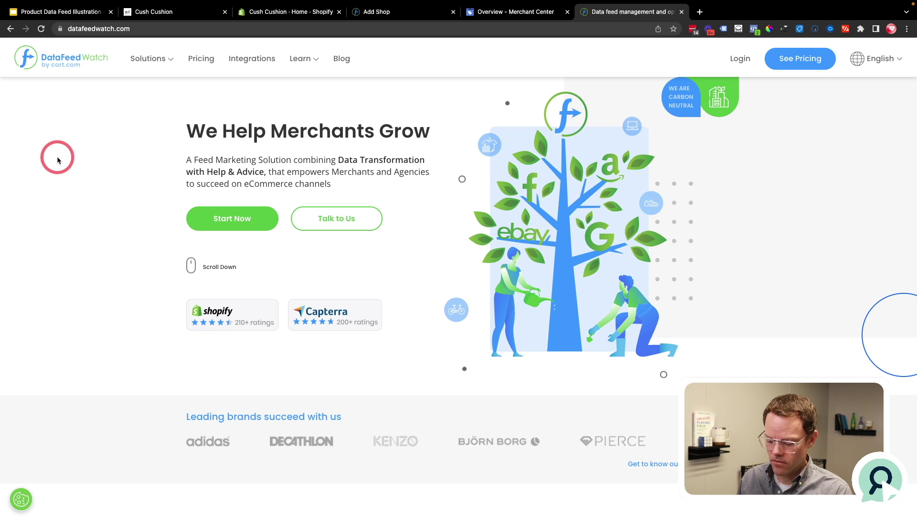
- Search 'shopify google shopping app' in another new tab and open the Google channel listing
key(ctrl+t)
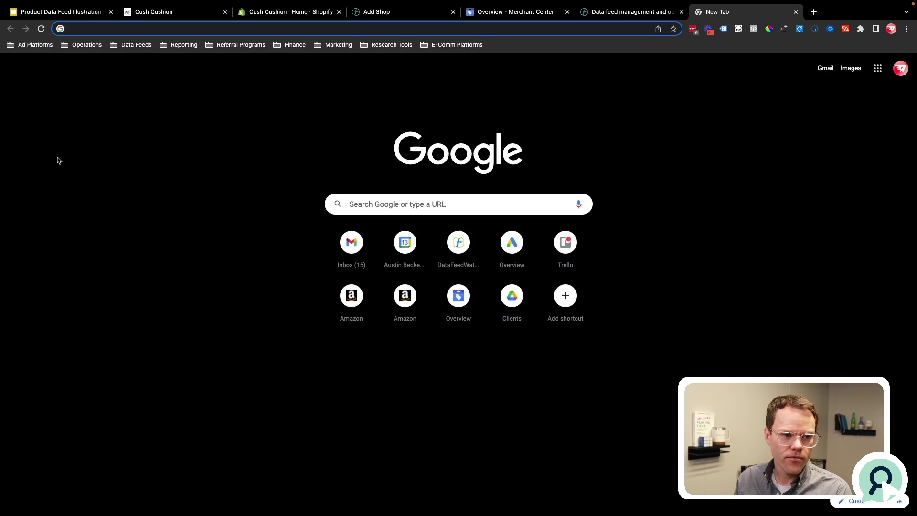
text(shopify google shopping app)
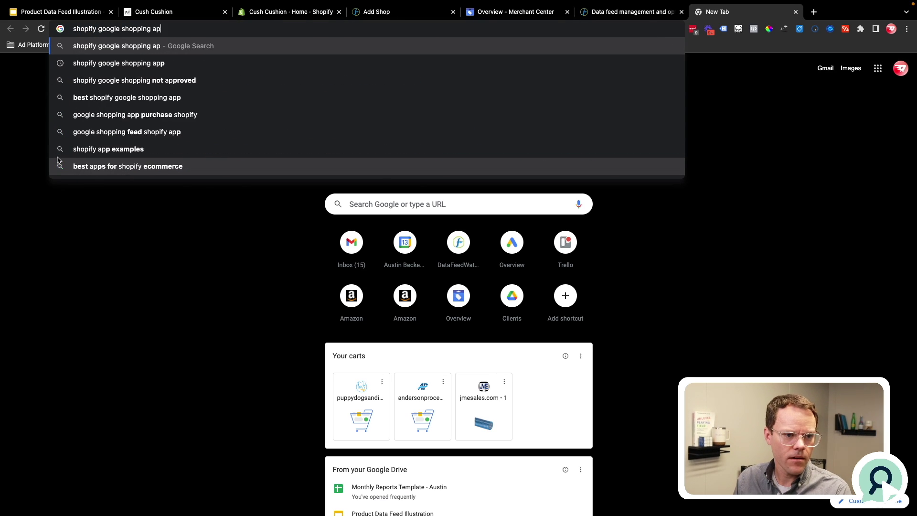
key(Return)
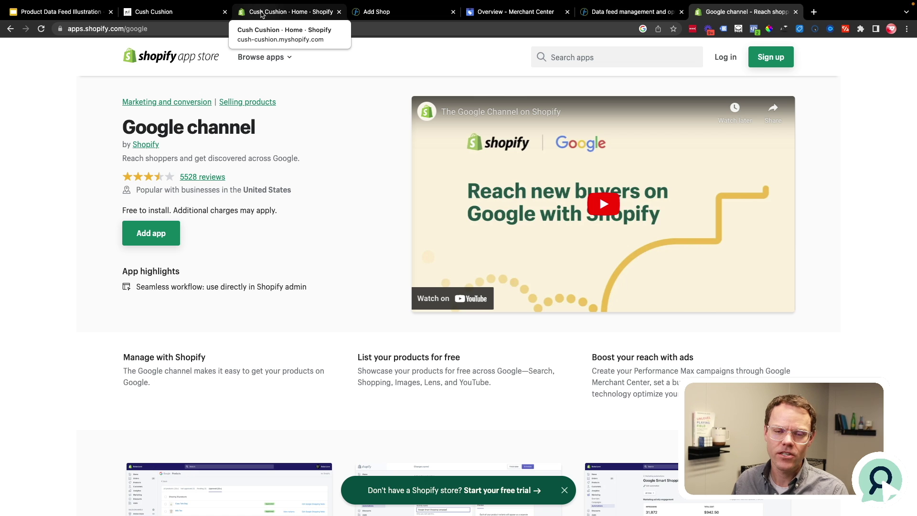
- Launch the installed Data Feed Watch app from the Shopify admin's apps list
click(177, 11)
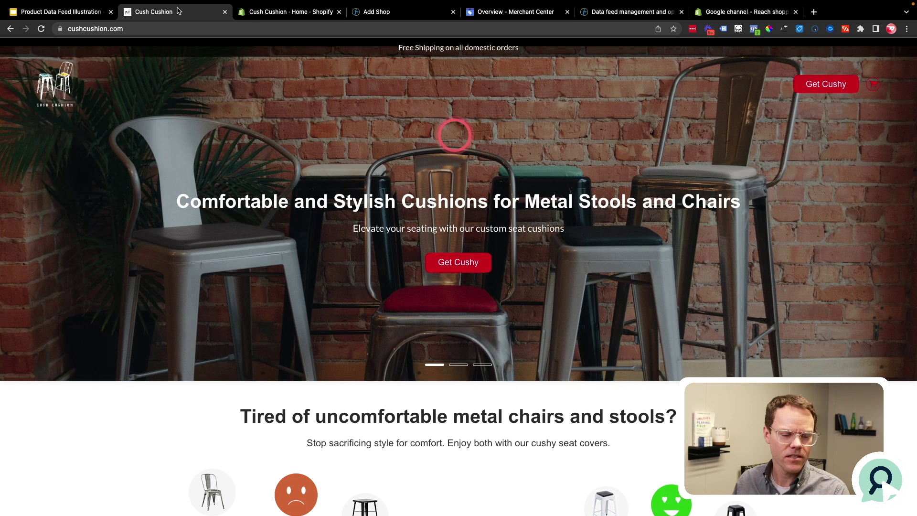
key(ctrl+Tab)
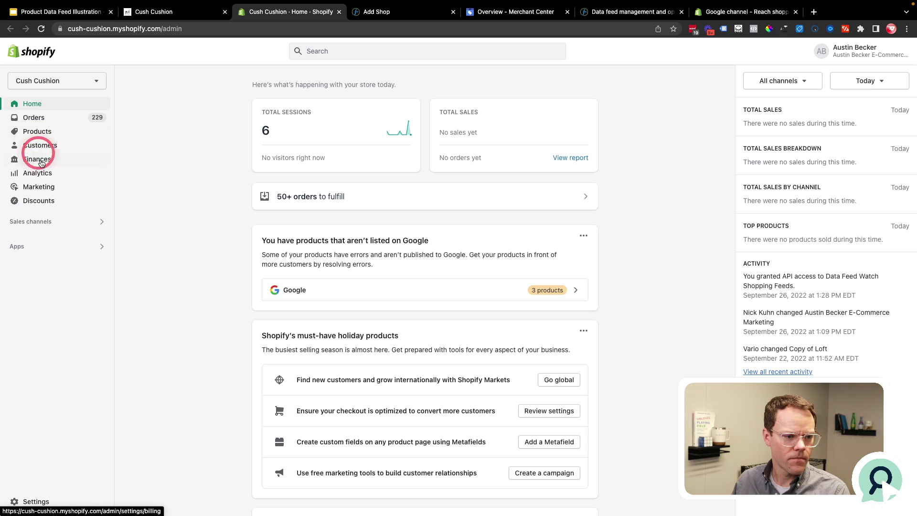
click(19, 245)
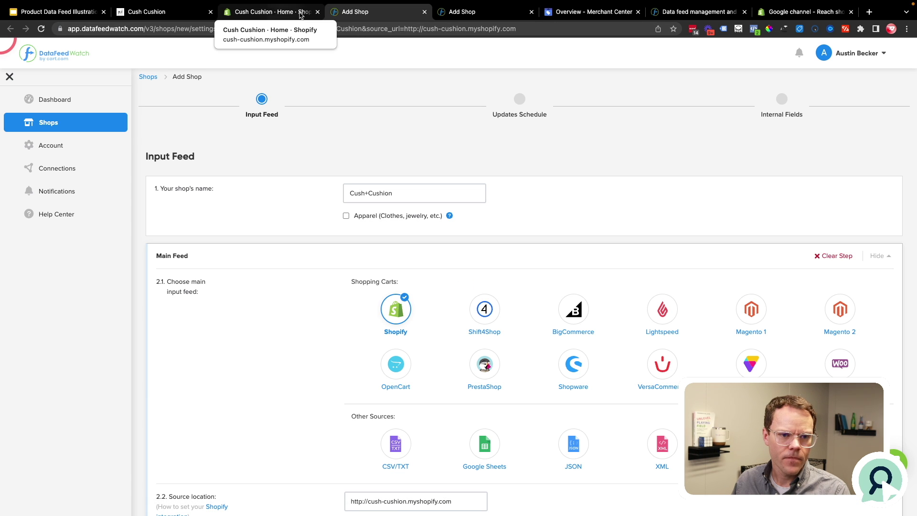
- Add a new shop from the Shops list and name it 'Cush Cushion'
click(474, 11)
click(42, 123)
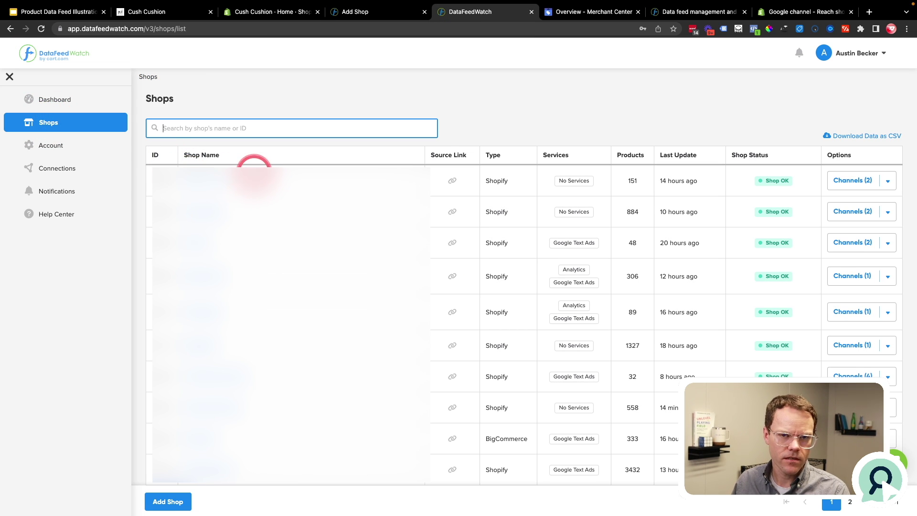
click(163, 503)
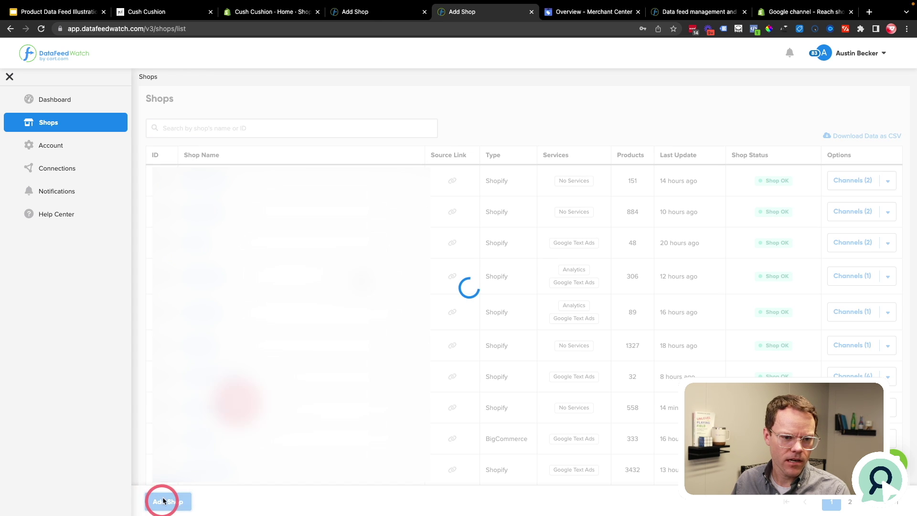
click(394, 202)
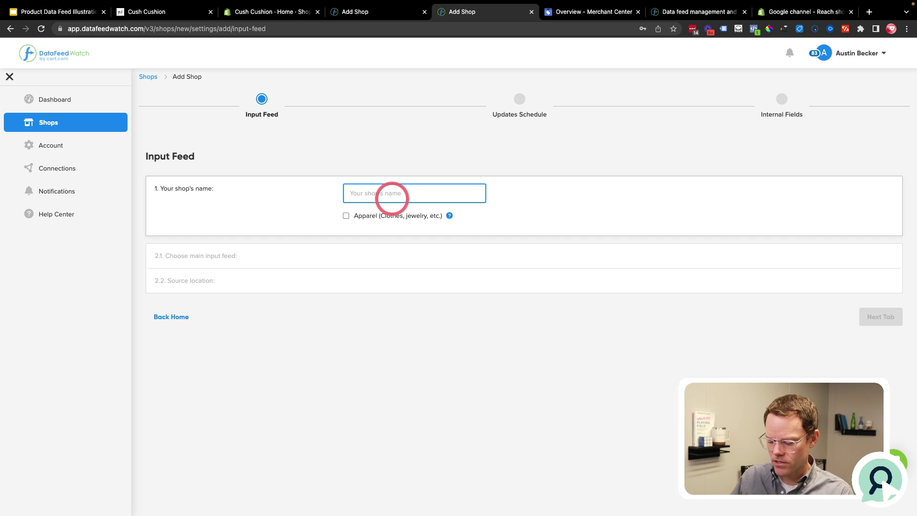
text(Cush Cushio)
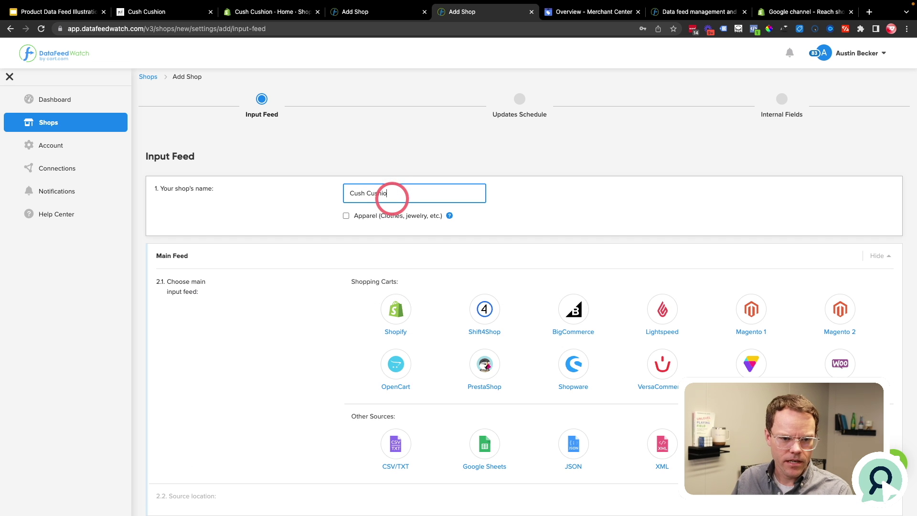
text(n)
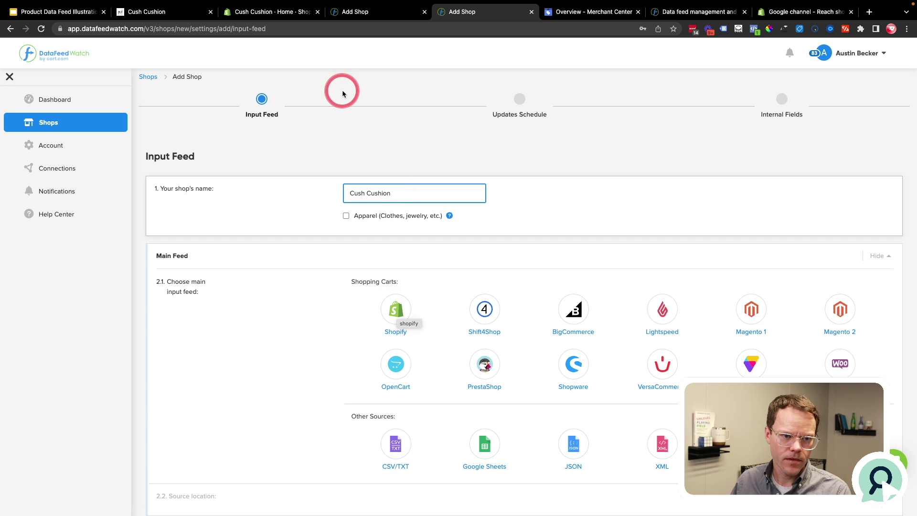
- Copy the store's myshopify address from the Shopify admin and compare it with the prefilled form
click(175, 15)
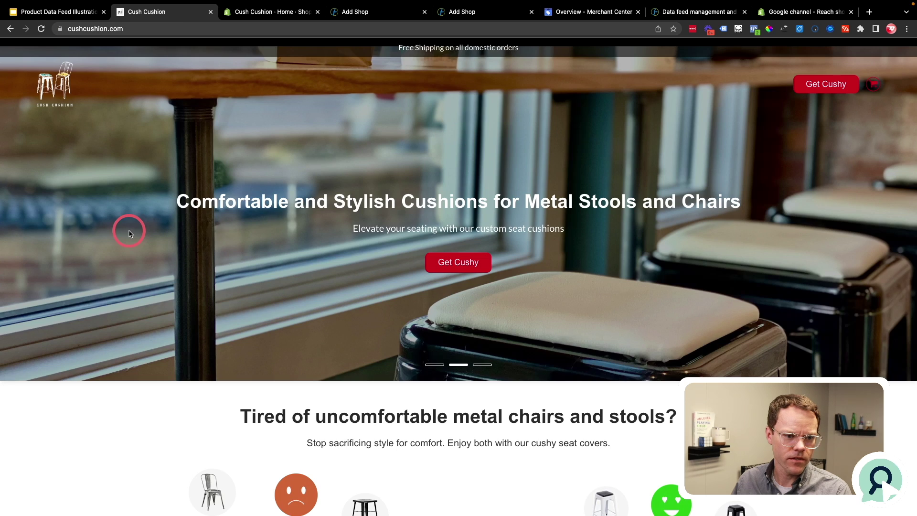
click(271, 14)
drag(161, 31, 64, 29)
click(362, 14)
scroll(416, 410, down, 1)
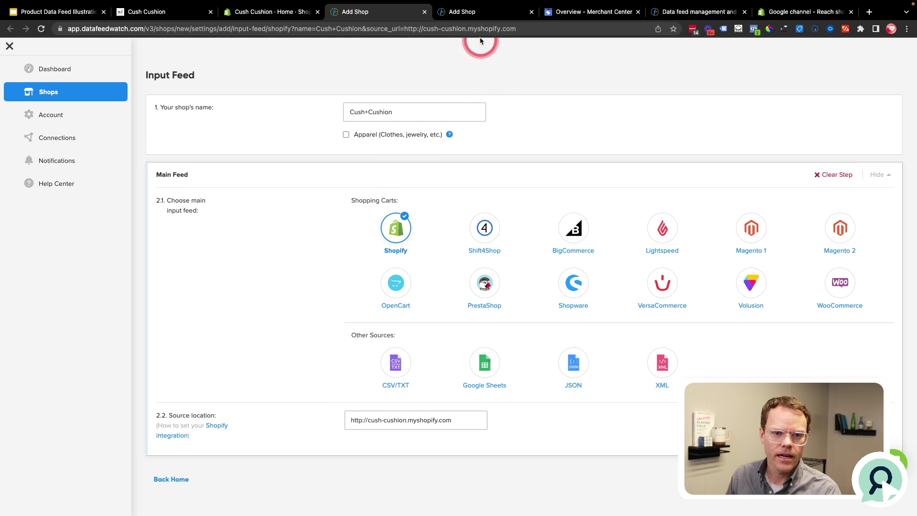
click(449, 17)
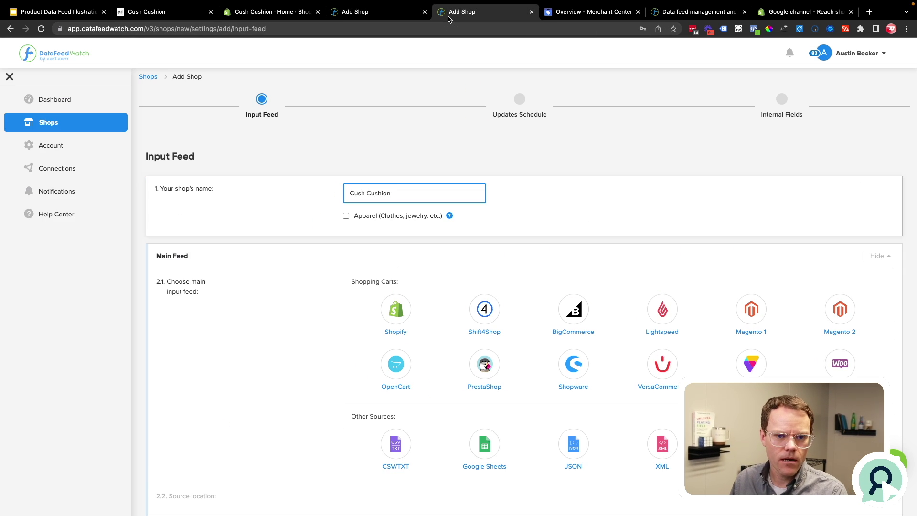
- Close the duplicate Add Shop tab and continue in the Shopify-prefilled form
key(ctrl+w)
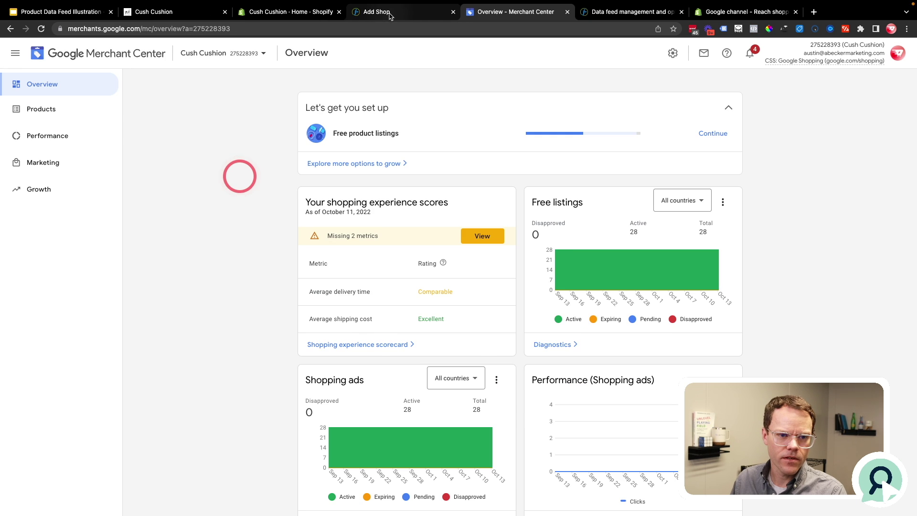
click(388, 12)
click(901, 499)
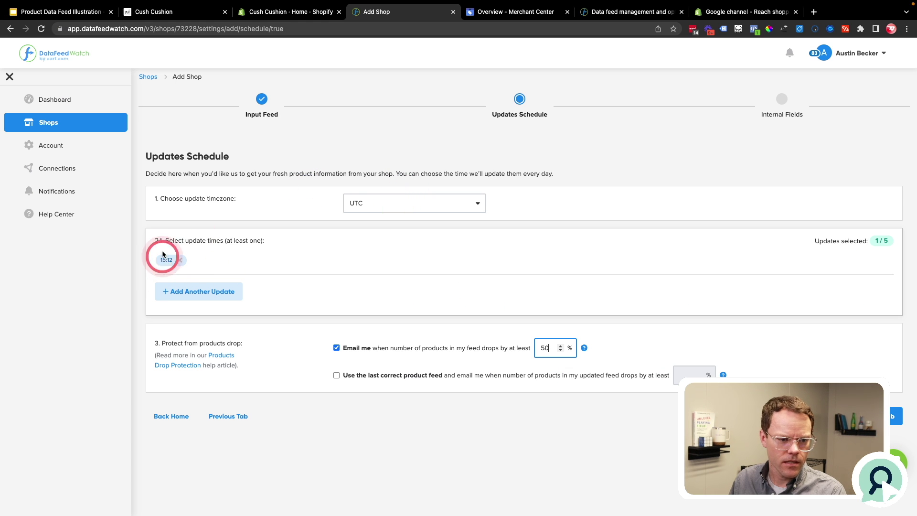
- Keep timezone UTC with a 15:12 daily update and save the schedule
click(356, 205)
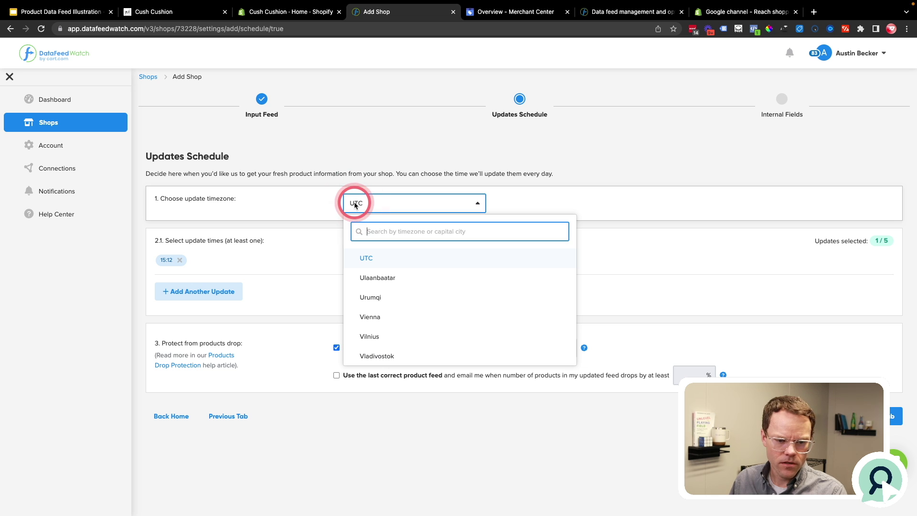
scroll(451, 344, down, 2)
scroll(449, 354, up, 10)
scroll(420, 315, up, 15)
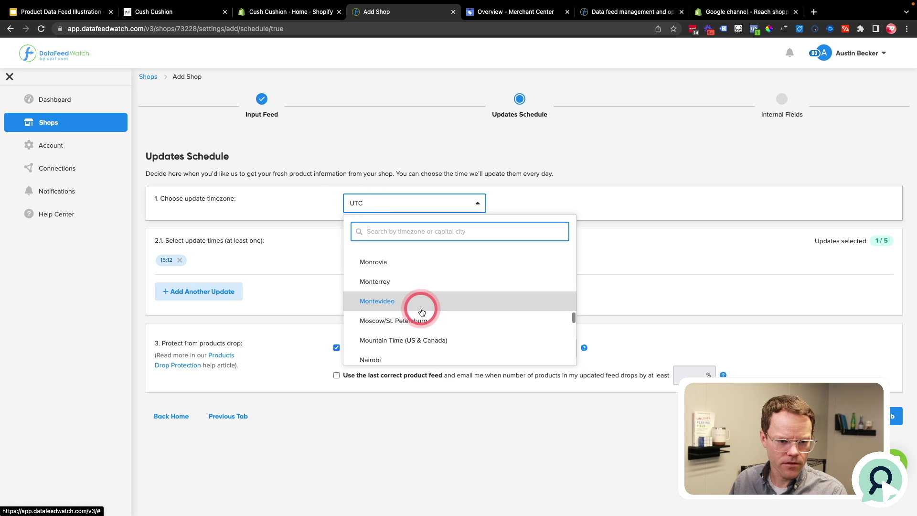
click(364, 436)
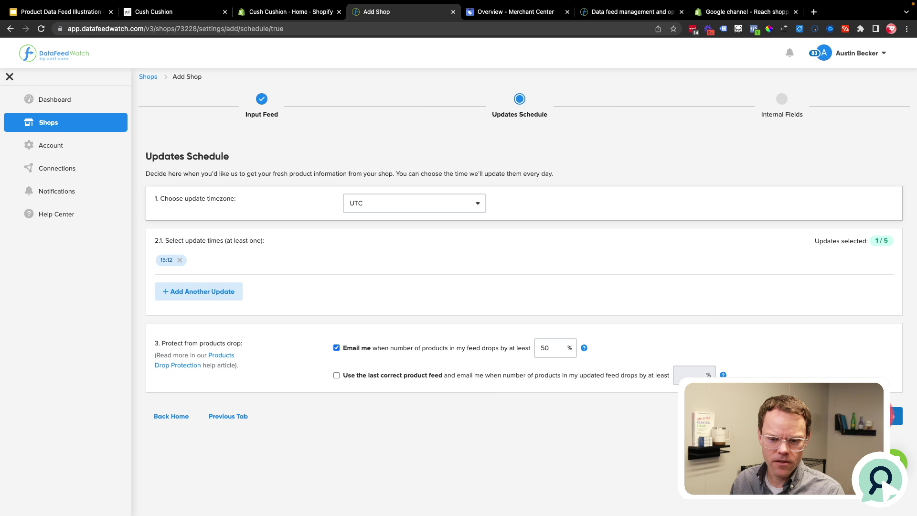
click(894, 415)
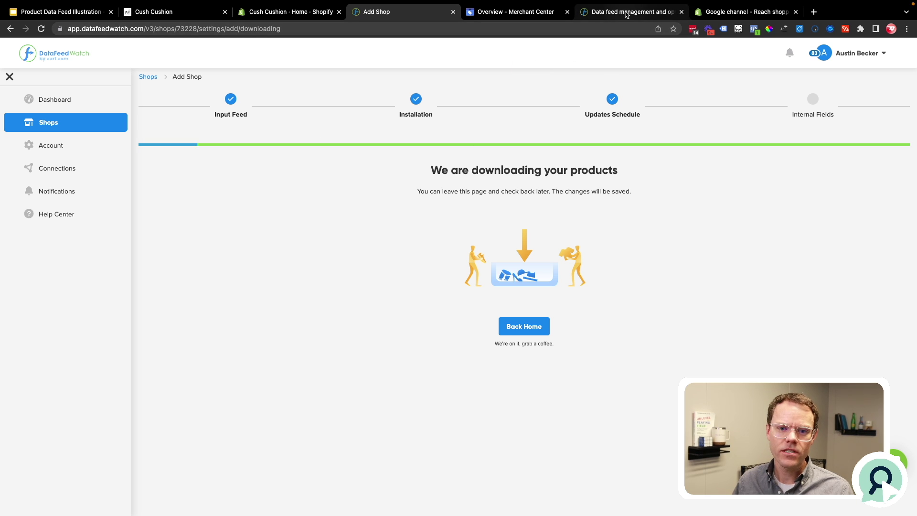
- Go from the Merchant Center overview to the Products > Feeds page
click(531, 15)
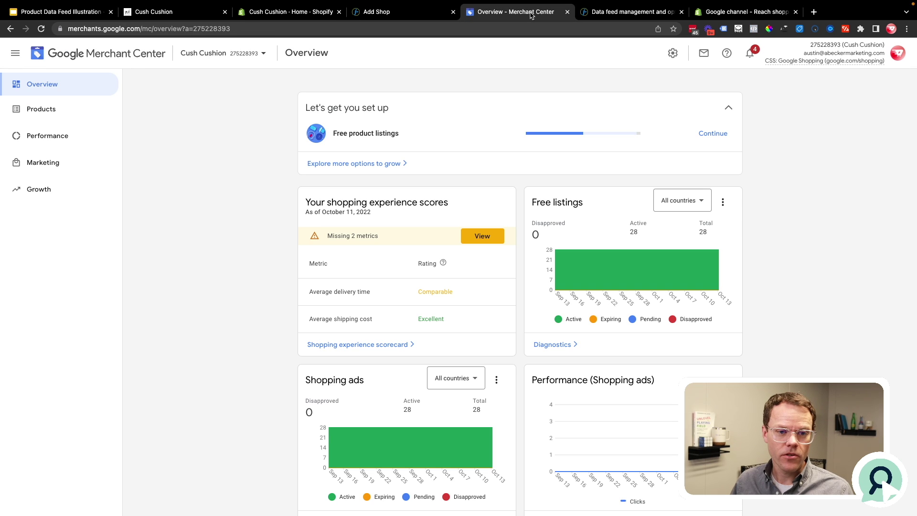
click(138, 30)
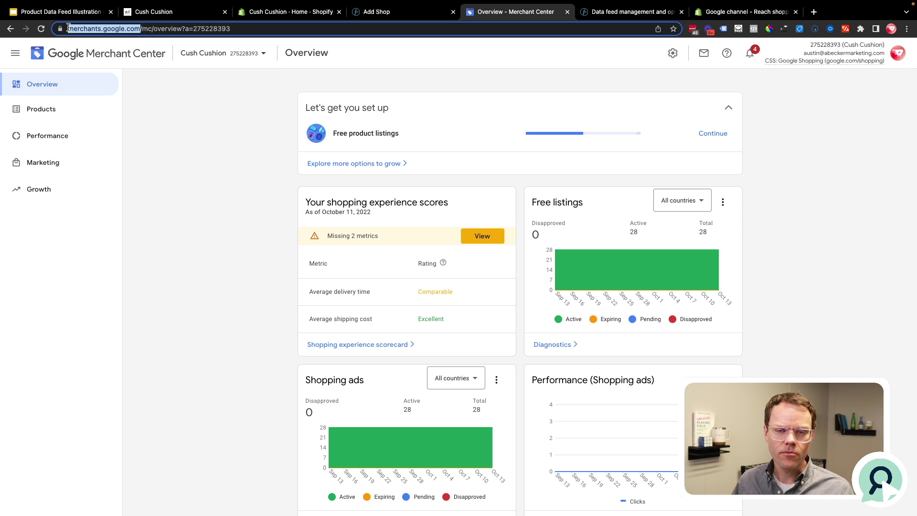
drag(68, 28, 69, 28)
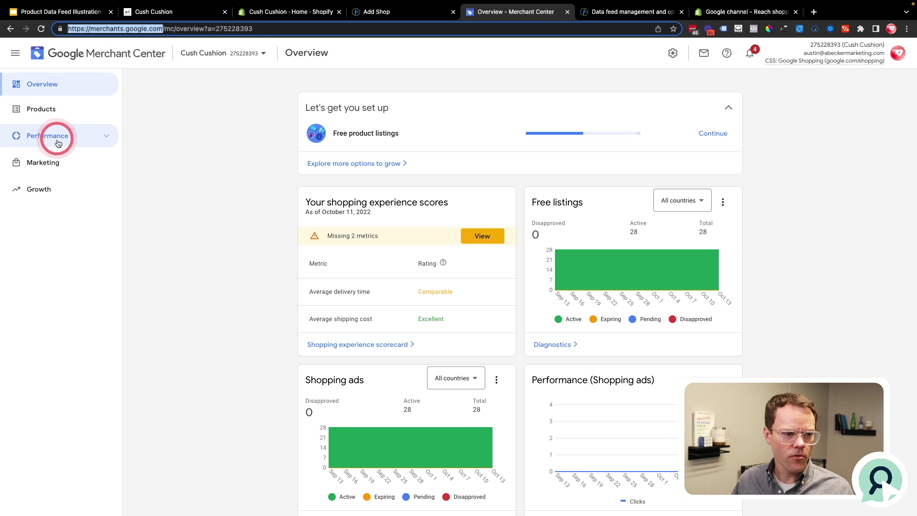
click(69, 112)
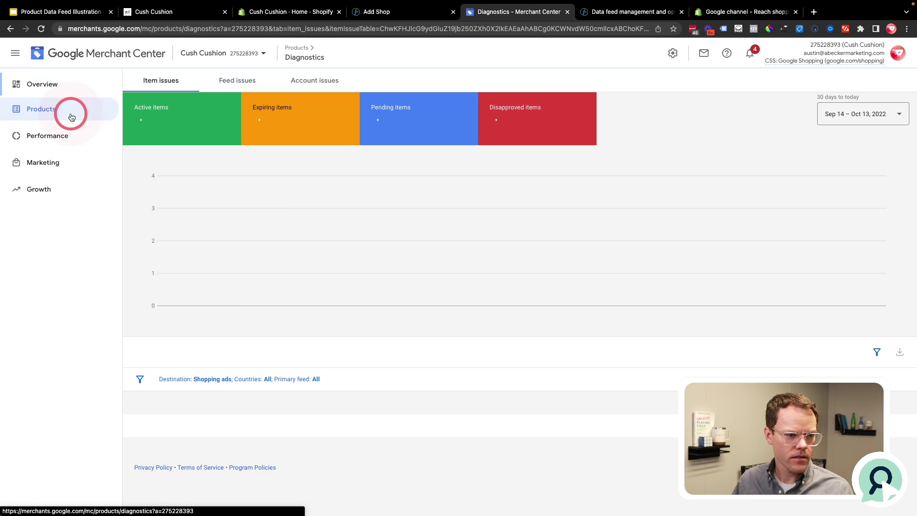
click(46, 170)
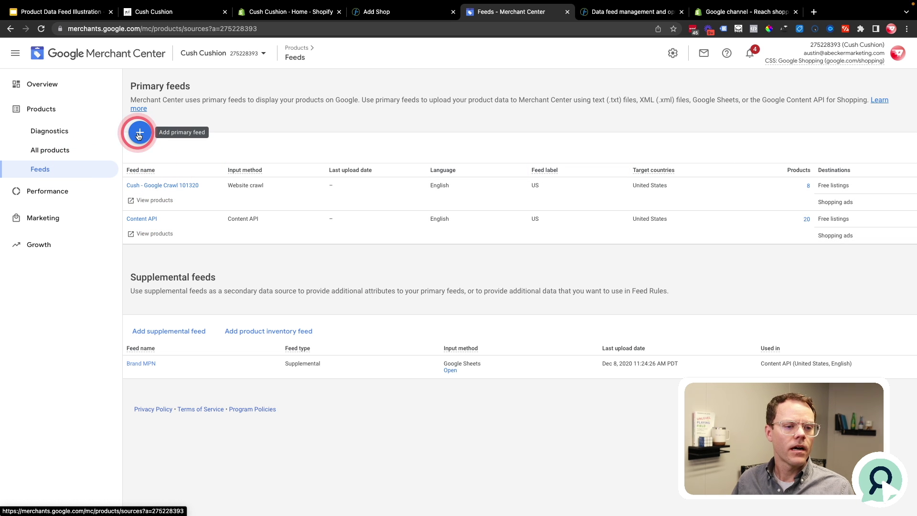
- Add a primary feed and set United States as its target country
click(139, 134)
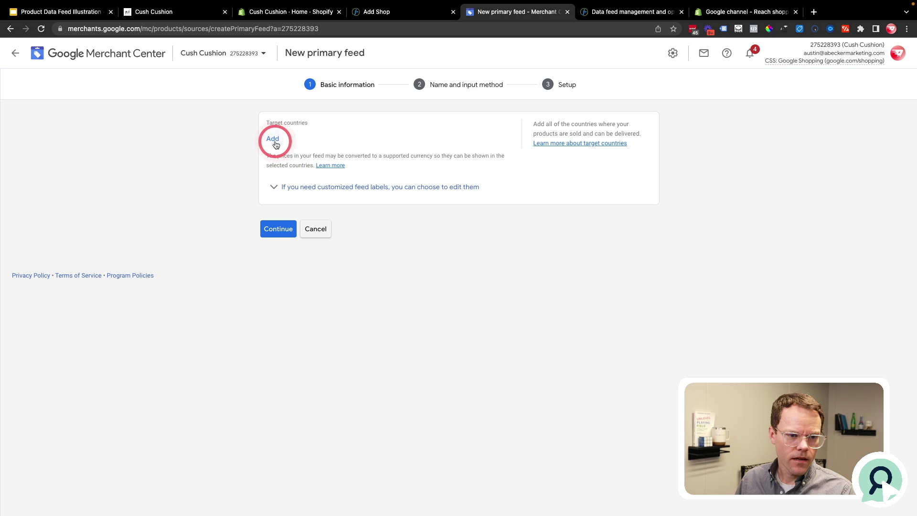
click(273, 140)
click(343, 195)
text(united)
click(304, 287)
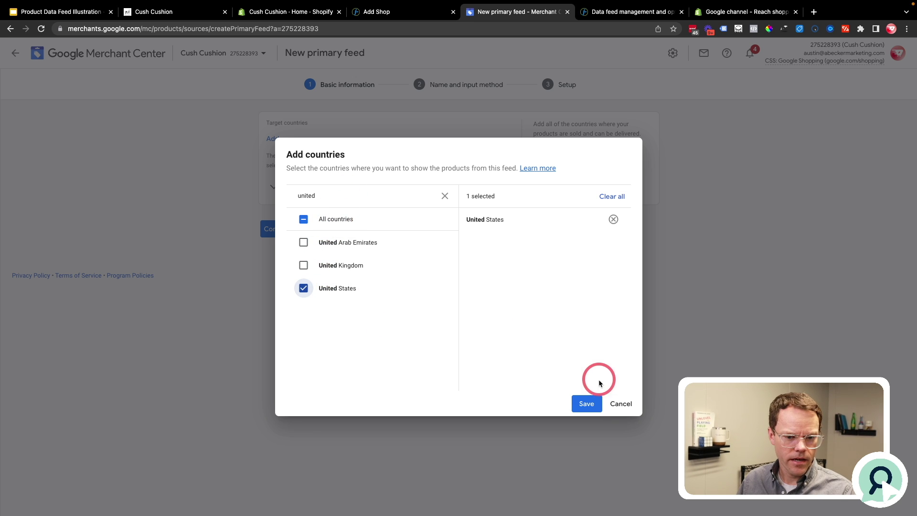
click(590, 404)
- Choose English as the language, keep Free listings and Shopping ads, and continue
click(303, 193)
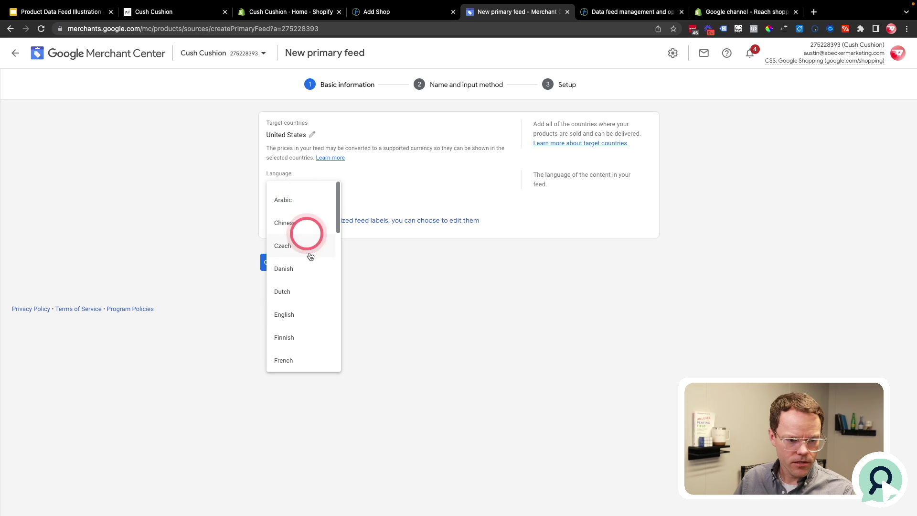
click(308, 315)
click(304, 281)
click(304, 283)
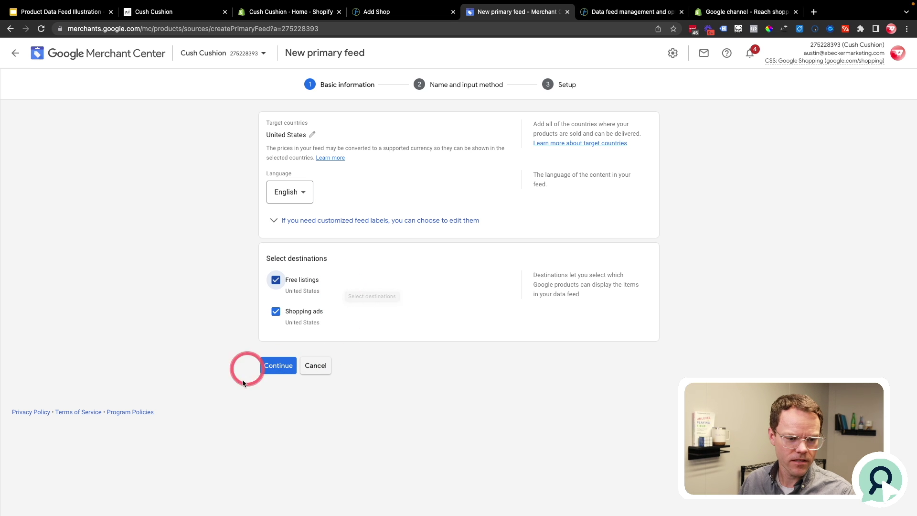
click(273, 365)
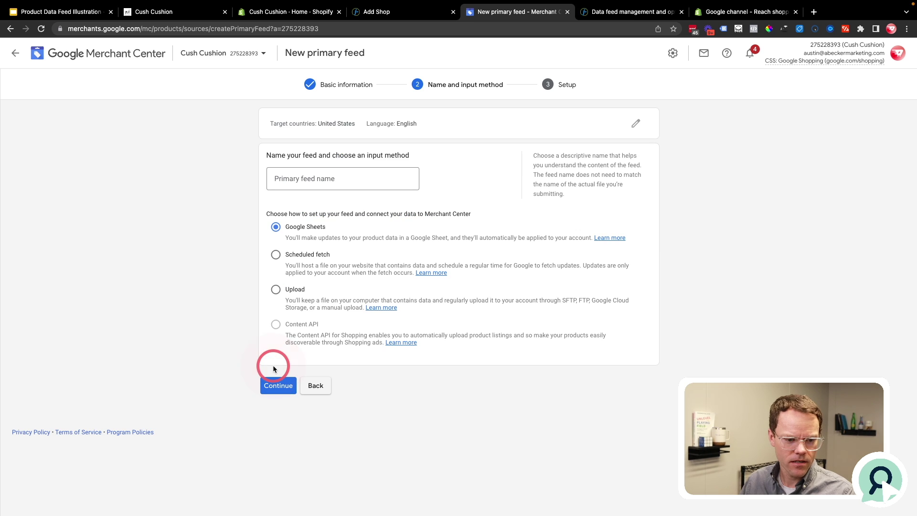
- Name the primary feed 'Draft Google Sheets Template' with Google Sheets as input
click(306, 180)
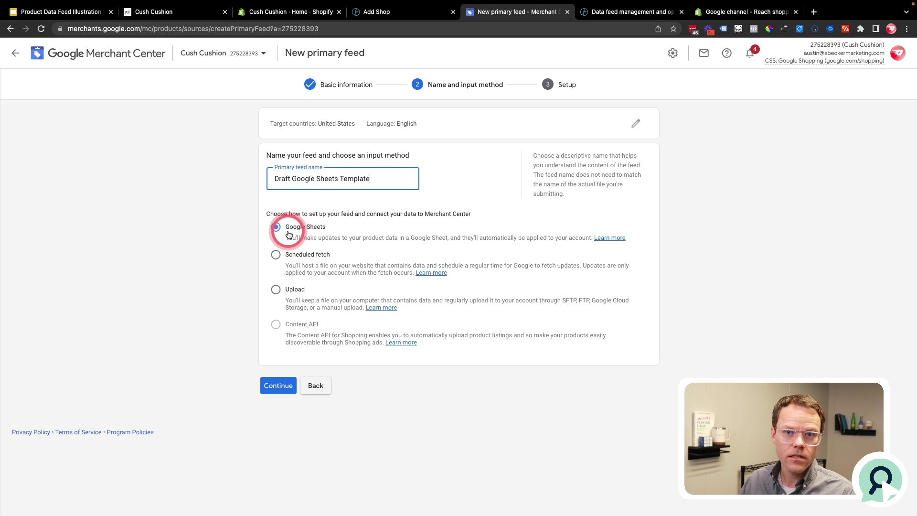
click(275, 383)
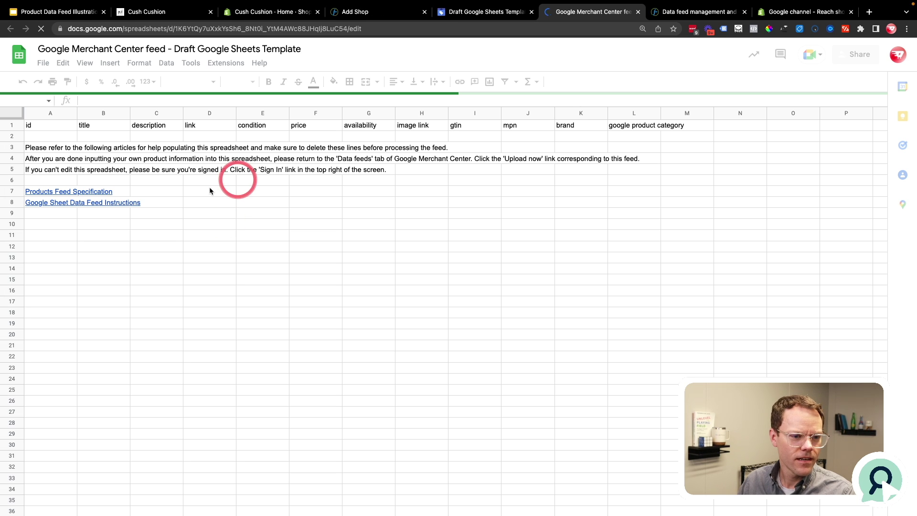
- Remove instruction rows 3–9 from the template sheet, leaving only the header row
click(50, 138)
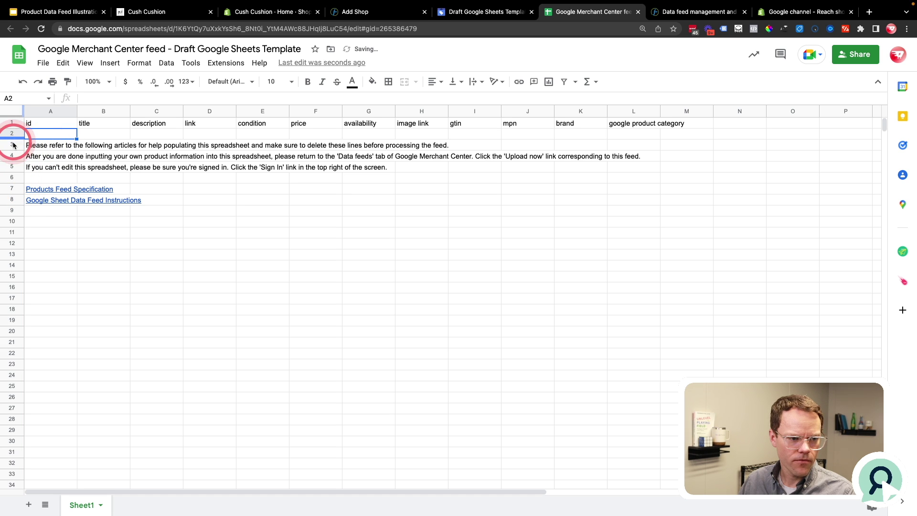
click(49, 190)
click(29, 200)
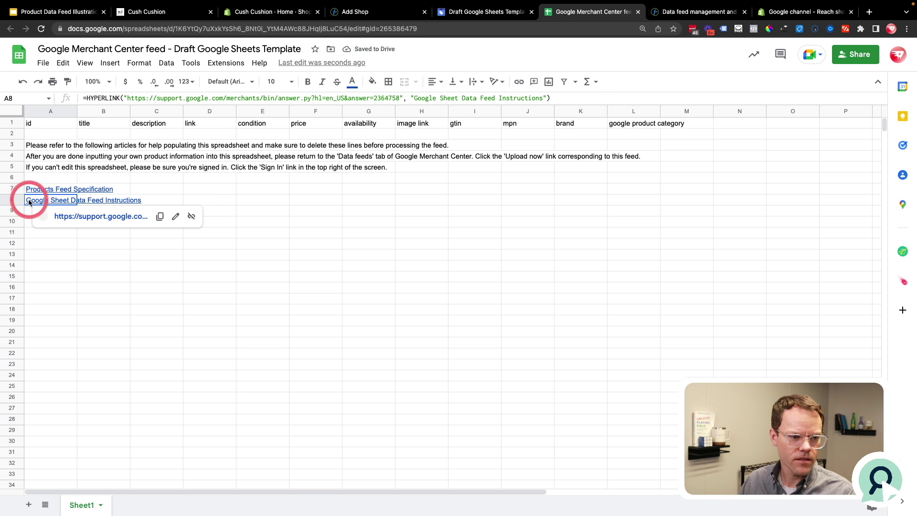
drag(12, 143, 19, 209)
right_click(84, 164)
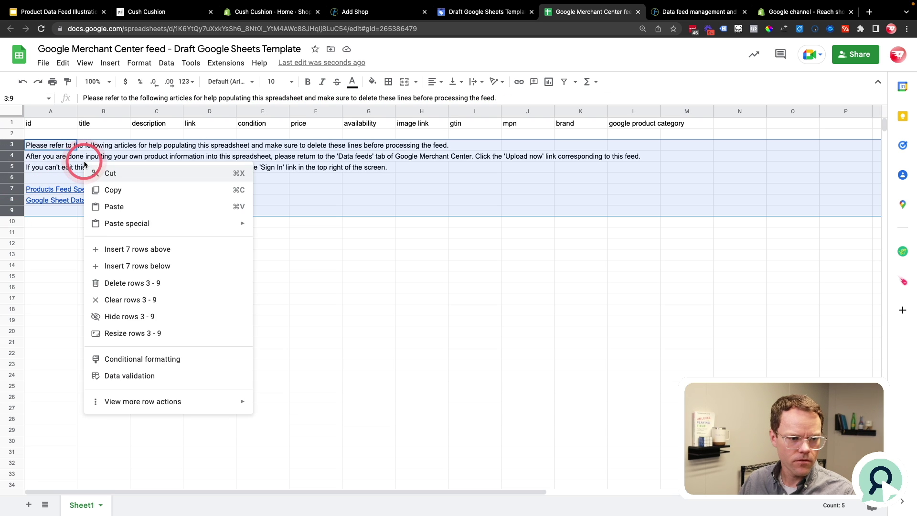
click(140, 289)
click(63, 135)
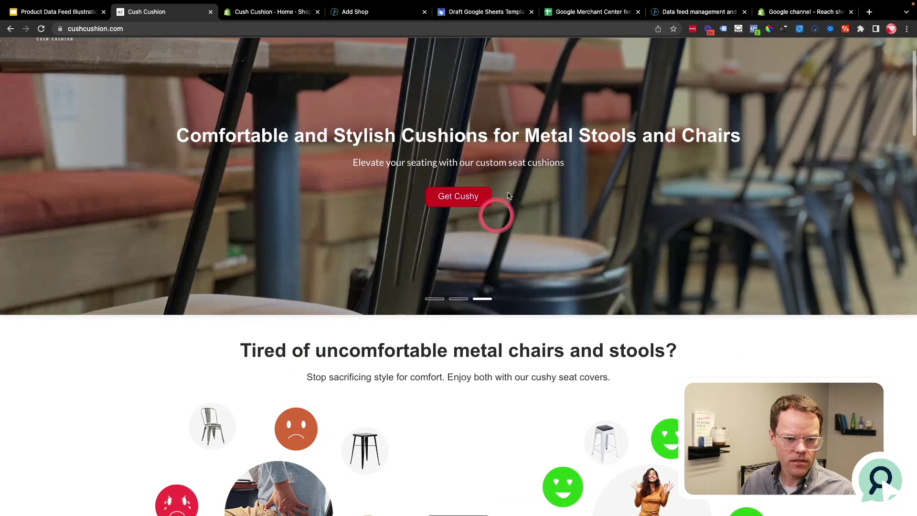
- Copy the URL of the Rounded Round Vinyl Cushions page ($26.99) and return to the sheet
click(461, 196)
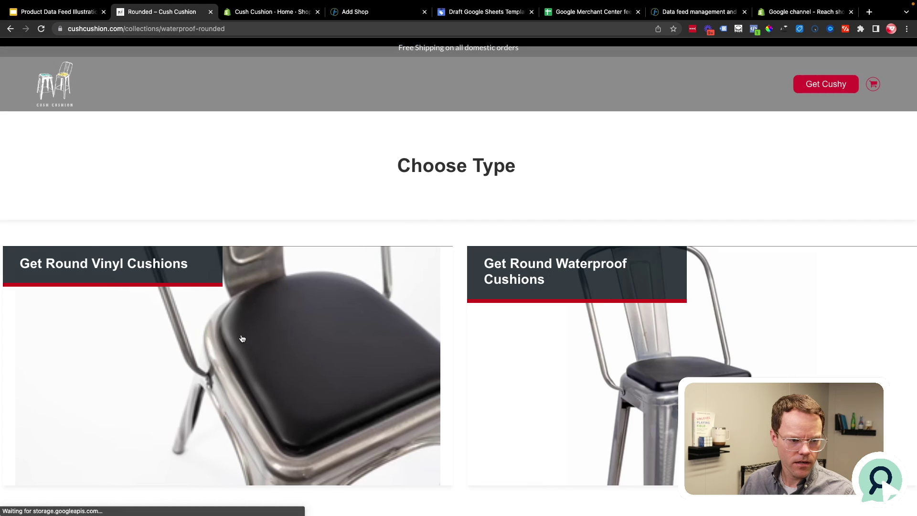
click(302, 373)
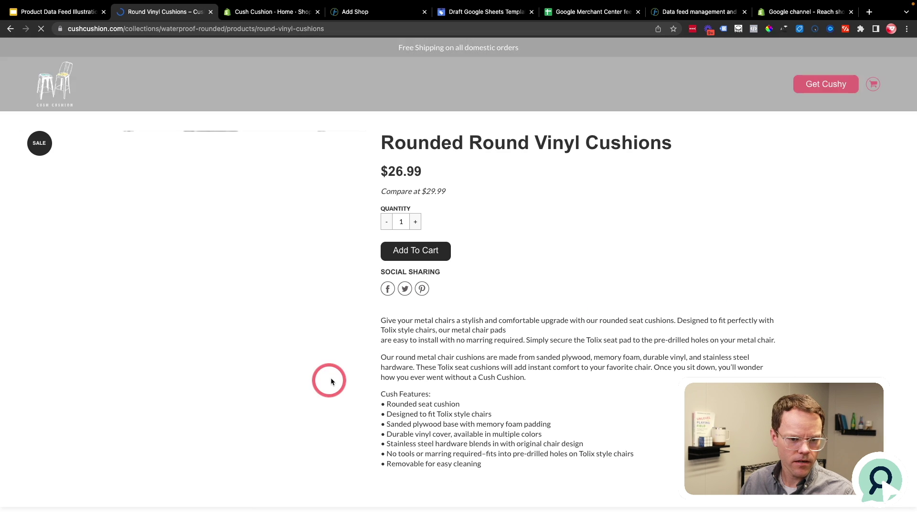
click(331, 28)
key(ctrl+c)
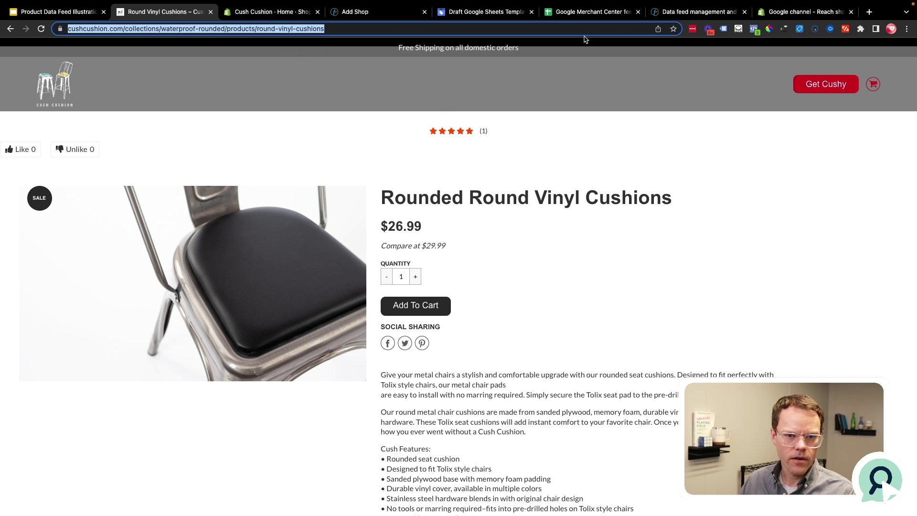
click(604, 14)
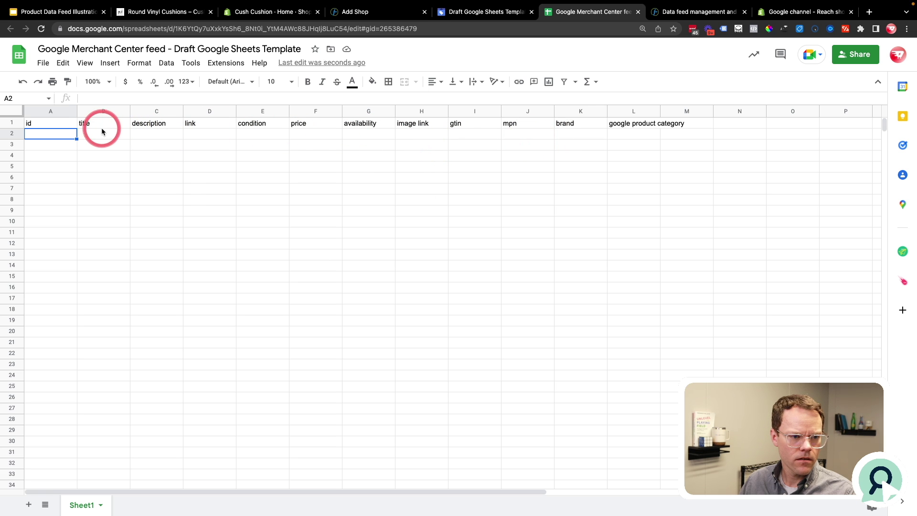
- Paste the Round Vinyl Cushions product page link into cell D2
click(196, 134)
key(ctrl+v)
click(142, 144)
- Copy the two-paragraph product description from the store page into cell C2
click(164, 135)
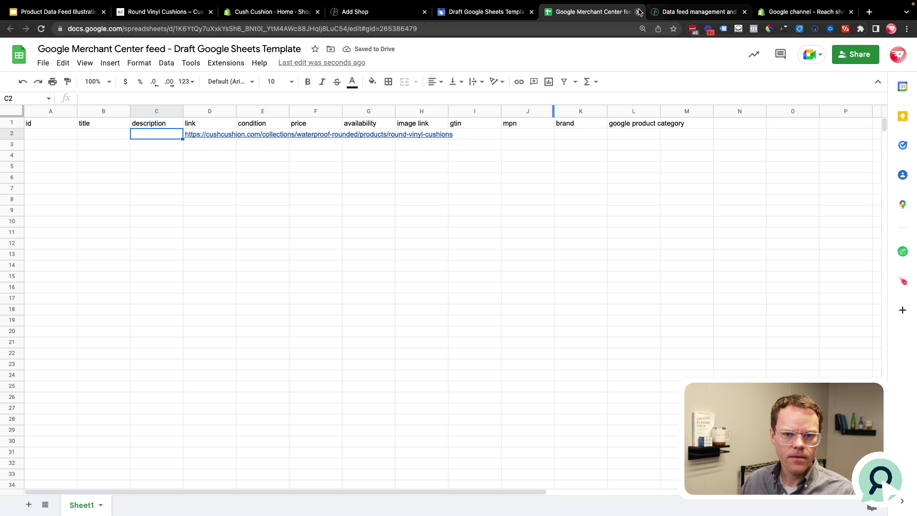
drag(601, 12, 281, 12)
click(162, 12)
click(210, 284)
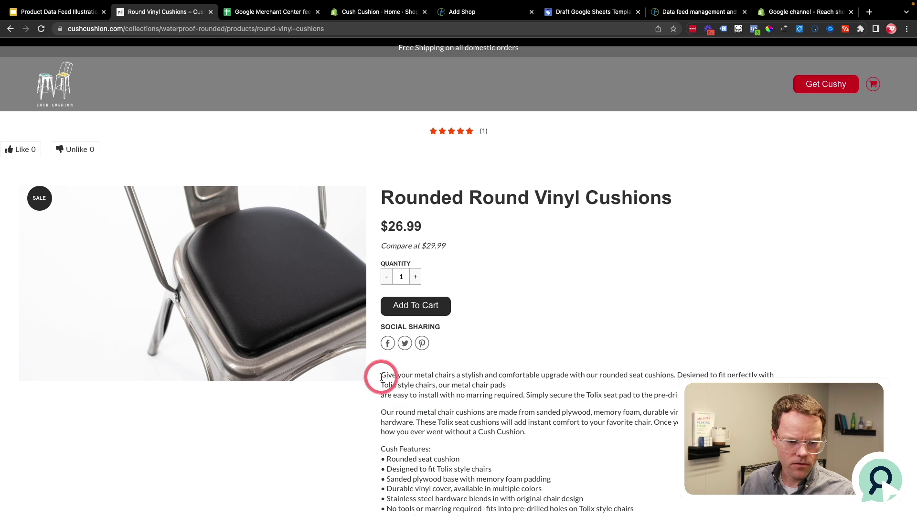
drag(375, 374, 412, 394)
drag(455, 414, 547, 433)
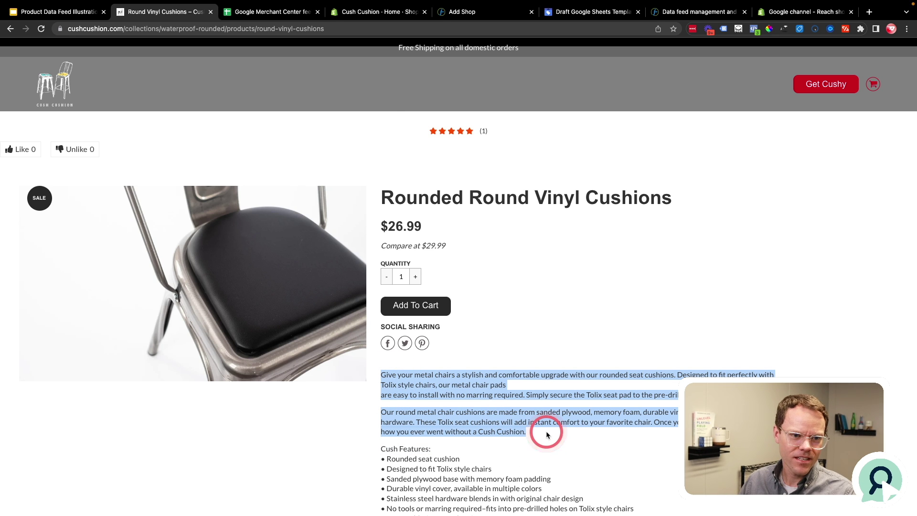
click(245, 12)
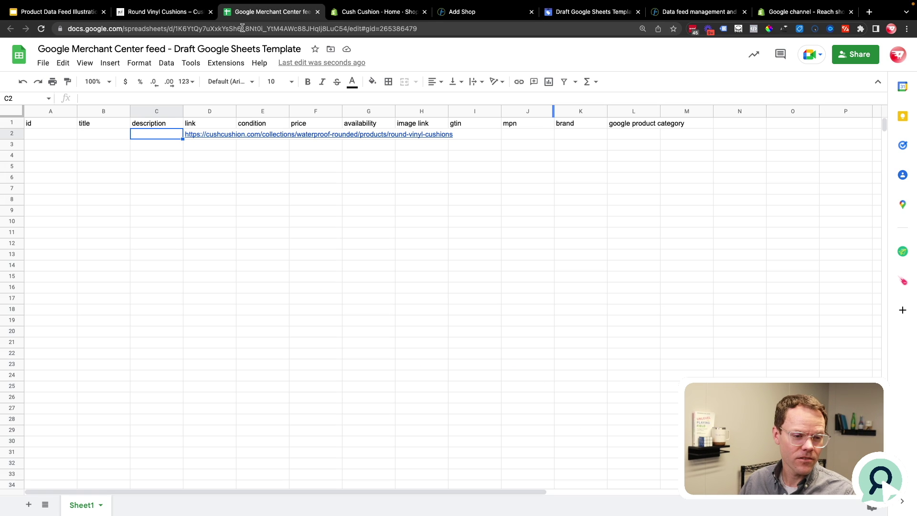
double_click(154, 134)
text(Give your metal chairs a stylish and comfortable upgrade with our rounded seat cushions. Designed to fit perfectly with Tolix style chairs, our metal chair pads are easy to install with no marring required. Simply secure the Tolix seat pad to the pre-drilled holes on your metal chair.  Our round metal chair cushions are made from sanded plywood, memory foam, durable vinyl, and stainless steel hardware. These Tolix seat cushions will add instant comfort to your favorite chair. Once you sit down, you’ll wonder how you ever went without a Cush Cushion.)
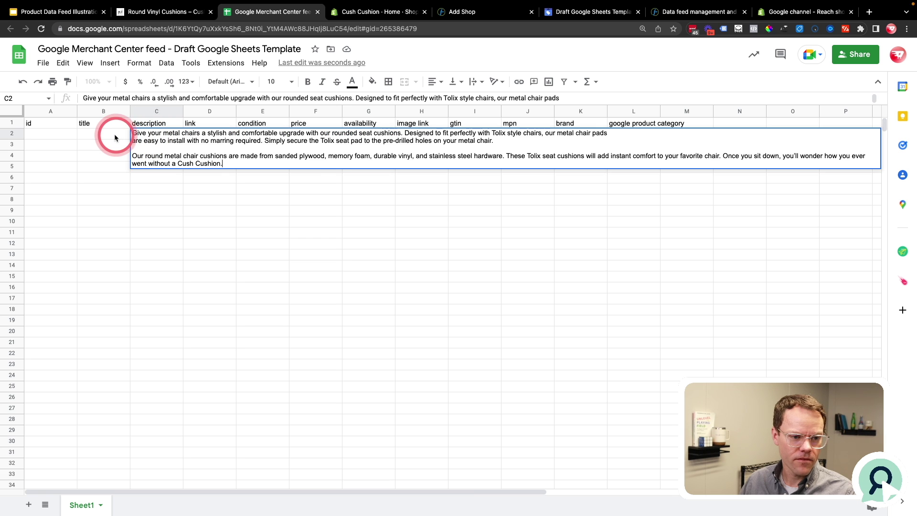
click(115, 138)
- Glance over the store admin and DataFeedWatch tabs, ending on the Round Vinyl Cushions page
click(377, 12)
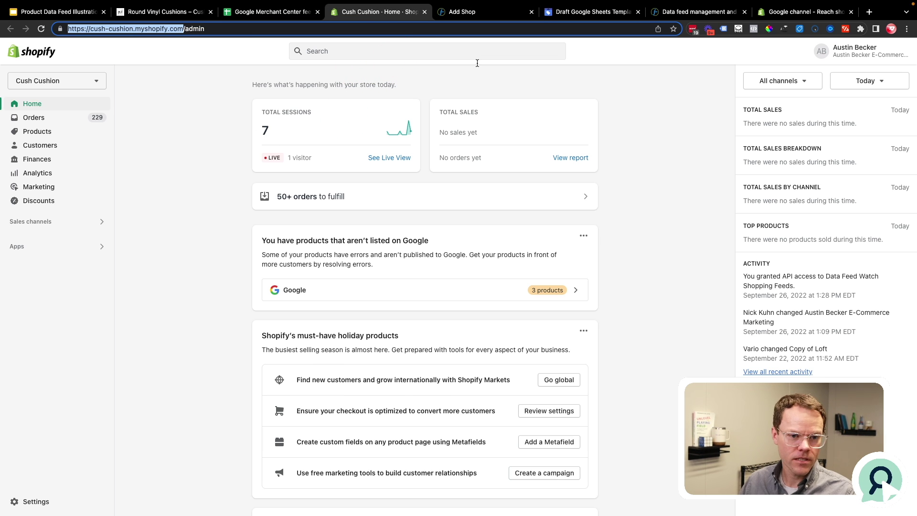
key(super)
click(697, 12)
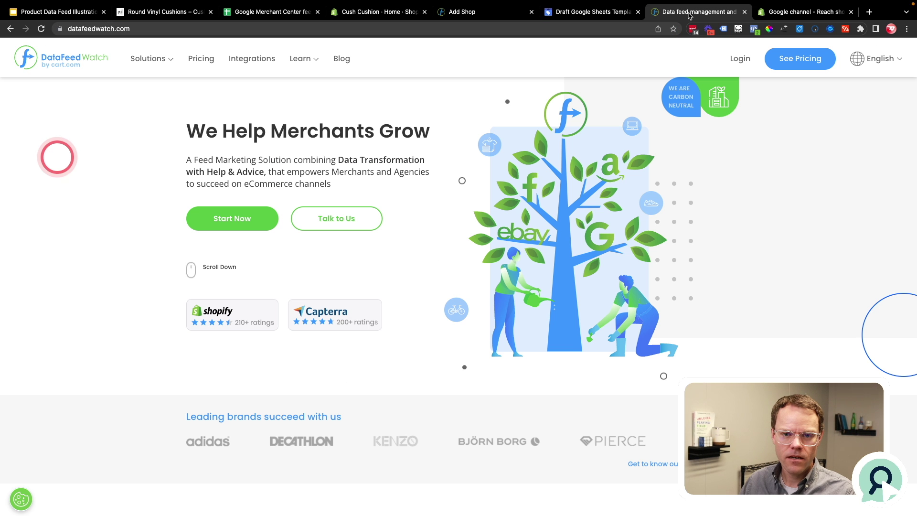
click(270, 12)
click(171, 12)
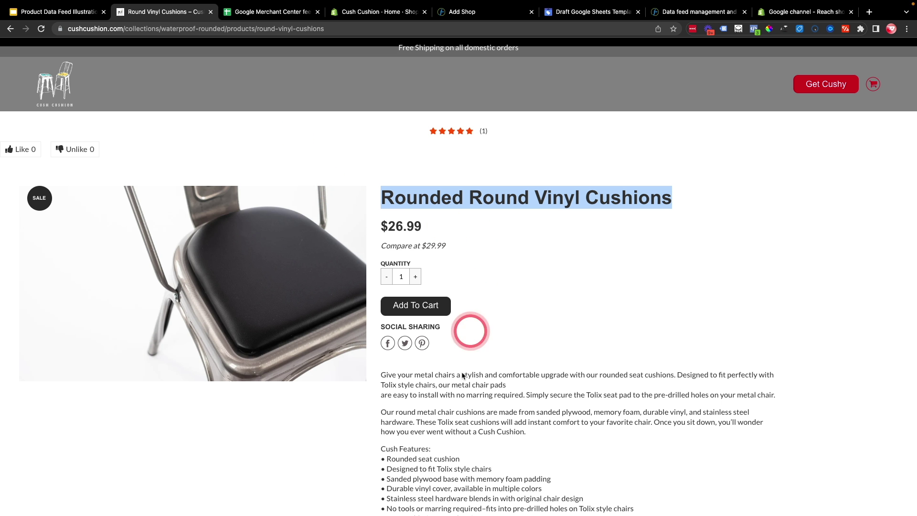
right_click(307, 431)
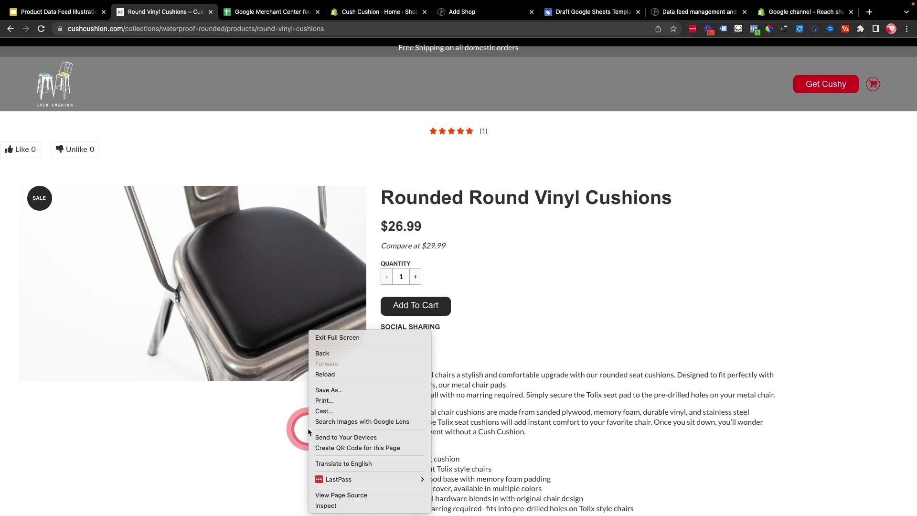
click(382, 496)
key(super+f)
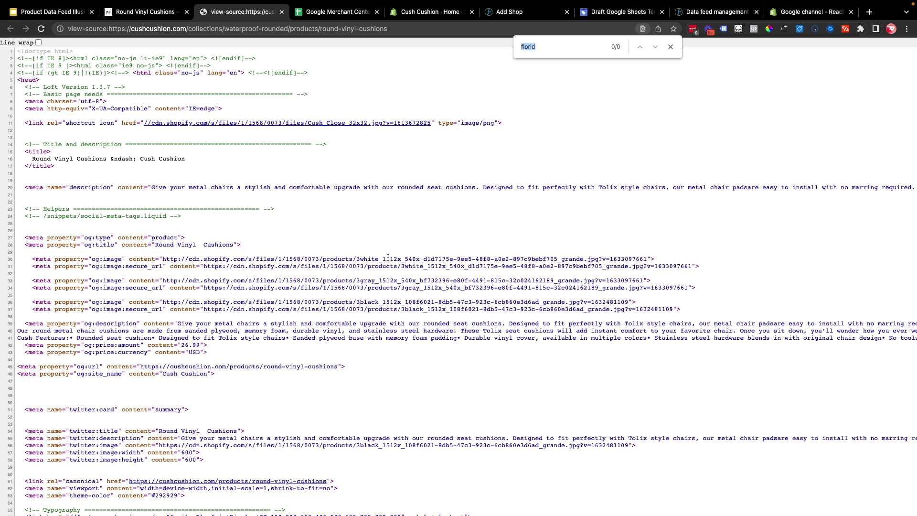
text(var meta)
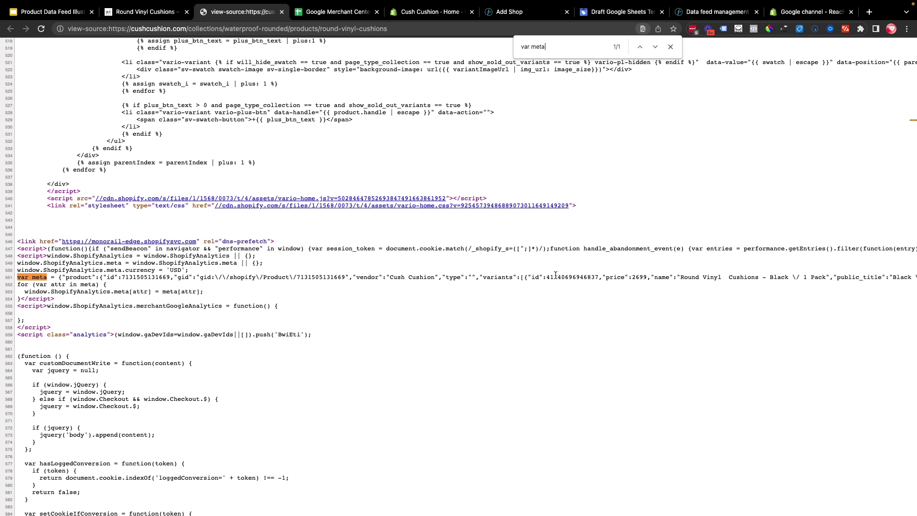
key(super+w)
click(294, 279)
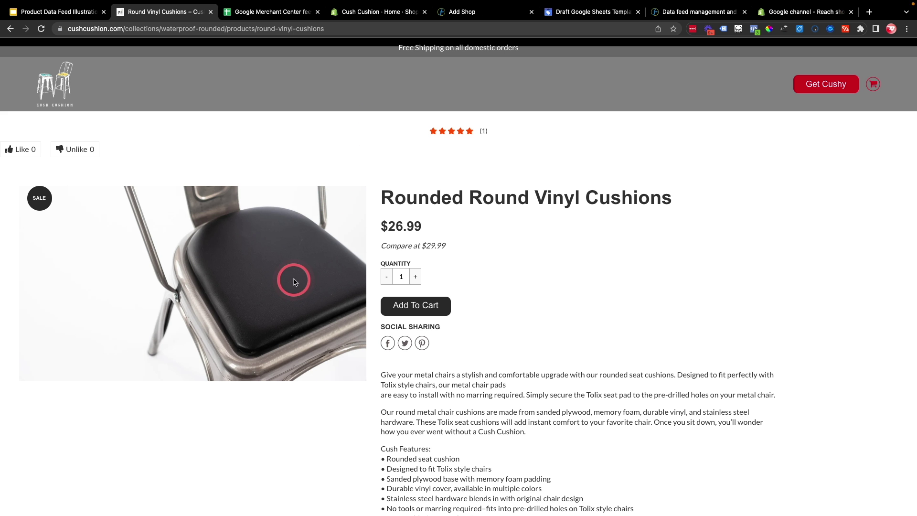
right_click(253, 433)
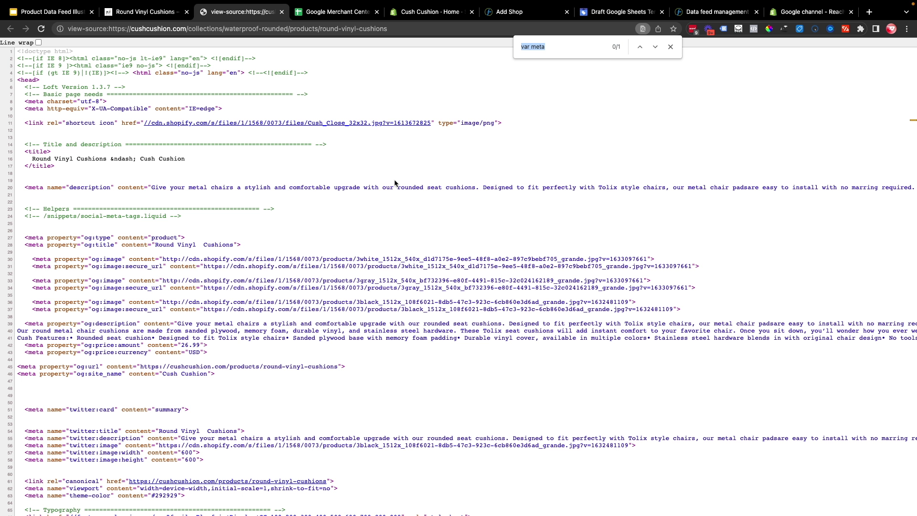
text(var m)
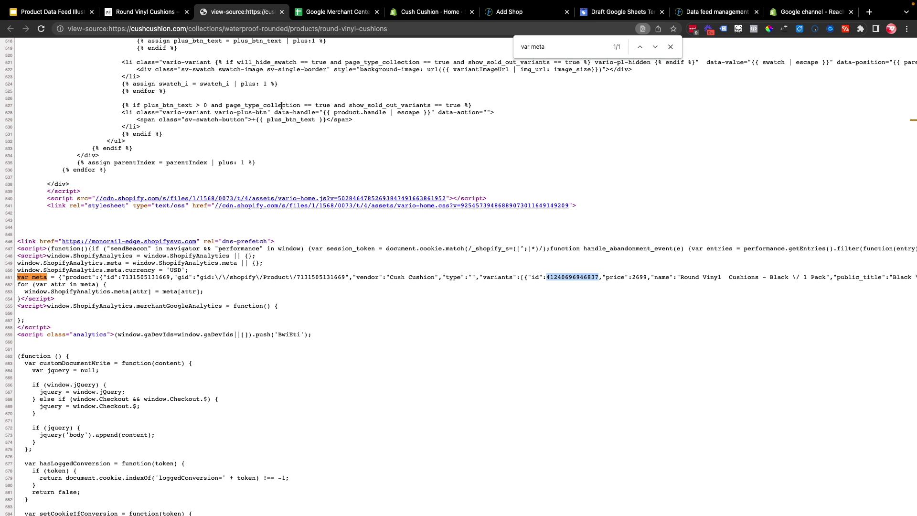
click(334, 11)
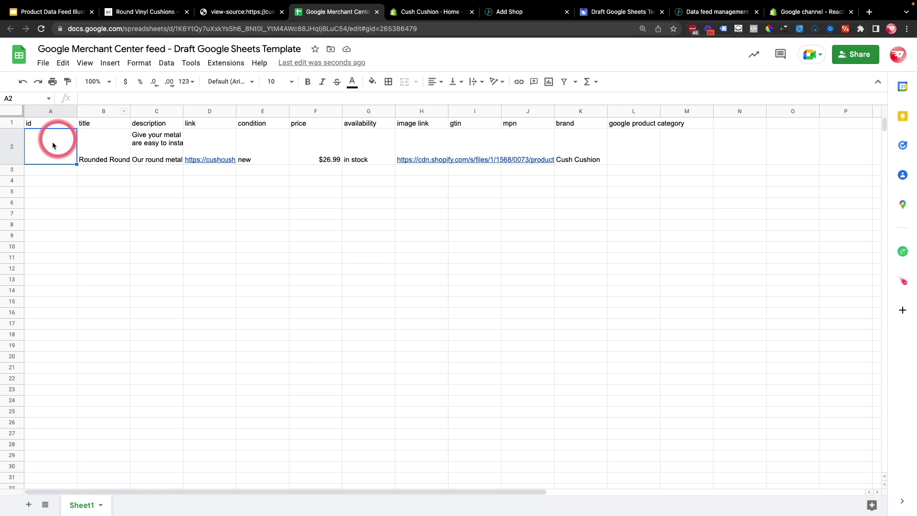
click(91, 184)
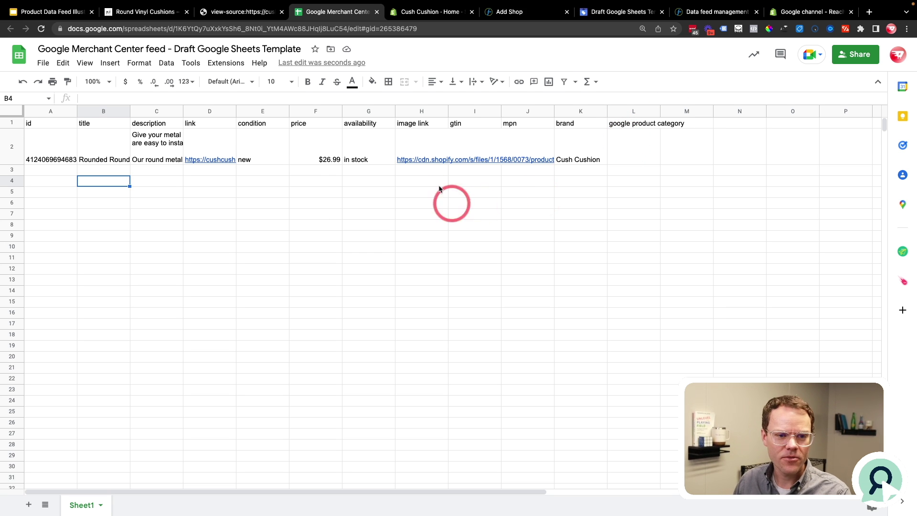
click(609, 10)
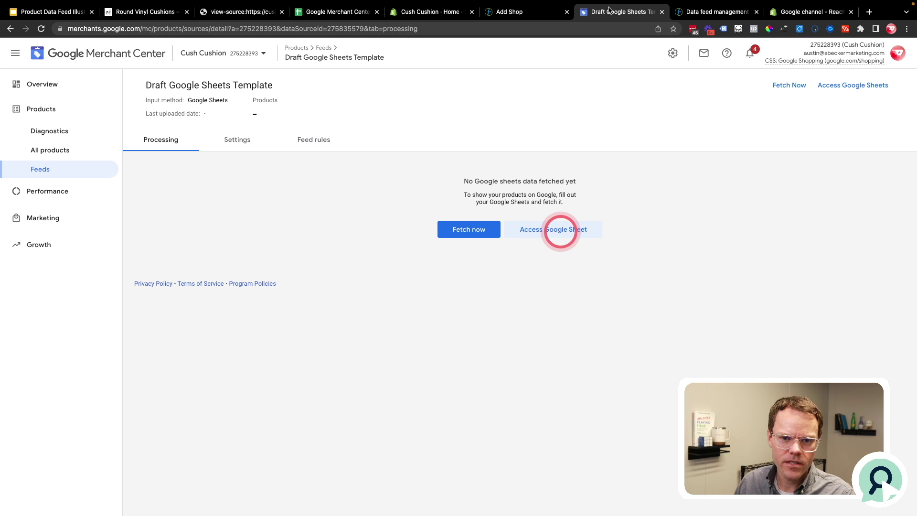
- Fetch the draft sheet feed now, close the source and spreadsheet tabs, and return to DataFeedWatch
click(466, 231)
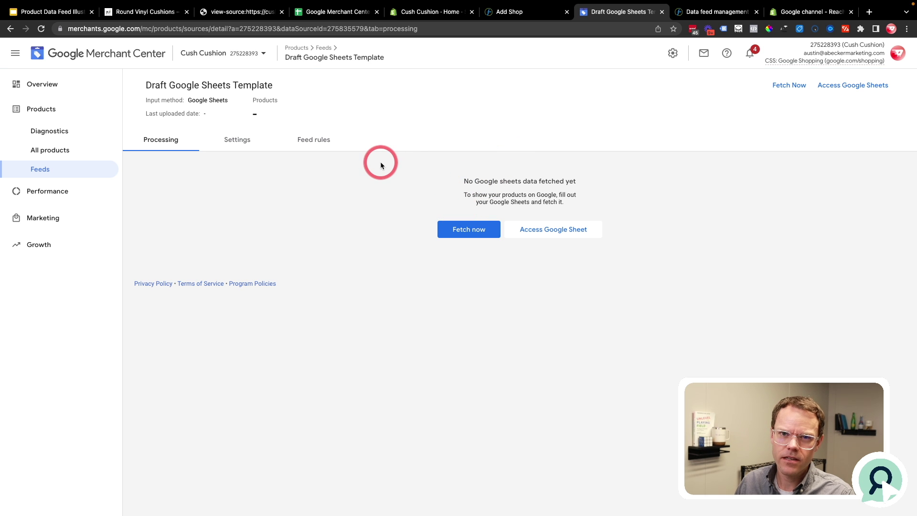
click(238, 12)
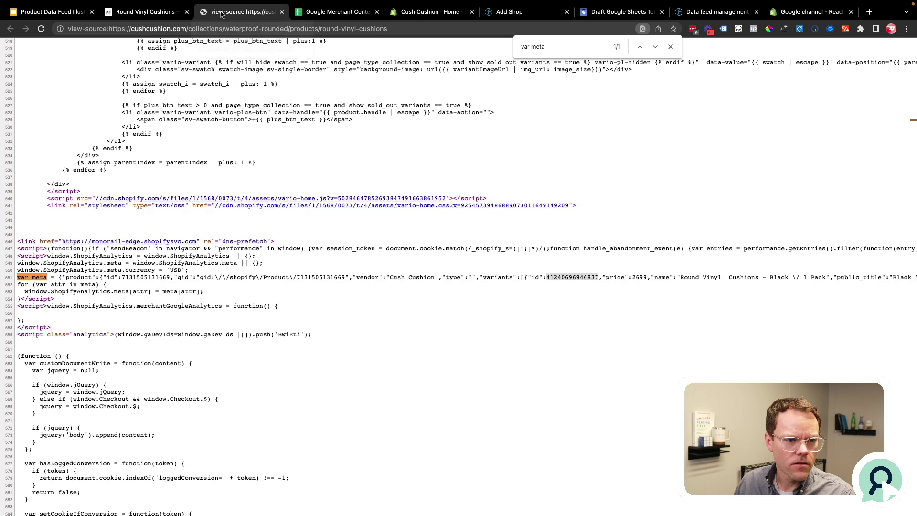
key(Escape)
click(282, 12)
click(283, 12)
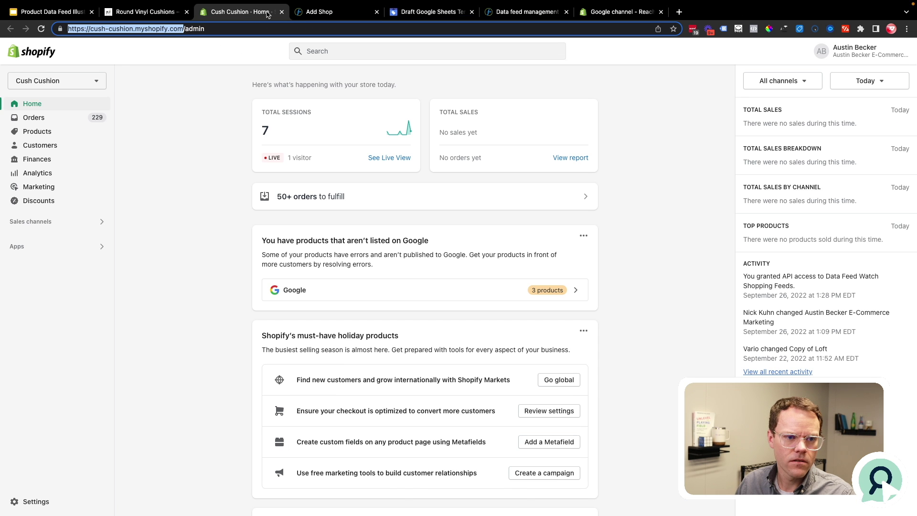
click(148, 14)
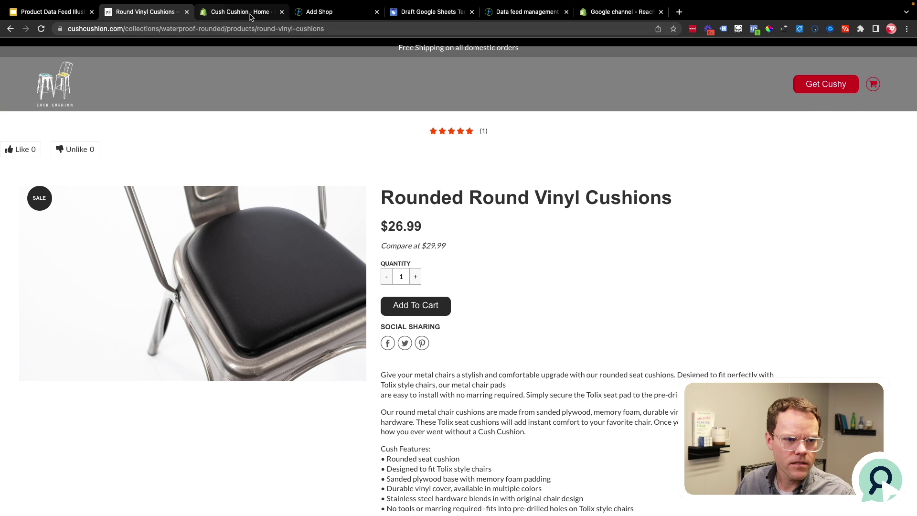
click(320, 12)
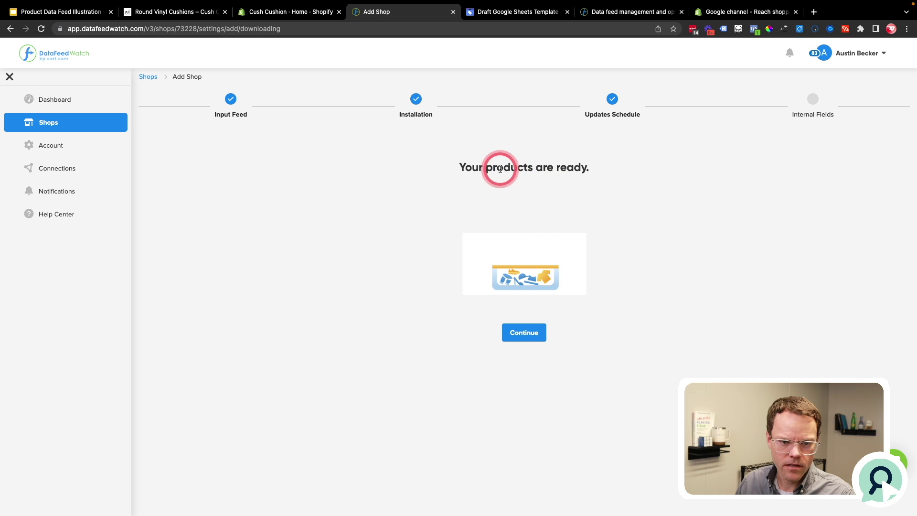
- Continue to Internal Fields, with id from variant_id, title from title and link from url
click(524, 339)
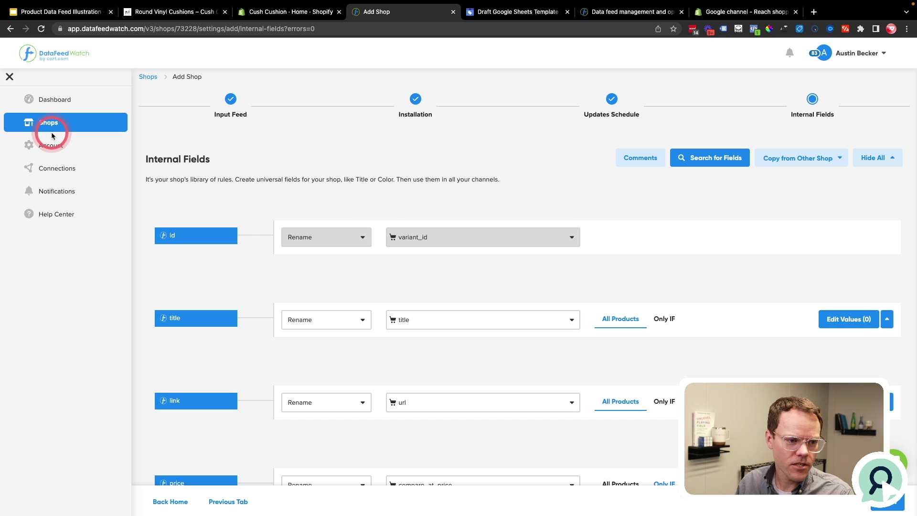
click(374, 186)
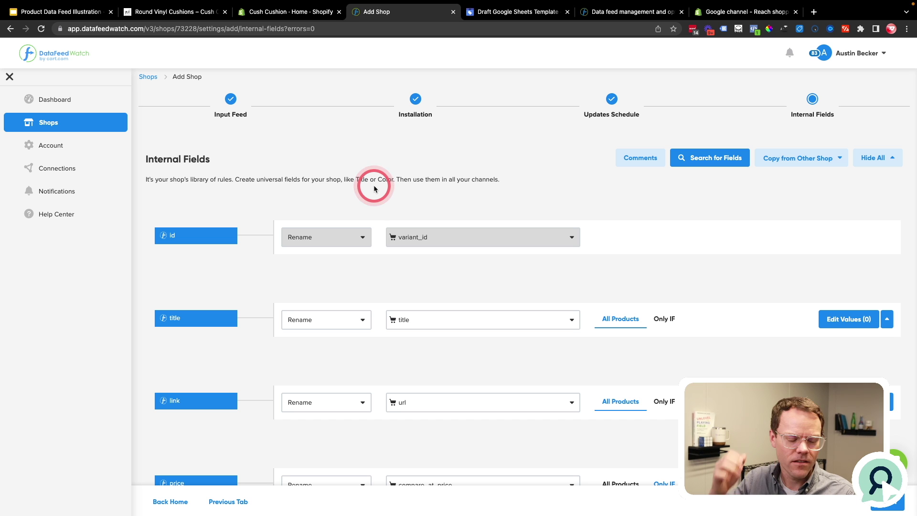
drag(373, 185, 153, 159)
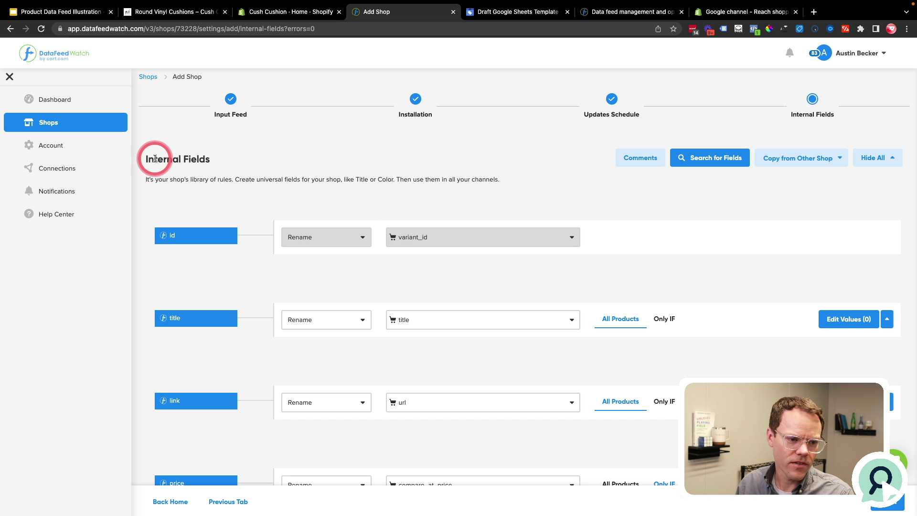
click(438, 327)
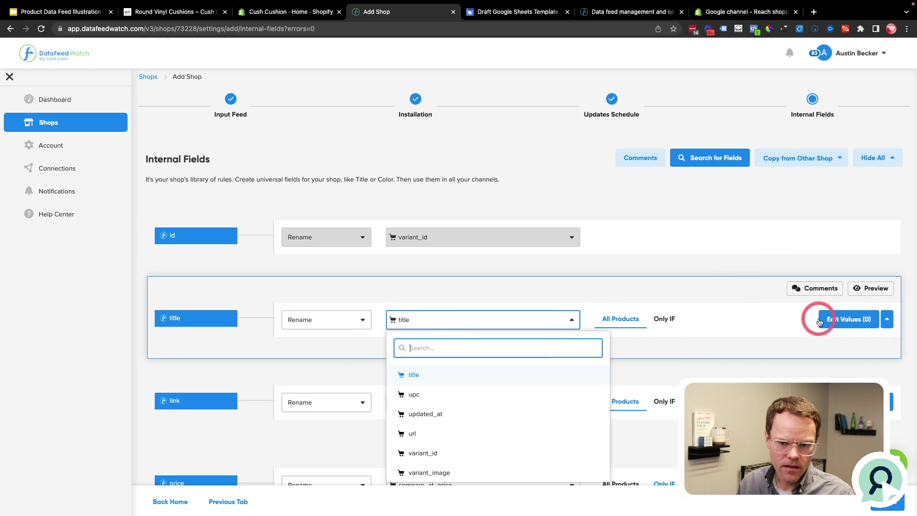
- Preview the title field's current output values for the first product
click(866, 289)
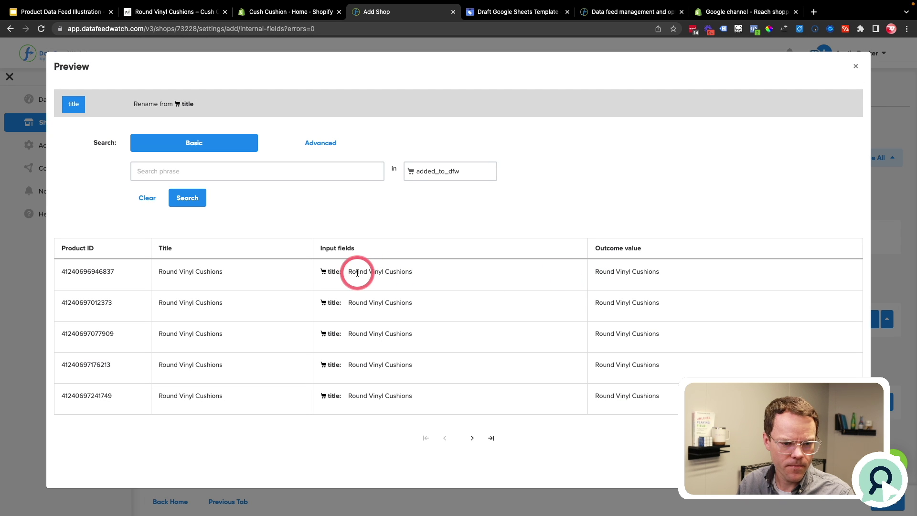
drag(415, 271, 350, 274)
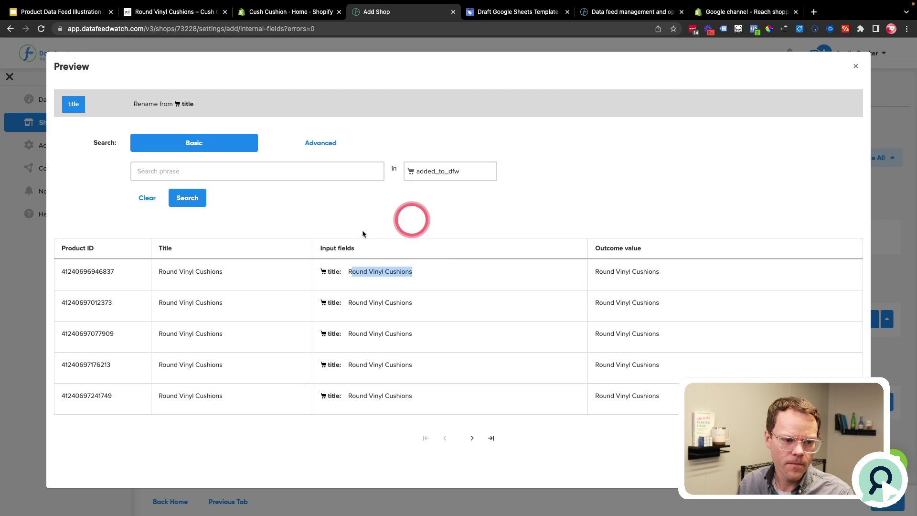
click(104, 271)
double_click(104, 271)
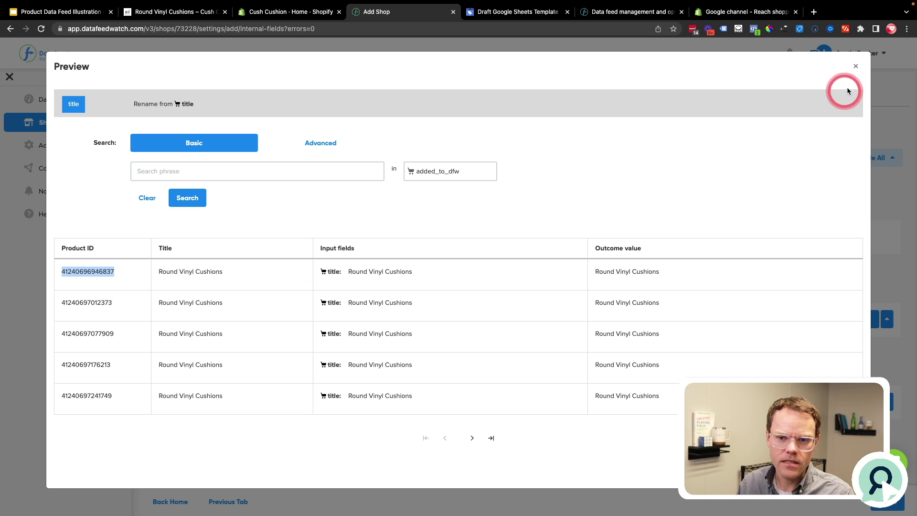
click(855, 66)
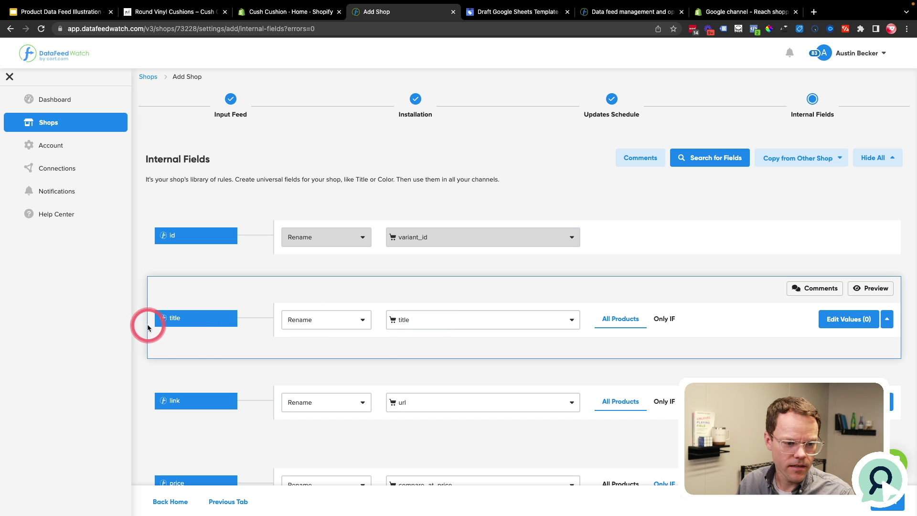
- Map title from vendor and preview it, confirming titles become Cush Cushion
mouse_move(174, 318)
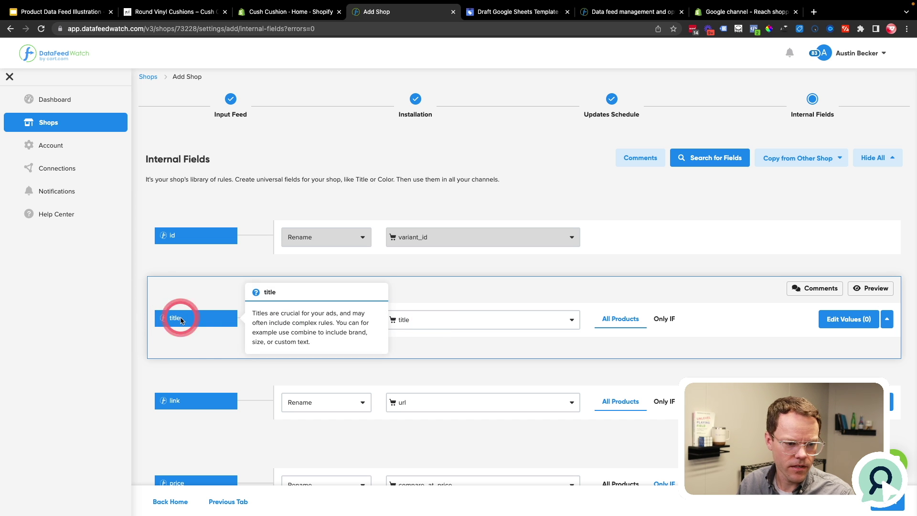
drag(181, 320, 153, 317)
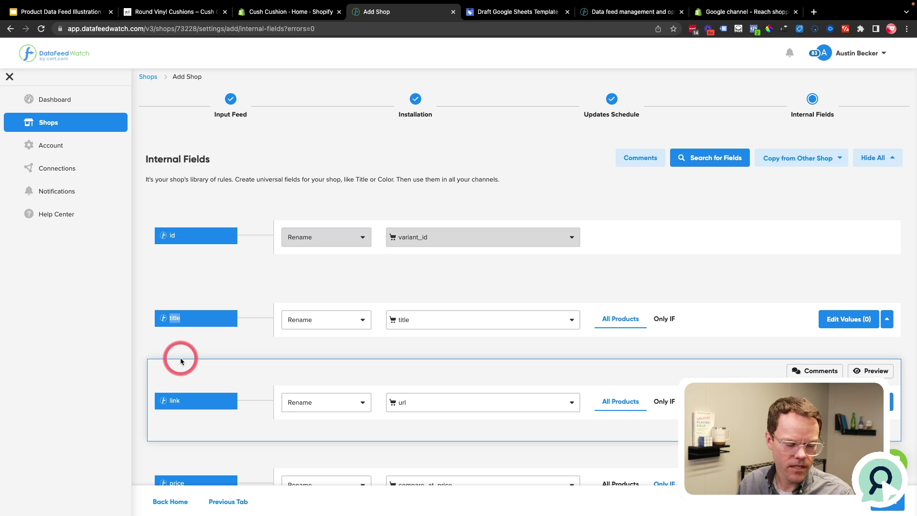
click(396, 318)
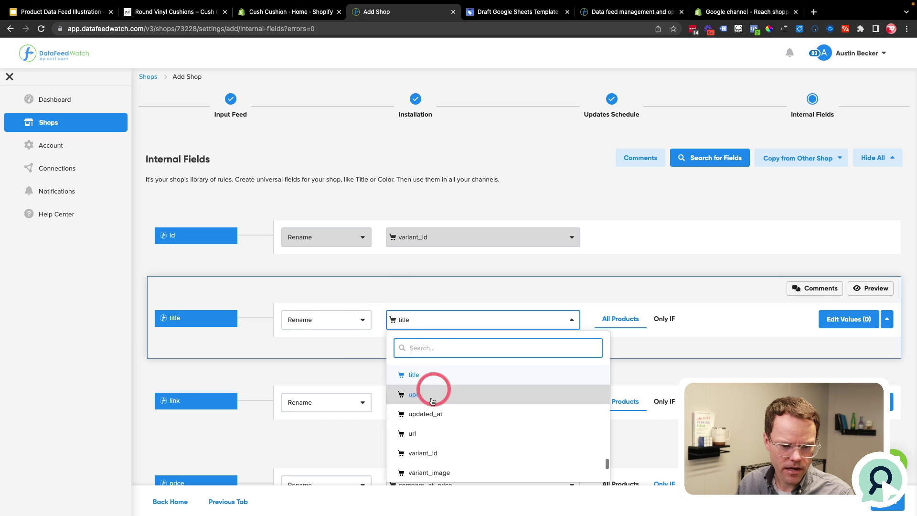
scroll(429, 453, down, 10)
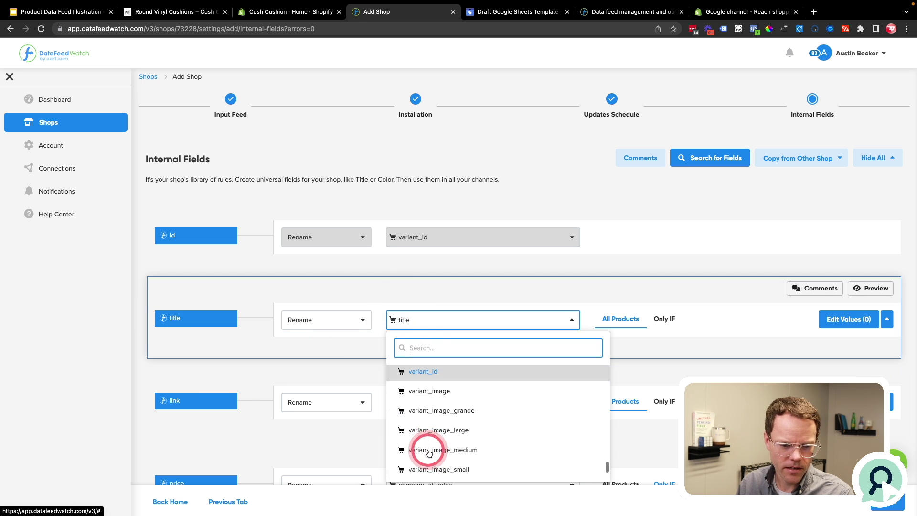
scroll(444, 409, up, 2)
click(436, 420)
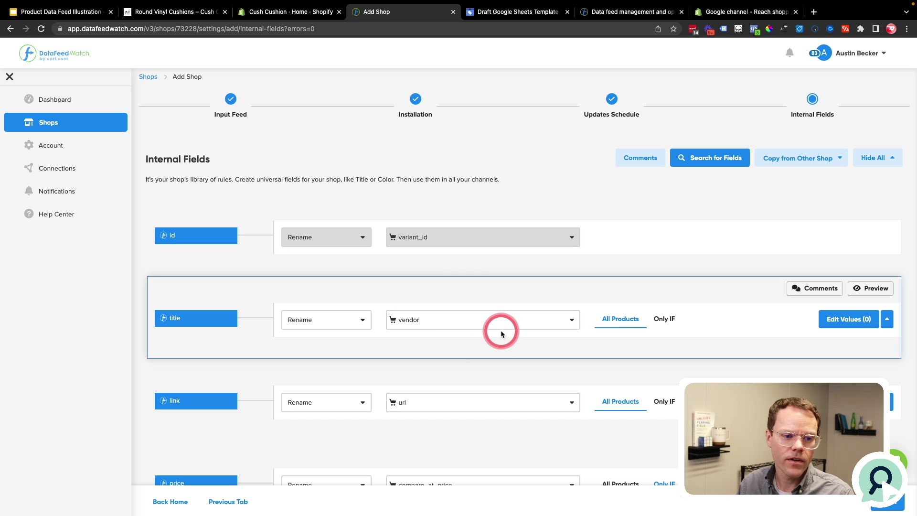
click(859, 288)
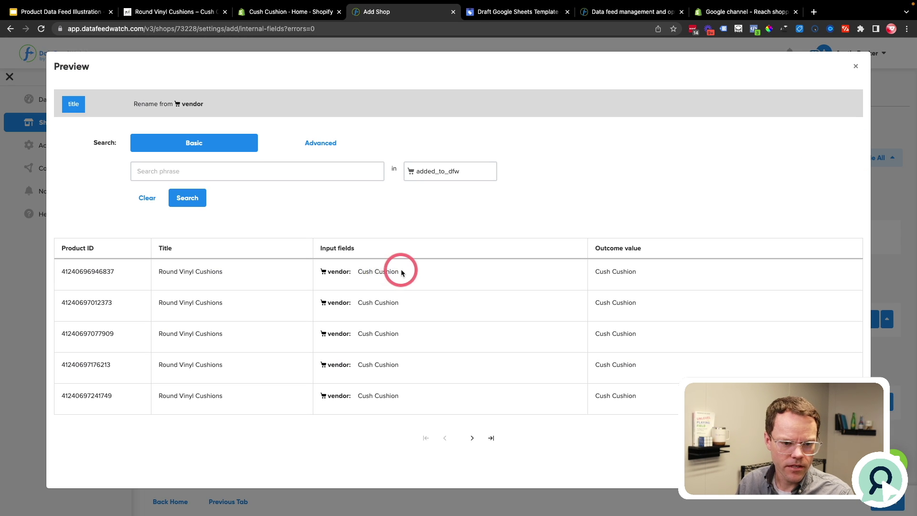
drag(401, 268, 359, 272)
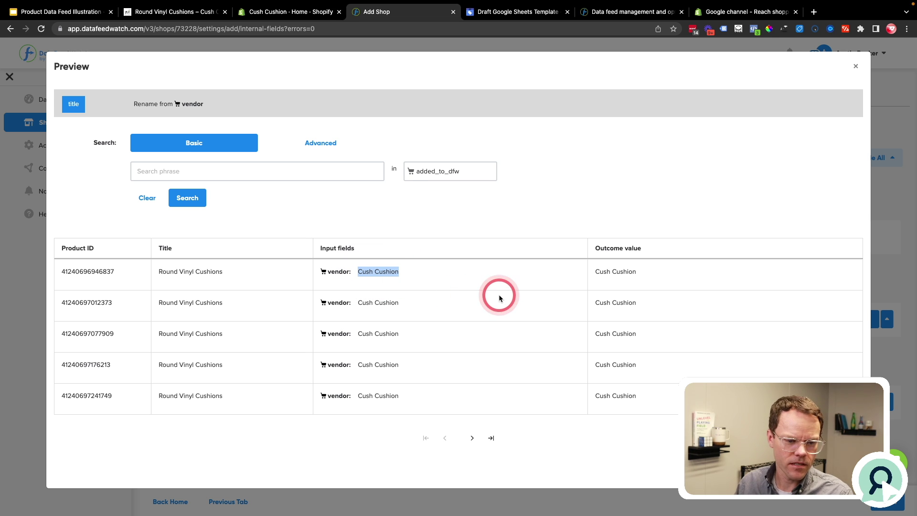
click(855, 67)
mouse_move(209, 322)
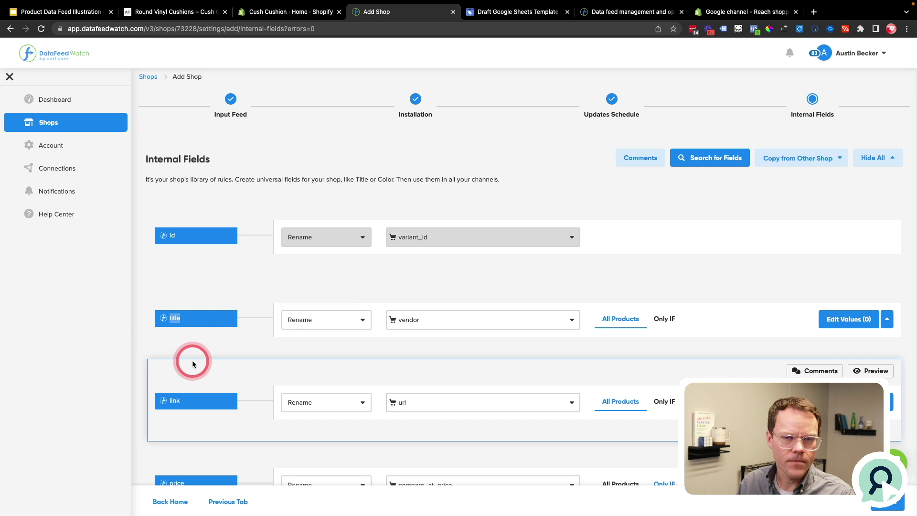
click(514, 322)
- Map title back to the store's title field and check the link field's source
text(title)
click(426, 390)
scroll(528, 369, down, 3)
scroll(529, 369, down, 3)
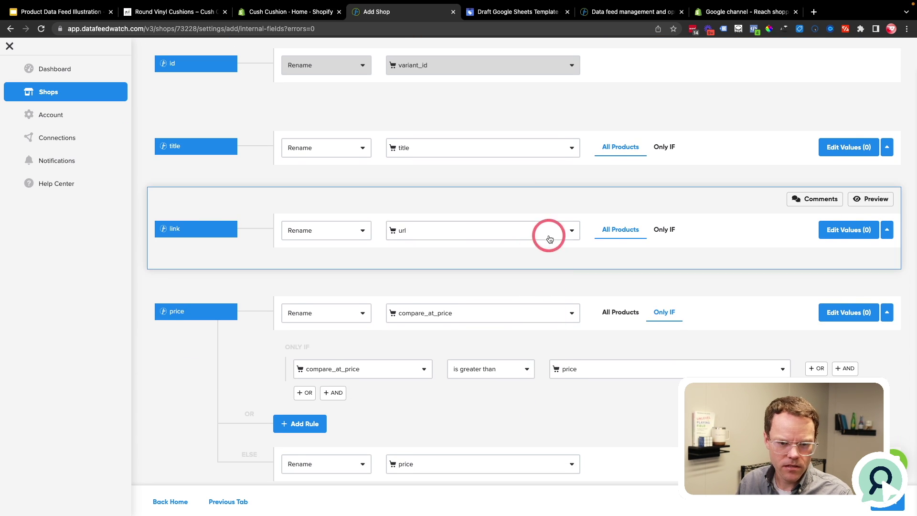
click(548, 235)
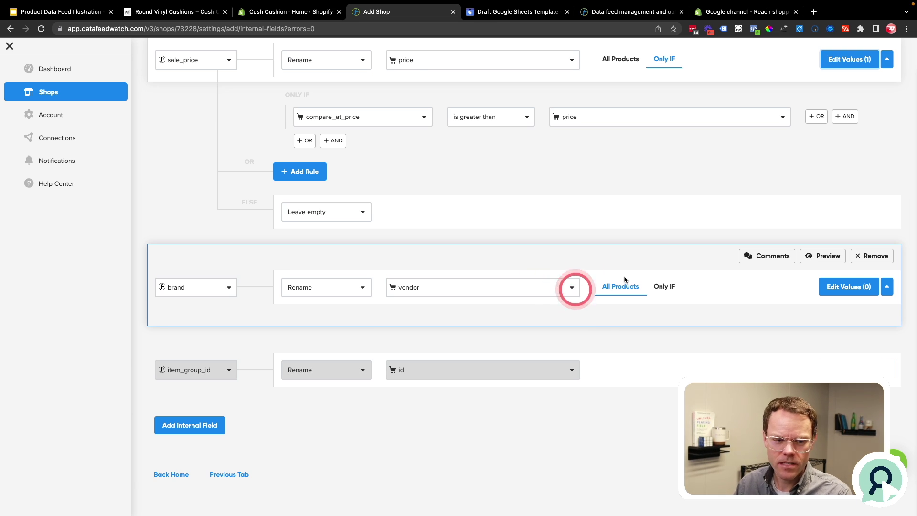
scroll(873, 242, up, 15)
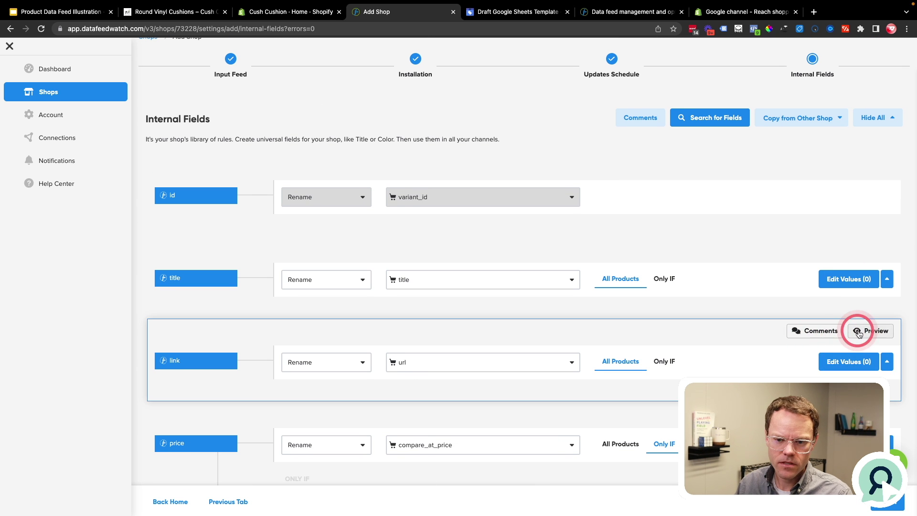
- Verify the first product's link URL loads the live page, then save the internal field mappings
click(862, 331)
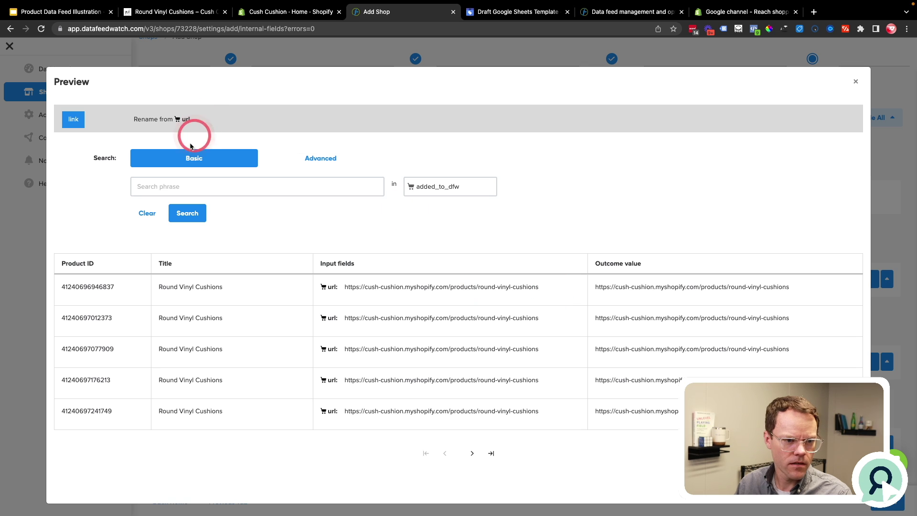
drag(345, 286, 564, 285)
key(ctrl+c)
key(ctrl+t)
key(ctrl+v)
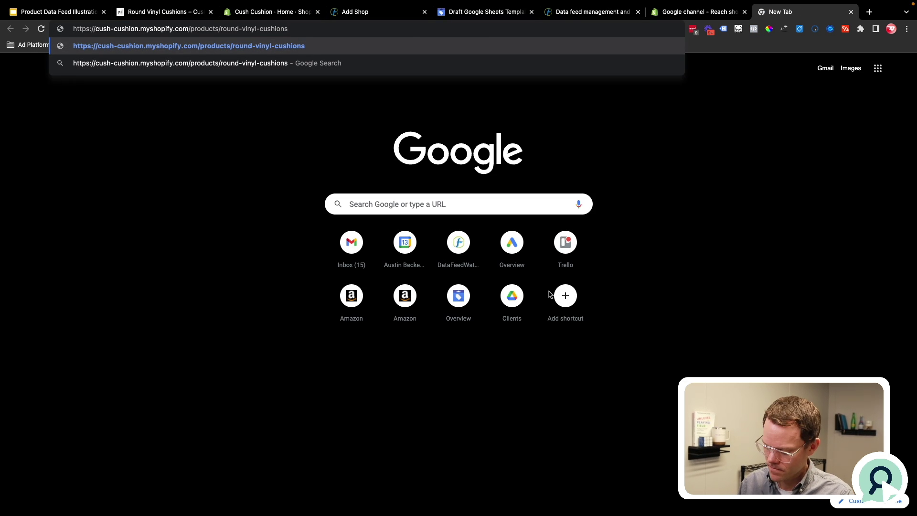
key(Return)
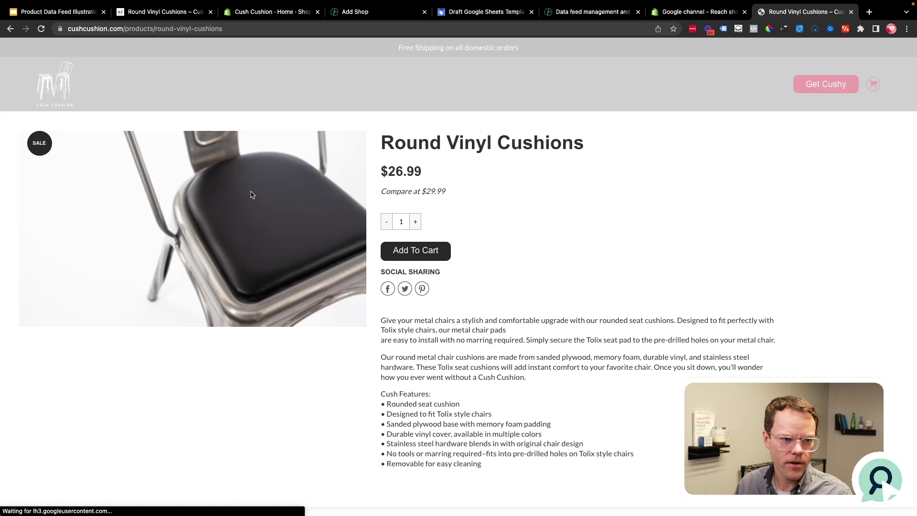
key(ctrl+w)
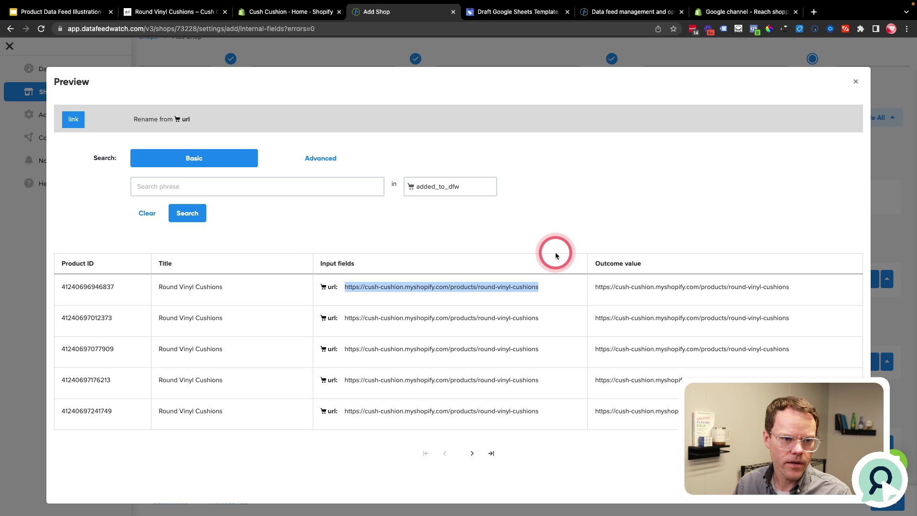
key(Escape)
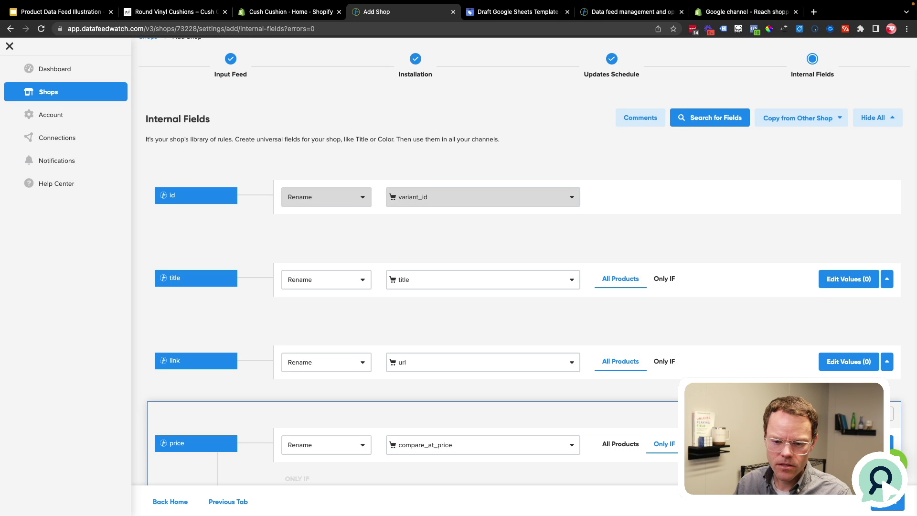
click(616, 285)
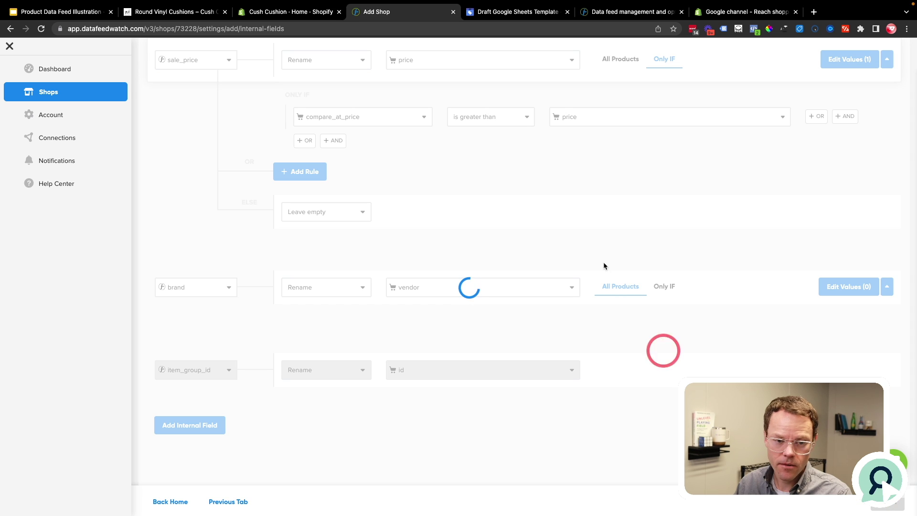
- Choose United States as the country and Google Shopping (US) as the channel
click(589, 243)
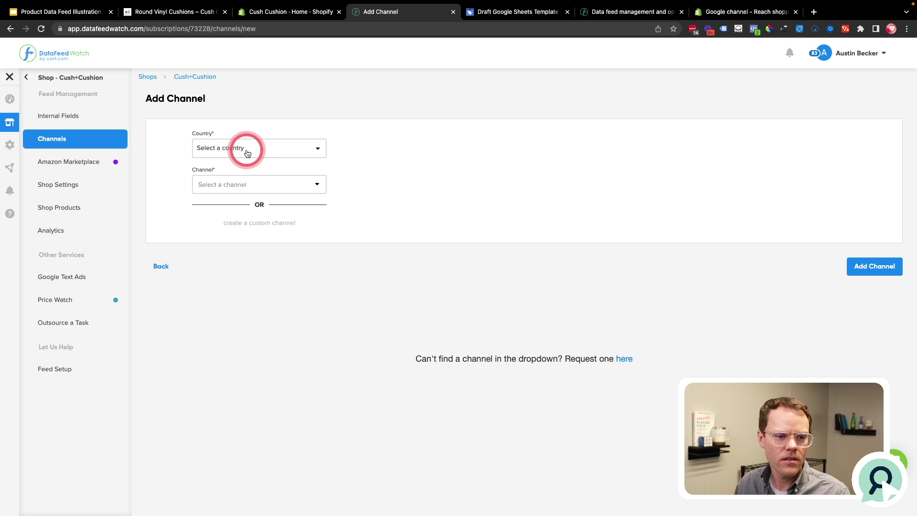
click(246, 153)
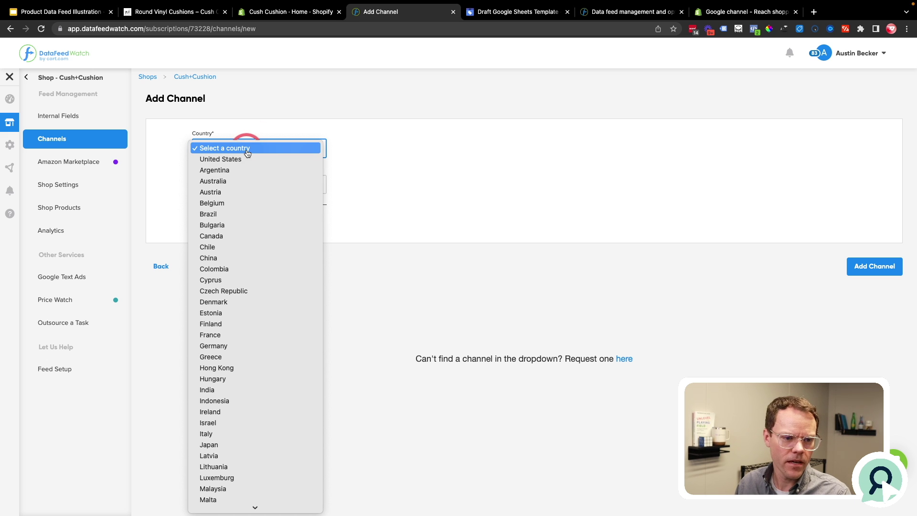
click(246, 159)
click(221, 188)
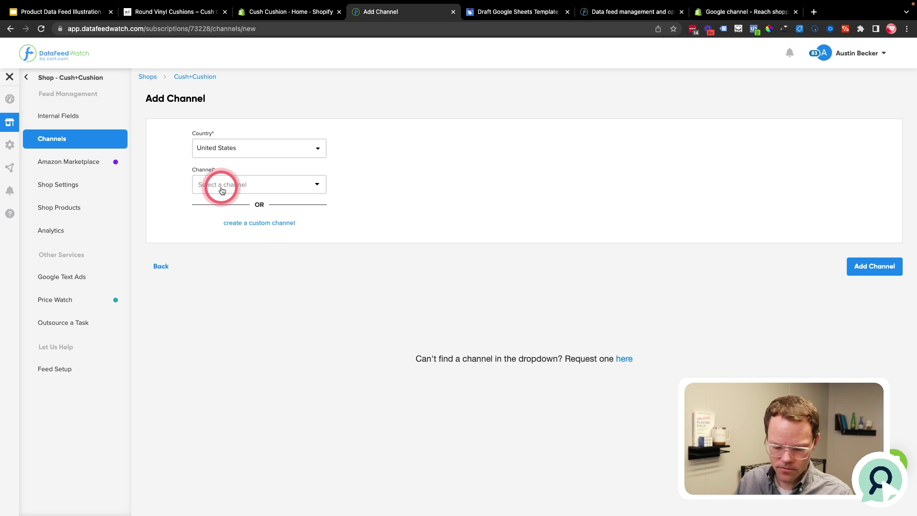
text(gog)
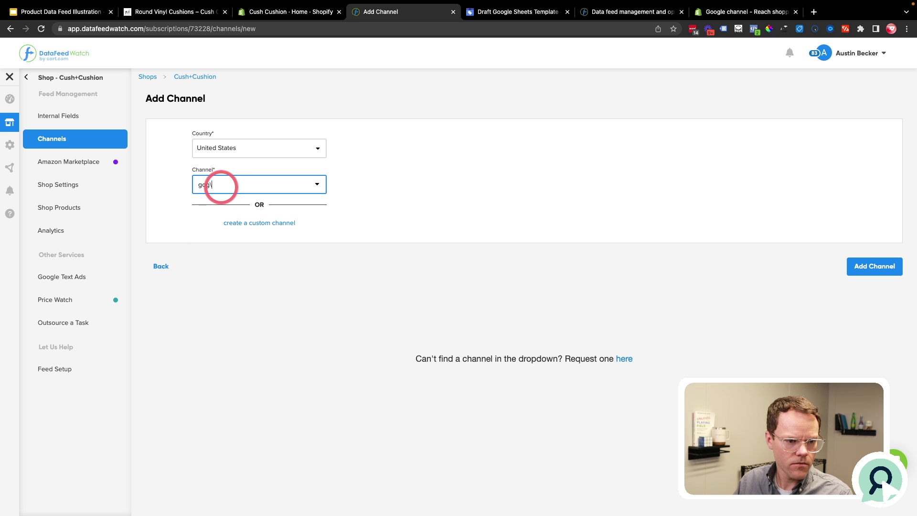
text(g)
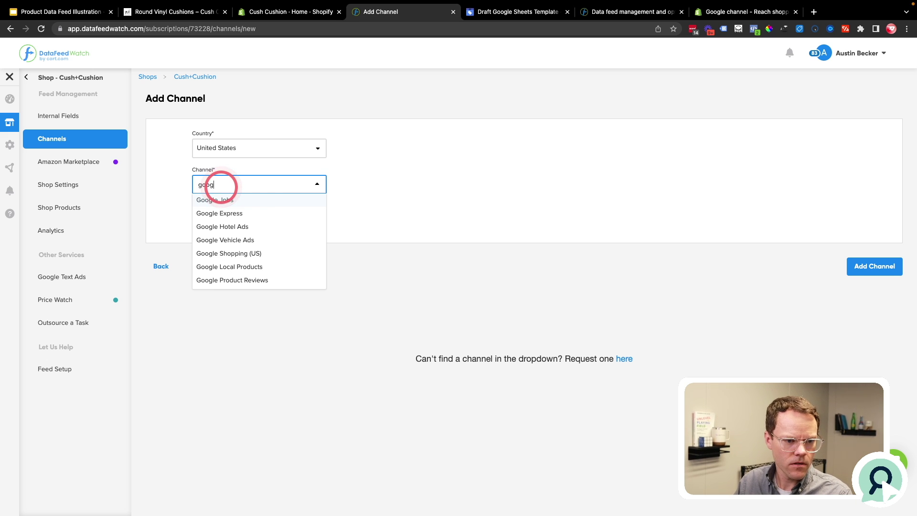
click(244, 252)
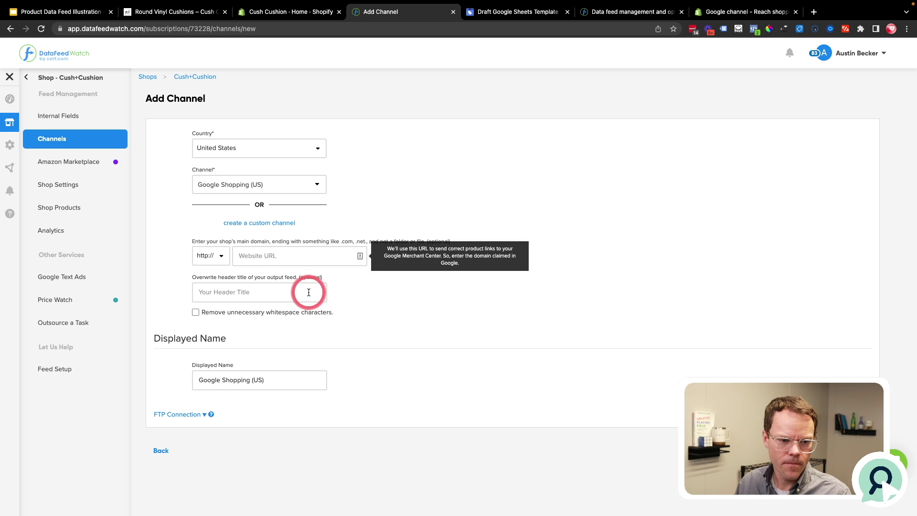
- Fill Website URL with the store domain cushcushion.com and edit the displayed channel name
click(259, 261)
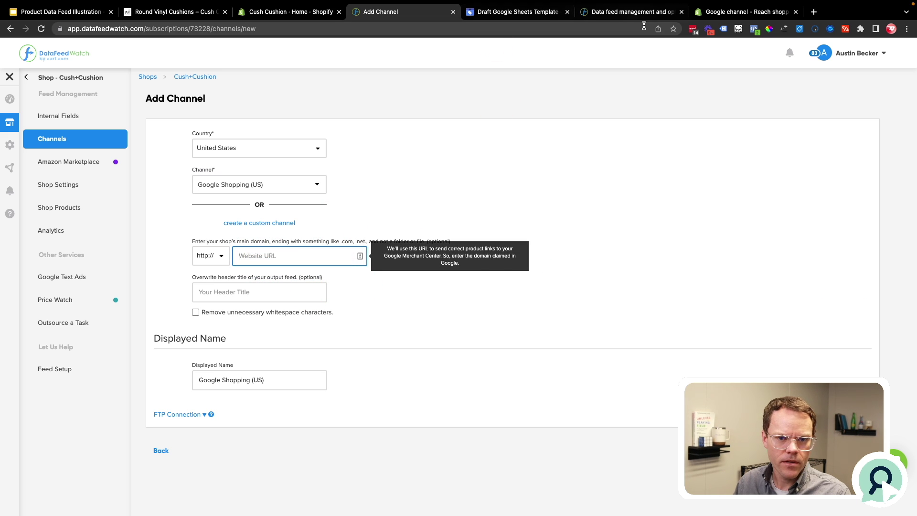
click(210, 11)
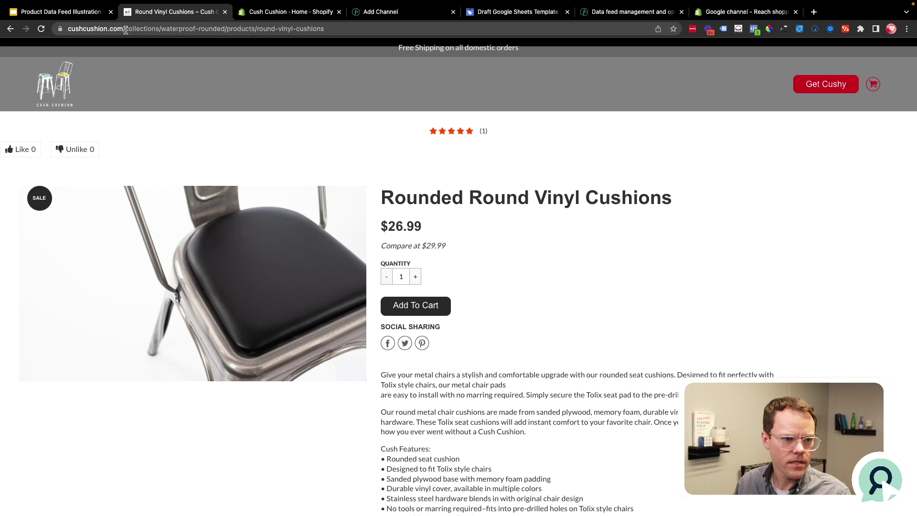
drag(125, 30, 38, 30)
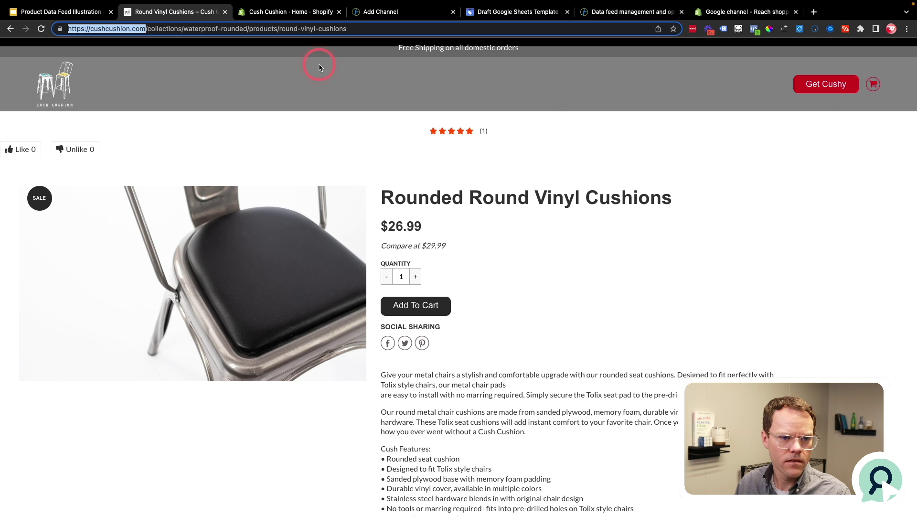
key(ctrl+Tab)
key(ctrl+Tab)
click(216, 296)
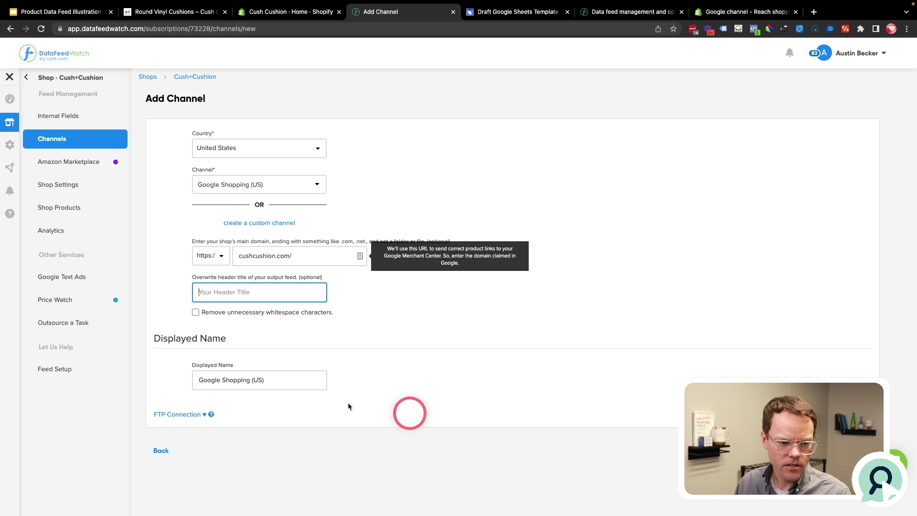
drag(269, 381, 213, 380)
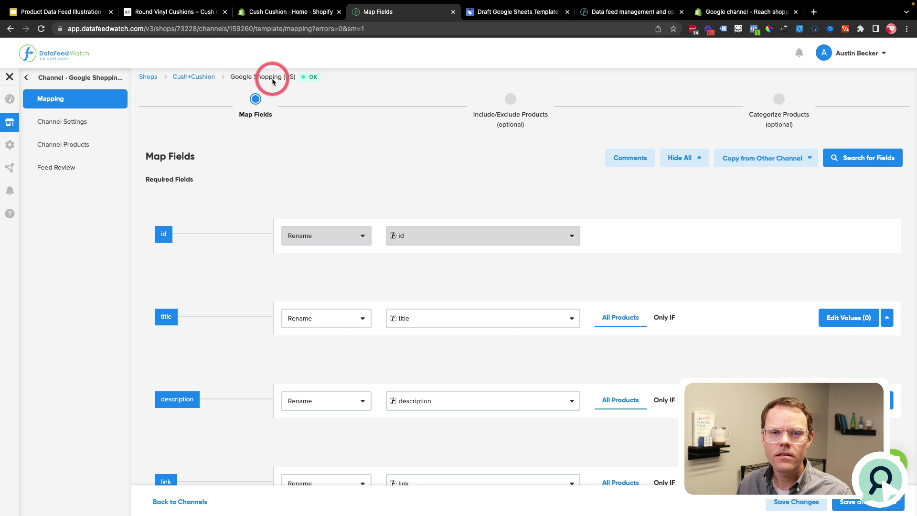
click(188, 77)
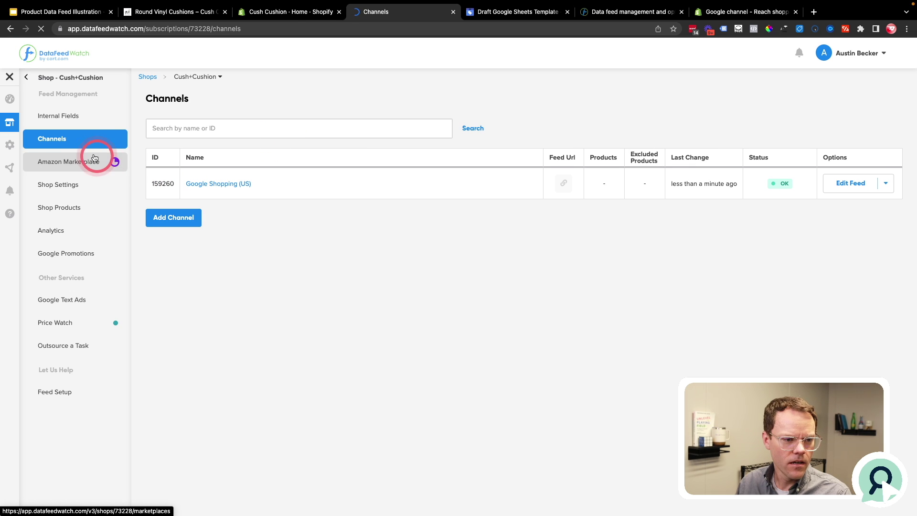
click(64, 118)
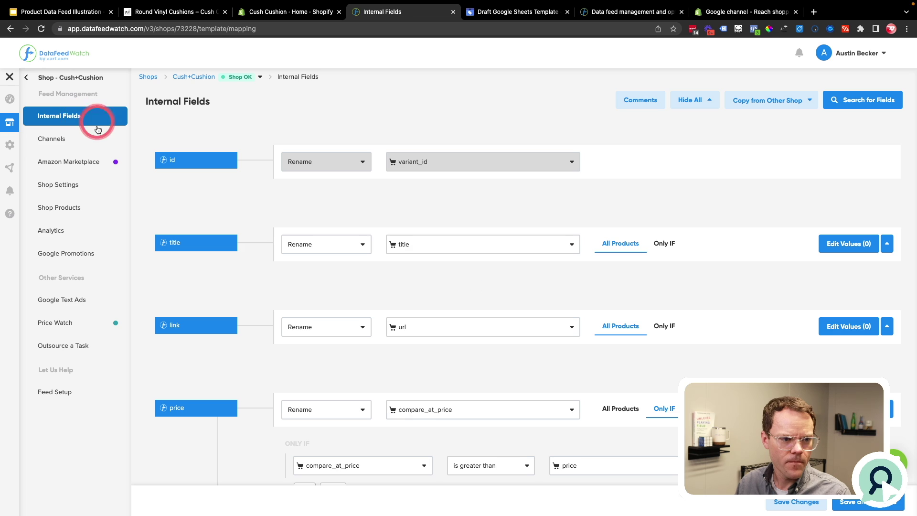
click(59, 139)
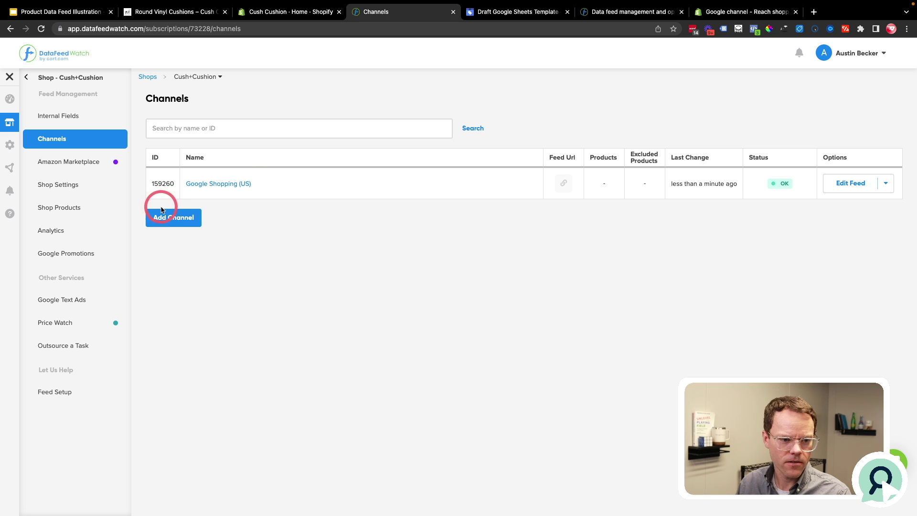
click(228, 188)
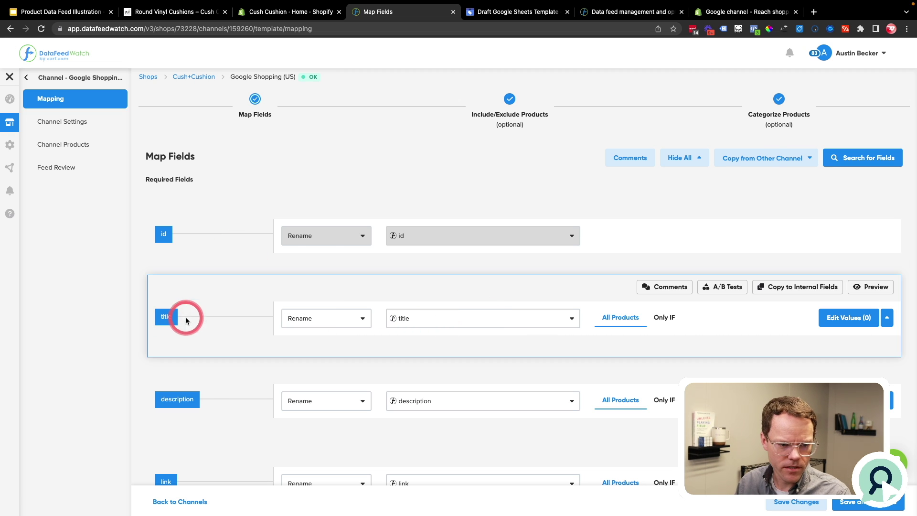
- Set the gtin field's mapping to Leave empty
mouse_move(168, 325)
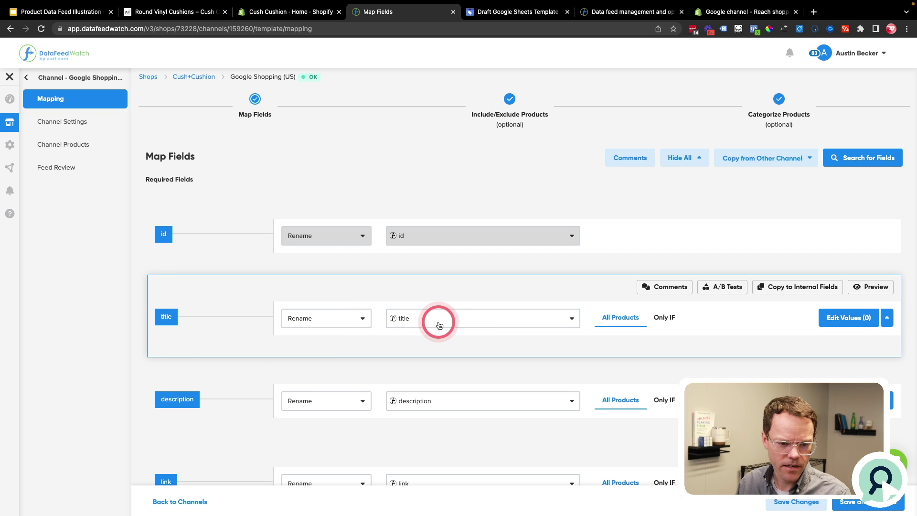
scroll(256, 352, down, 2)
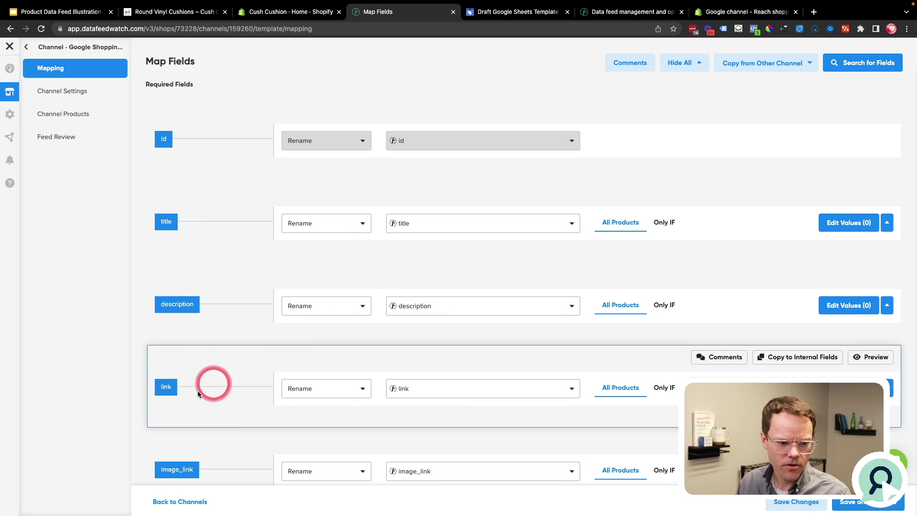
scroll(426, 389, down, 8)
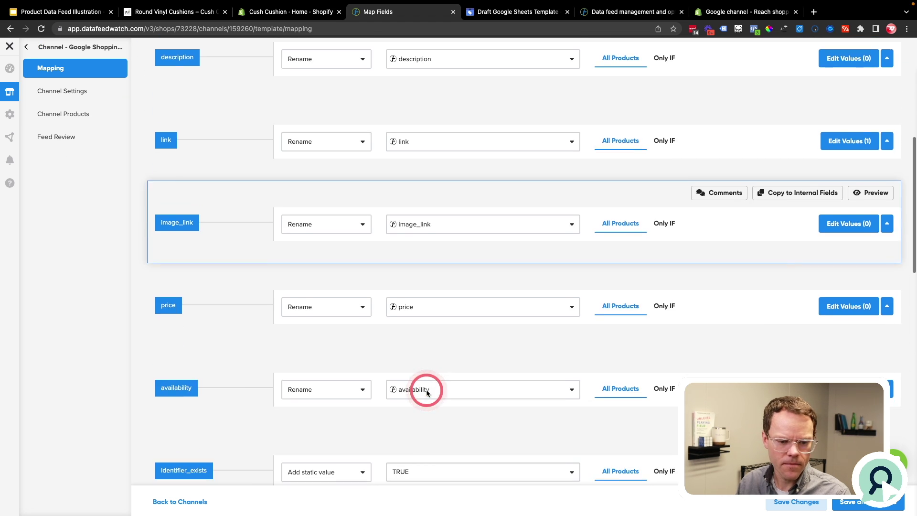
scroll(449, 351, down, 4)
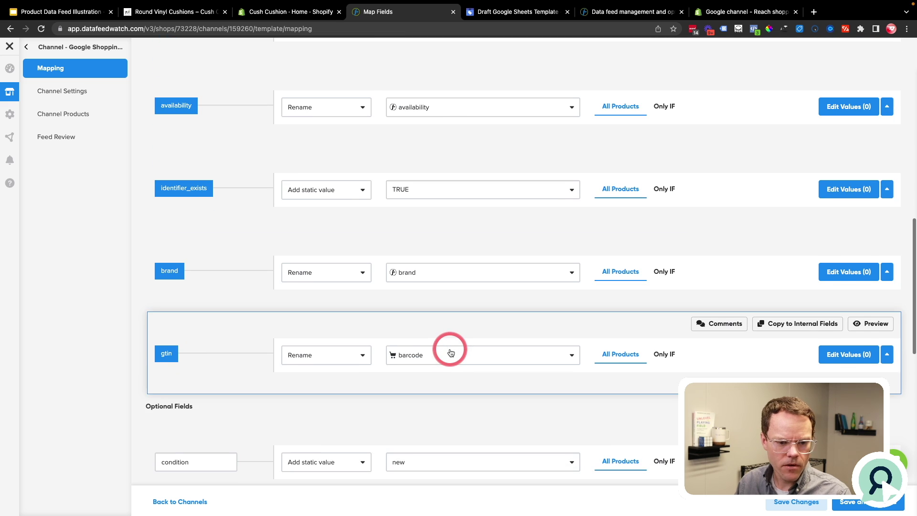
scroll(450, 352, down, 1)
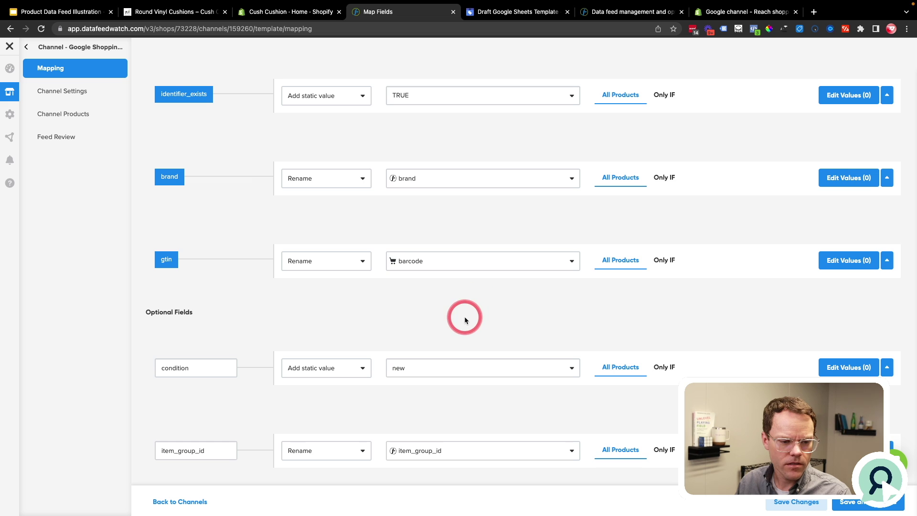
scroll(464, 317, down, 5)
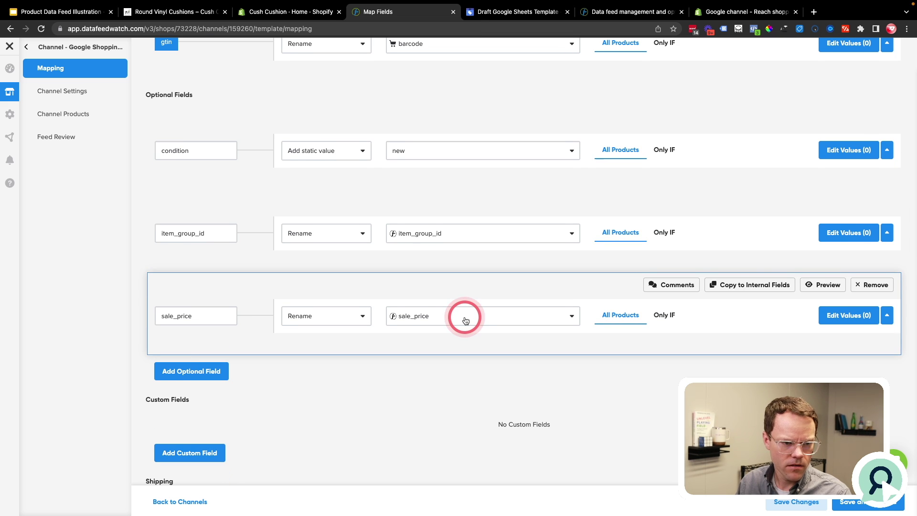
scroll(465, 319, up, 1)
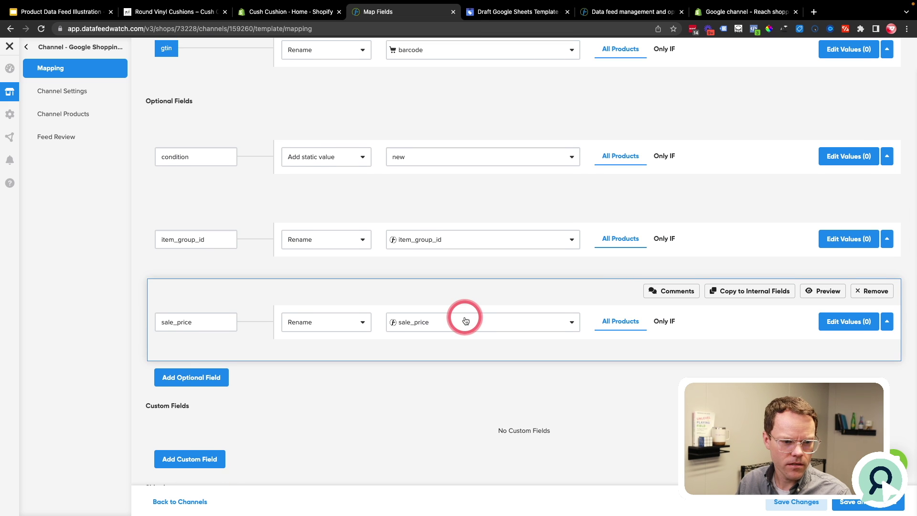
scroll(465, 320, up, 3)
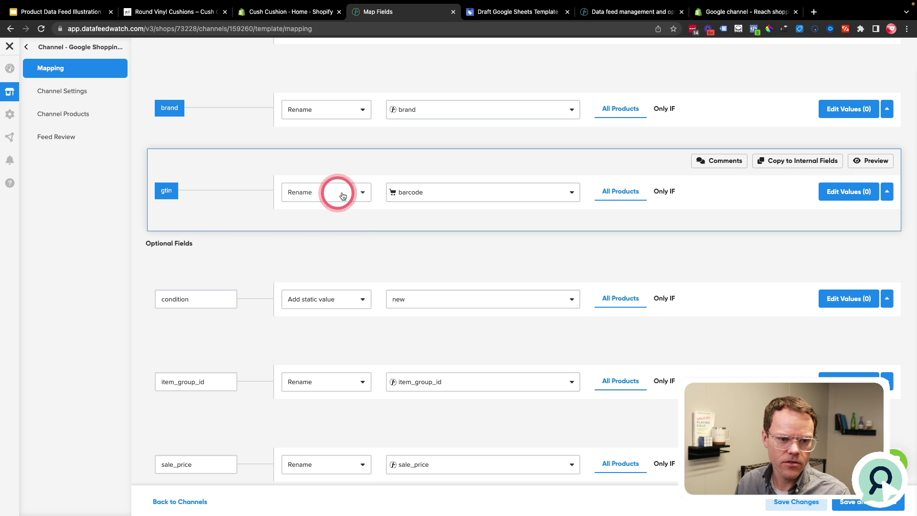
scroll(345, 195, up, 4)
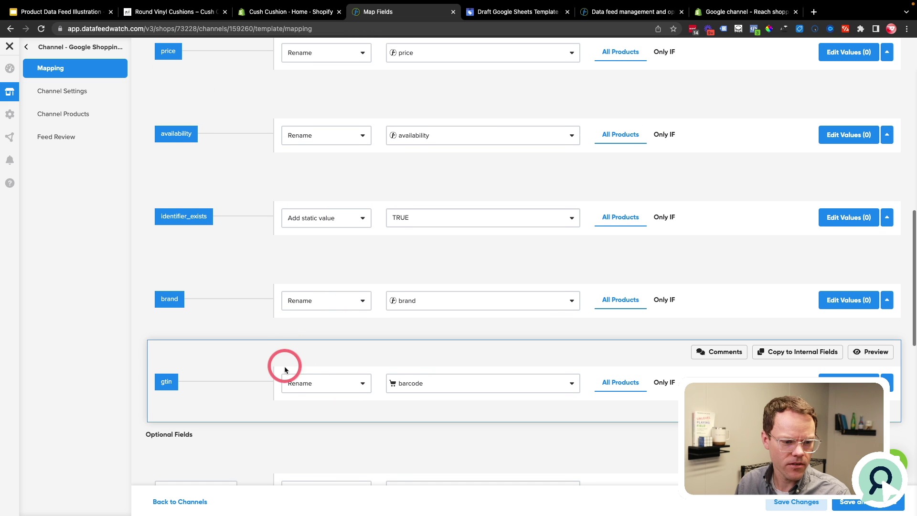
scroll(296, 382, down, 2)
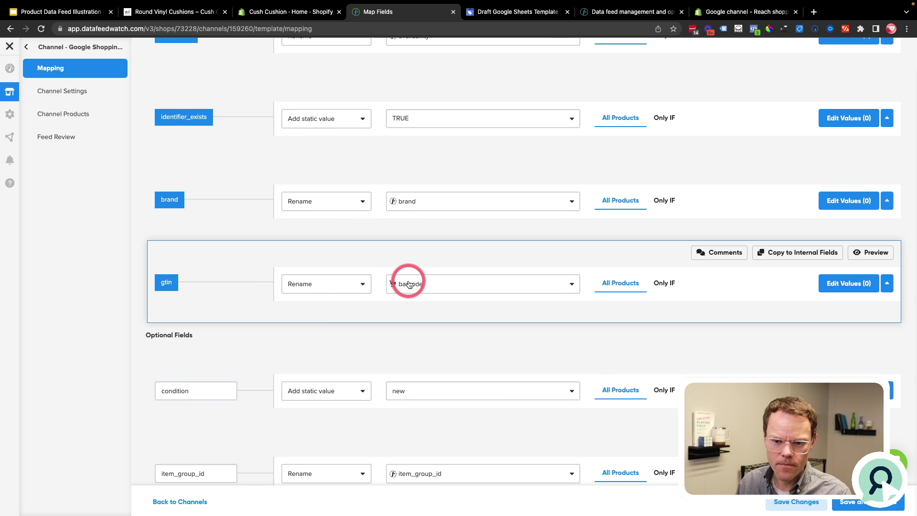
click(321, 285)
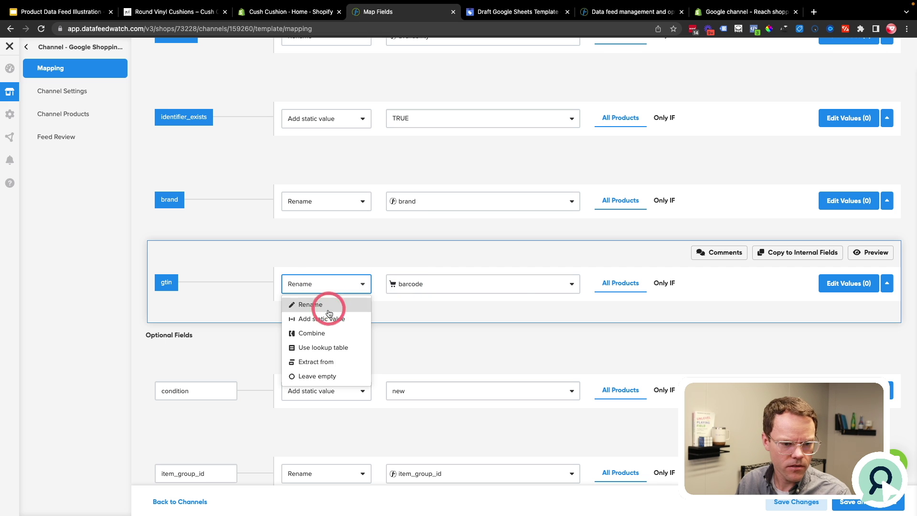
click(315, 375)
- Change identifier_exists' static value from TRUE to FALSE
scroll(341, 296, up, 3)
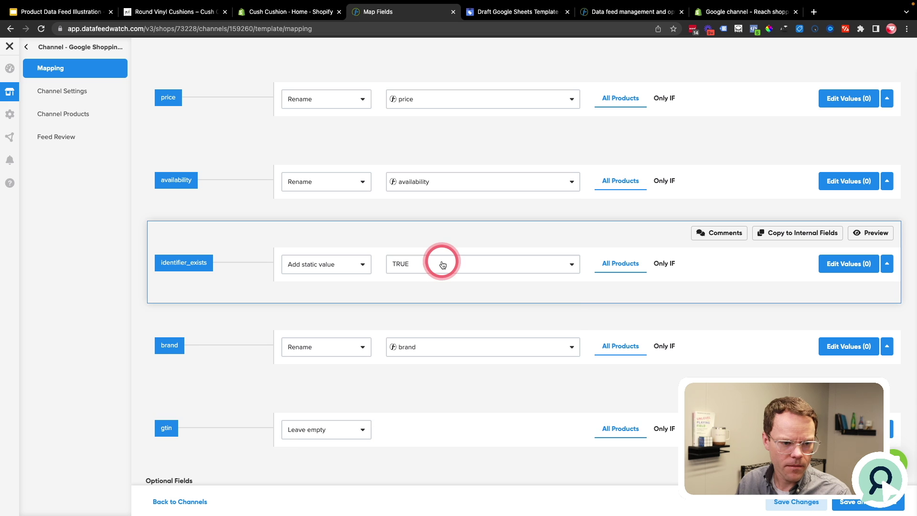
click(443, 264)
click(410, 329)
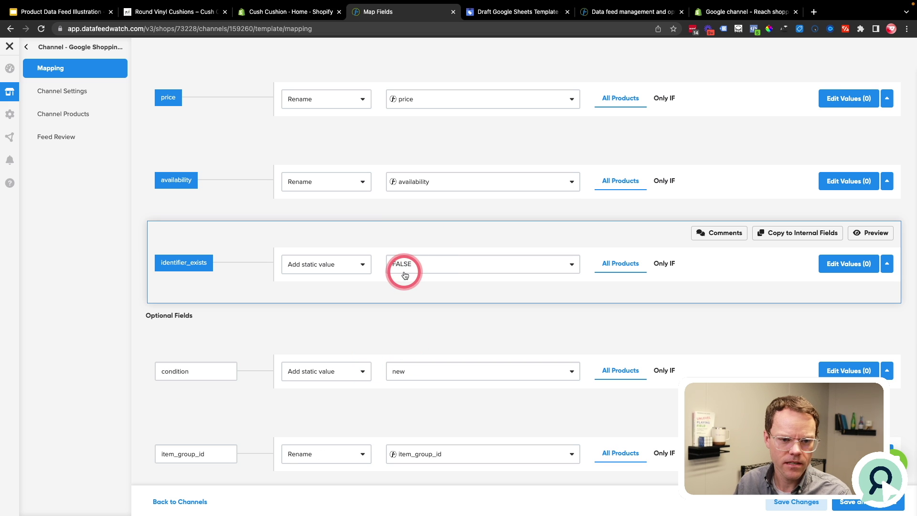
- Preview the sale_price values for the products and close the preview
scroll(402, 265, down, 2)
scroll(404, 258, down, 3)
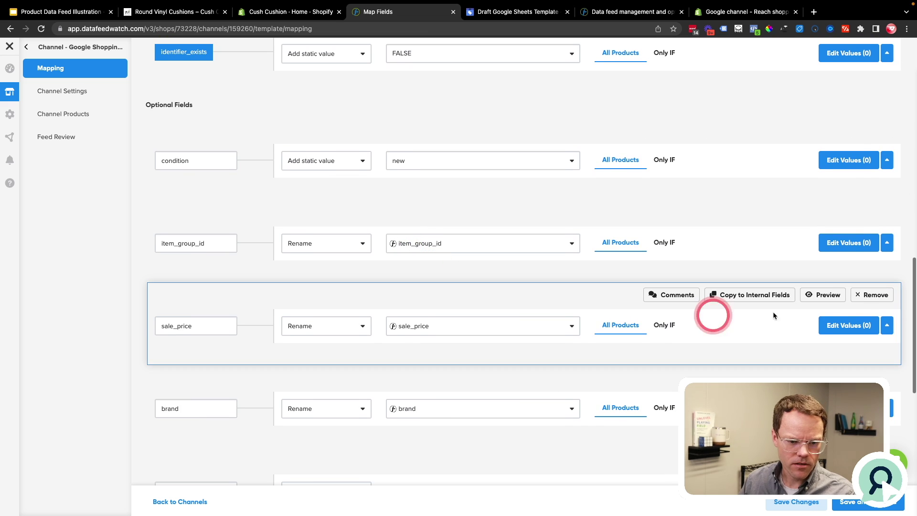
click(824, 296)
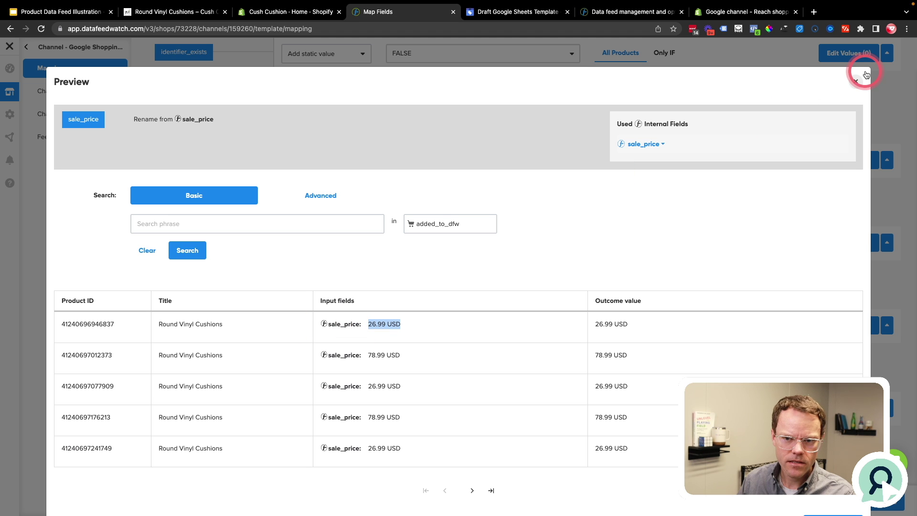
click(854, 82)
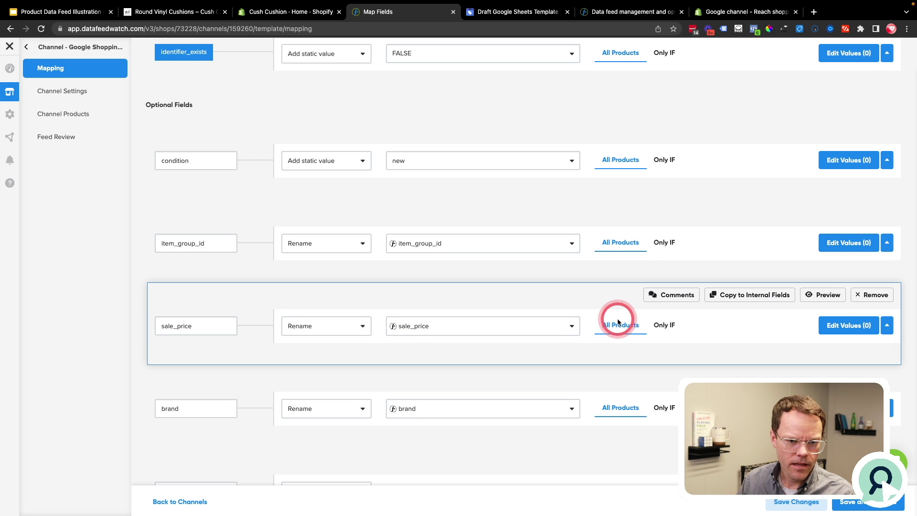
- Compare previewed titles with the storefront cushion page, then move on to Include/Exclude Products
scroll(618, 321, up, 15)
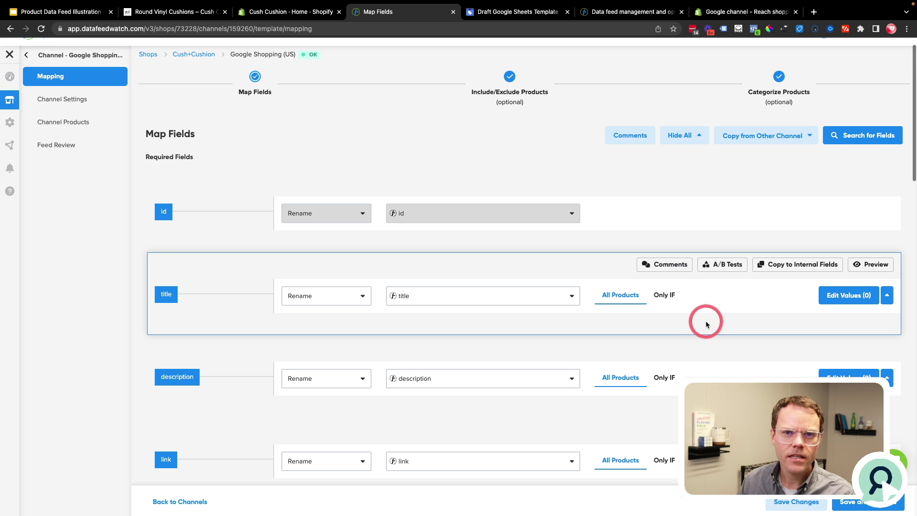
click(866, 266)
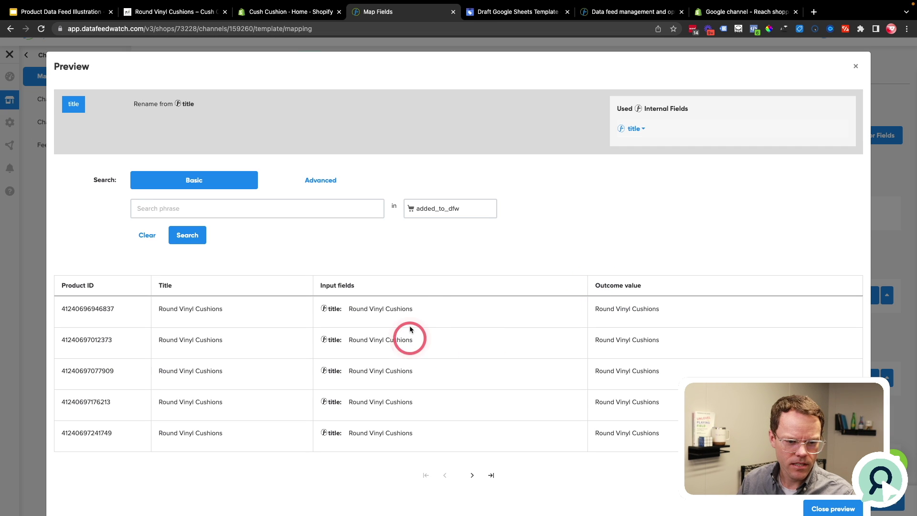
mouse_move(428, 309)
mouse_down()
mouse_move(349, 308)
mouse_move(423, 314)
mouse_up()
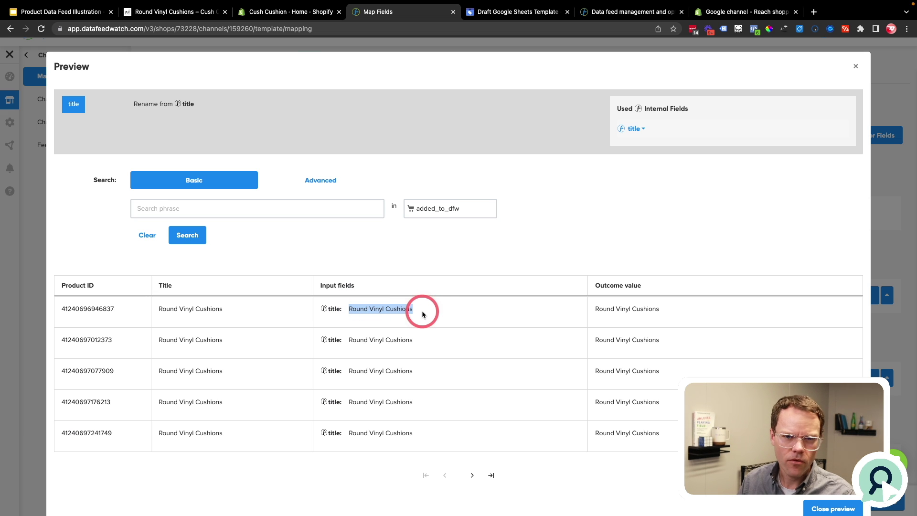
click(196, 11)
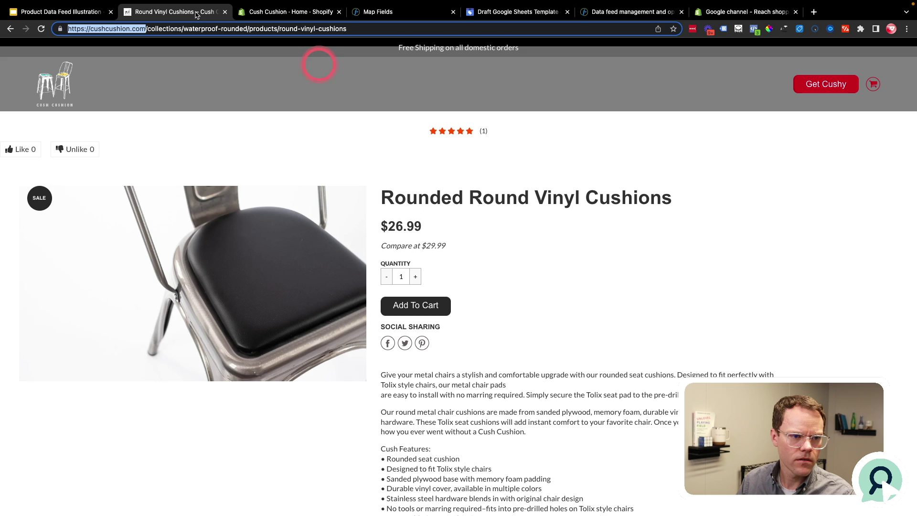
drag(381, 198, 466, 198)
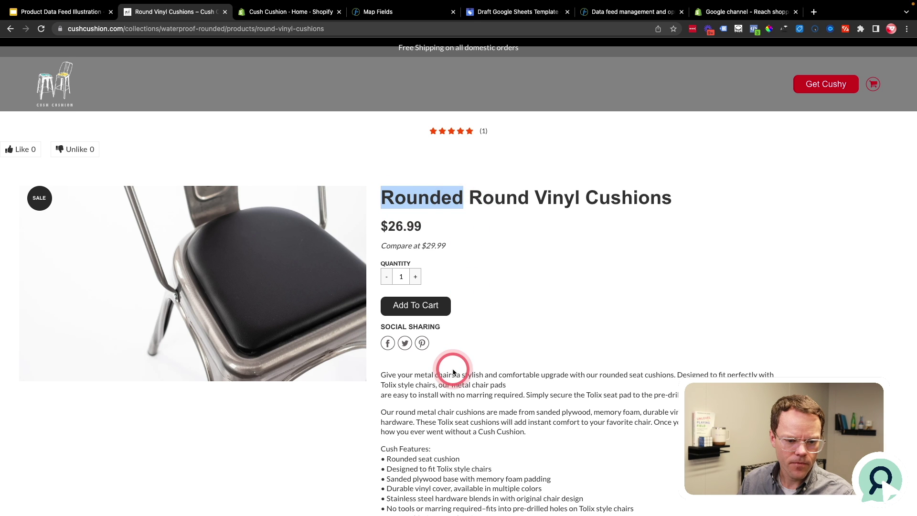
scroll(453, 372, down, 3)
drag(463, 375, 386, 374)
drag(492, 384, 428, 387)
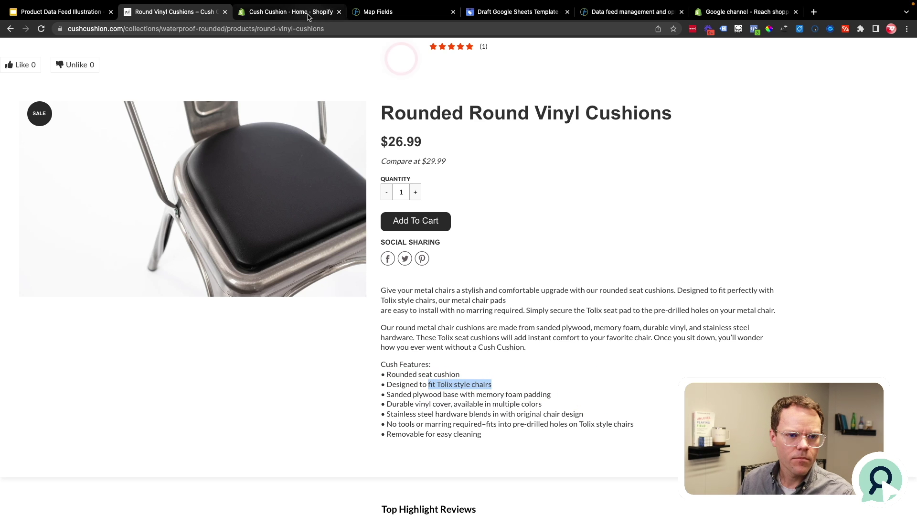
click(387, 12)
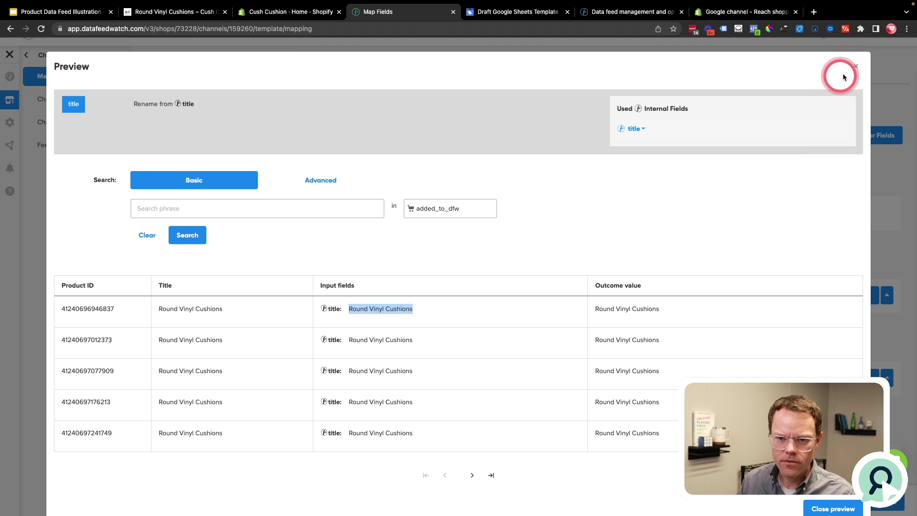
click(856, 66)
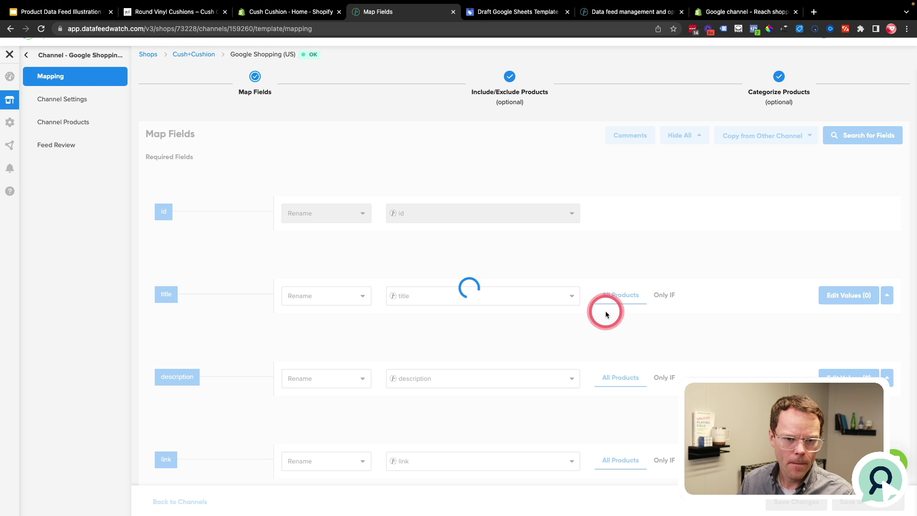
click(518, 112)
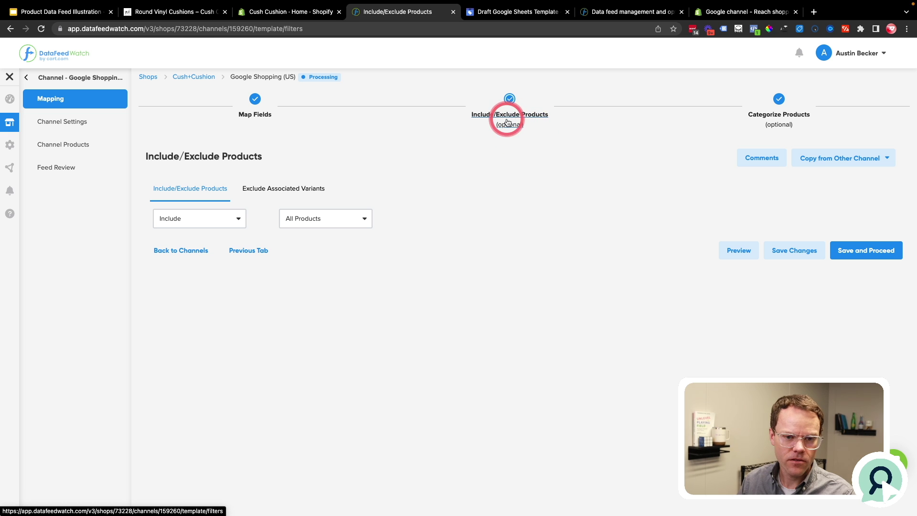
- Add an exclude rule for products whose title matches 'gift card'
click(198, 218)
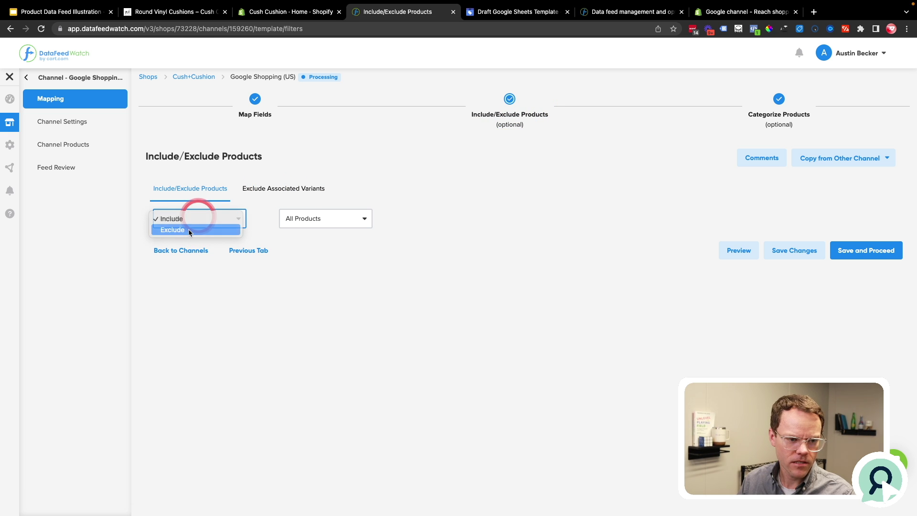
click(189, 230)
click(324, 219)
click(320, 229)
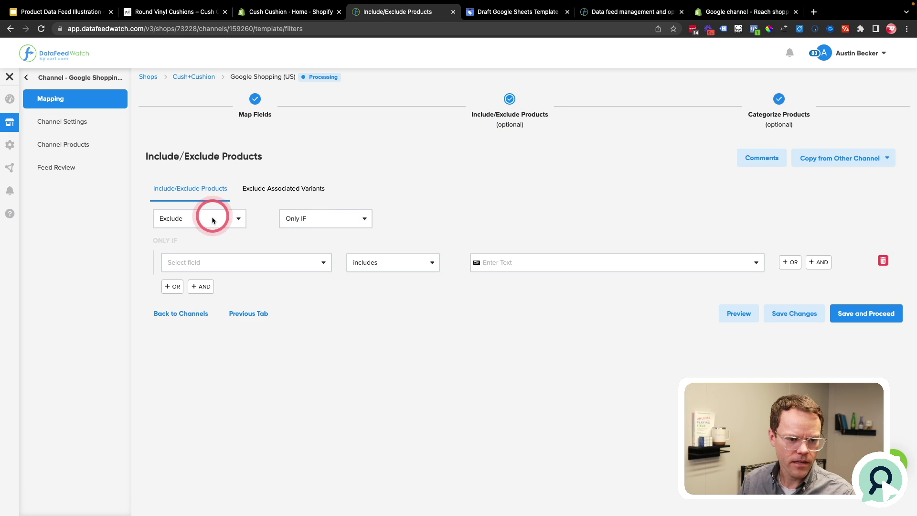
click(324, 218)
click(322, 219)
click(283, 264)
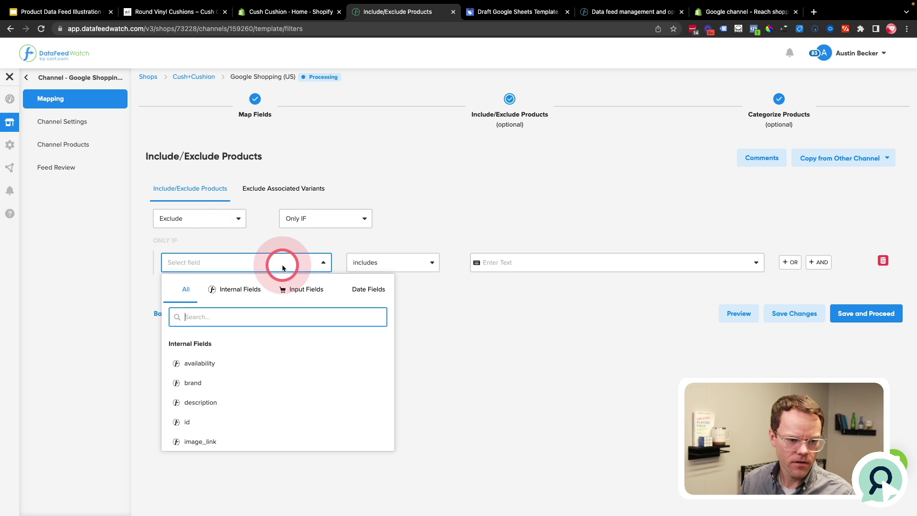
click(191, 360)
click(495, 264)
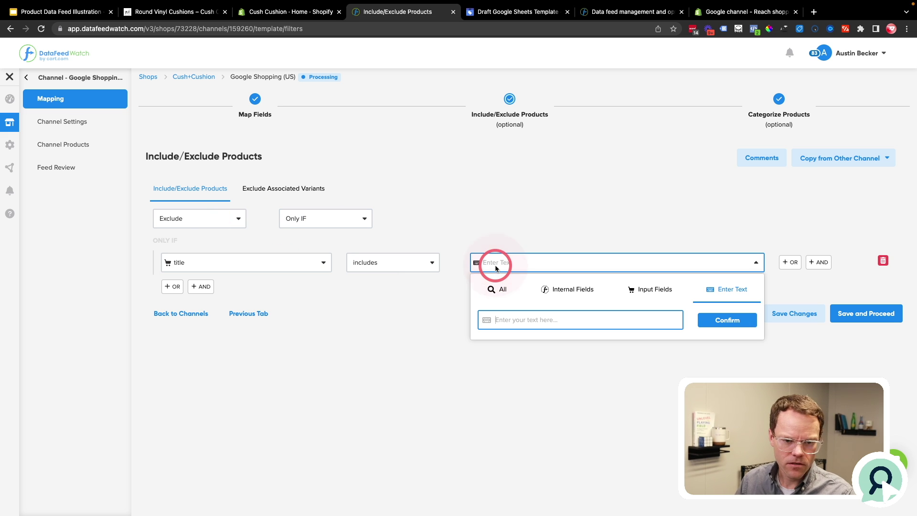
key(Return)
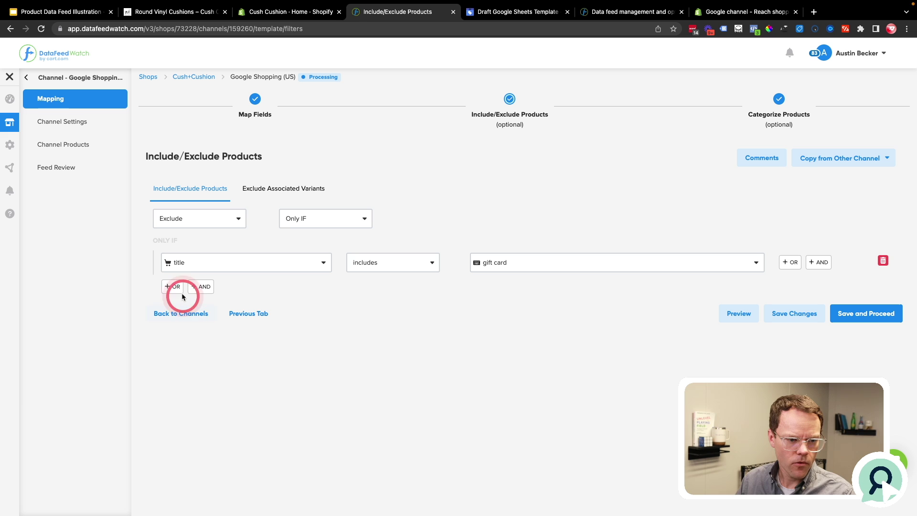
- Add an OR condition excluding products where the internal image_link field is not blank
click(174, 286)
click(289, 303)
text(image)
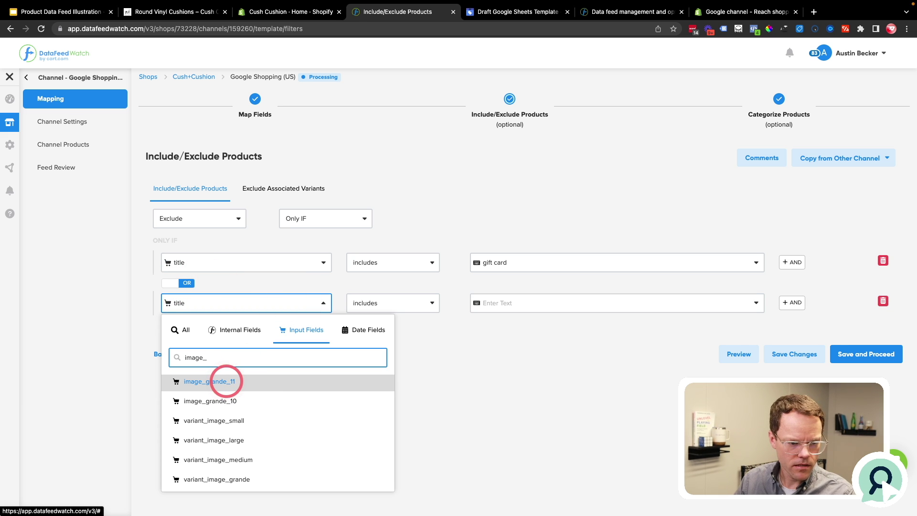
text(_lin)
click(240, 329)
click(218, 357)
text(im)
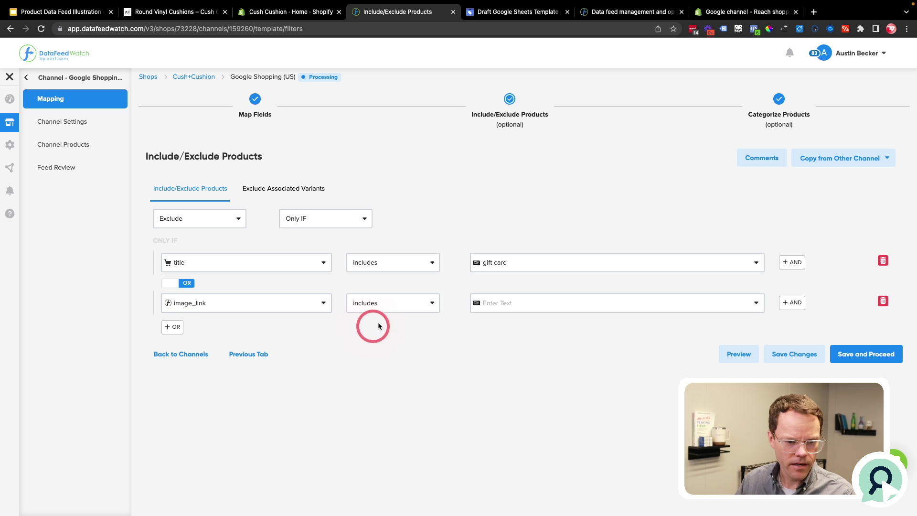
click(382, 304)
click(377, 333)
- Add a third OR condition for price equal to 0, then save the filters
click(173, 327)
click(235, 349)
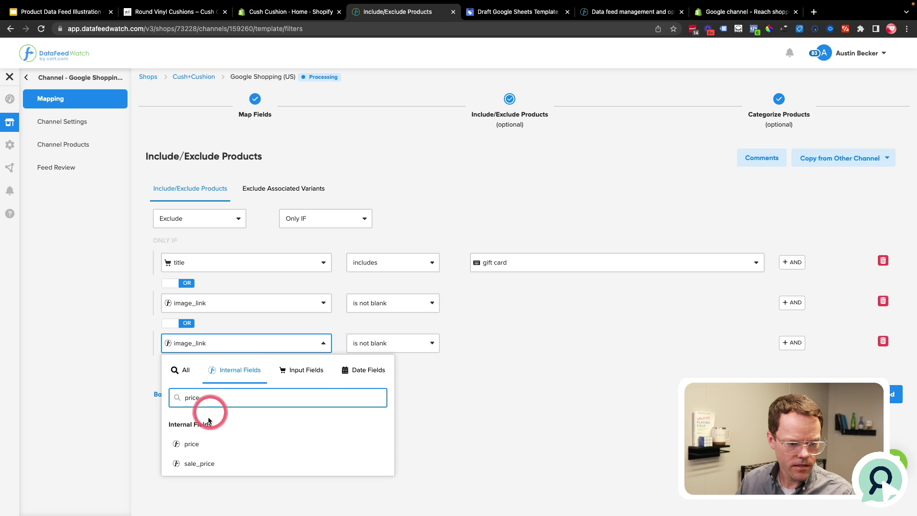
click(313, 372)
click(220, 443)
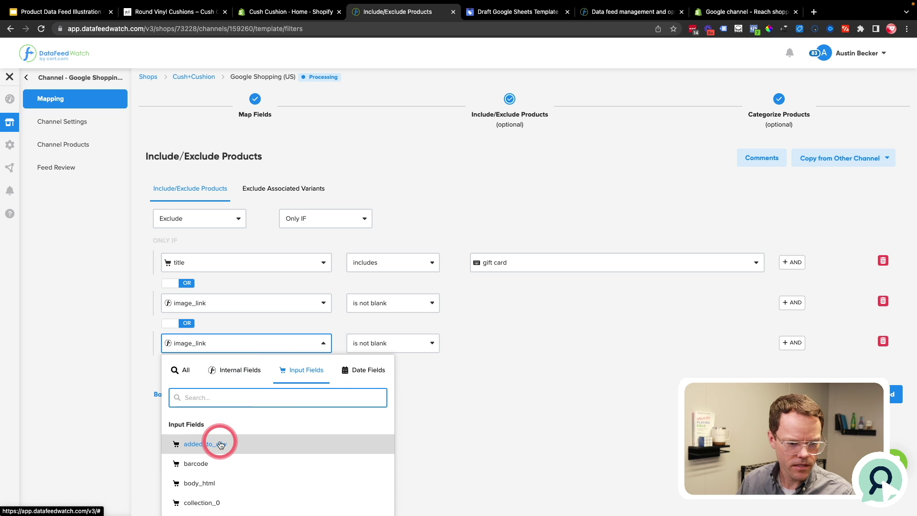
click(213, 442)
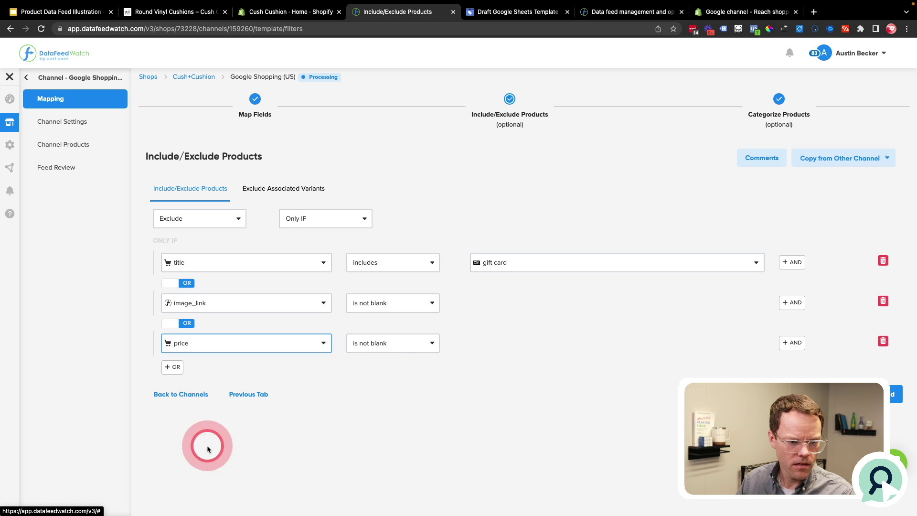
click(393, 352)
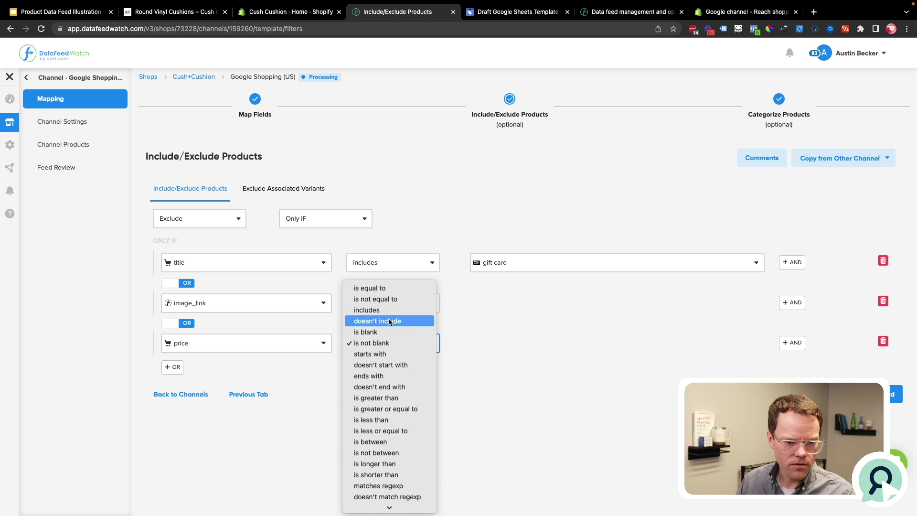
click(375, 288)
click(506, 342)
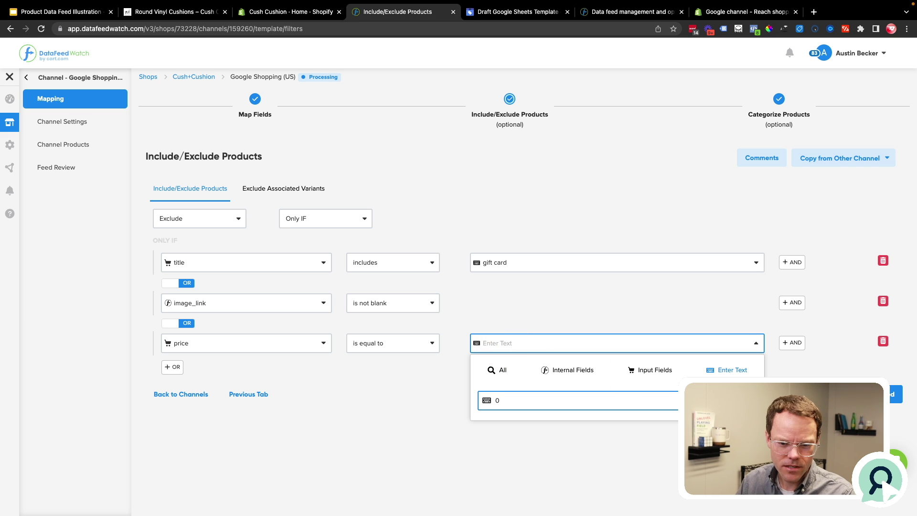
key(Return)
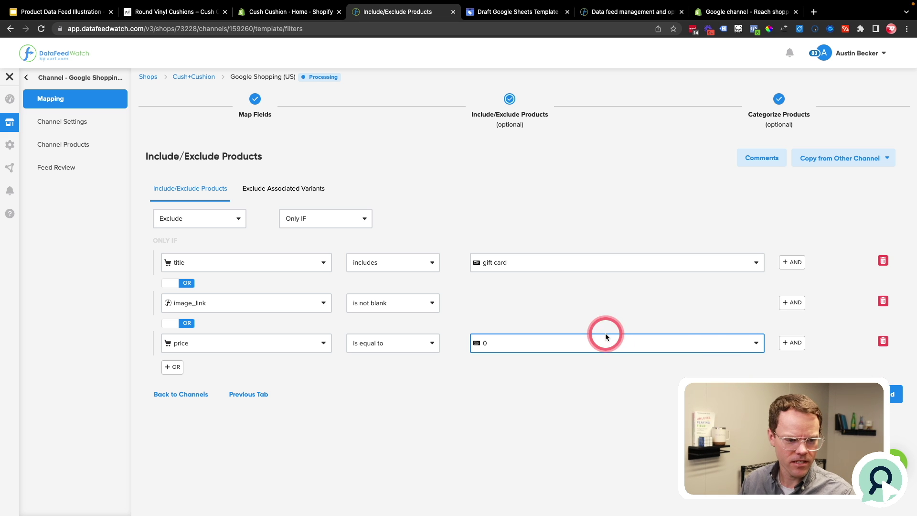
click(854, 393)
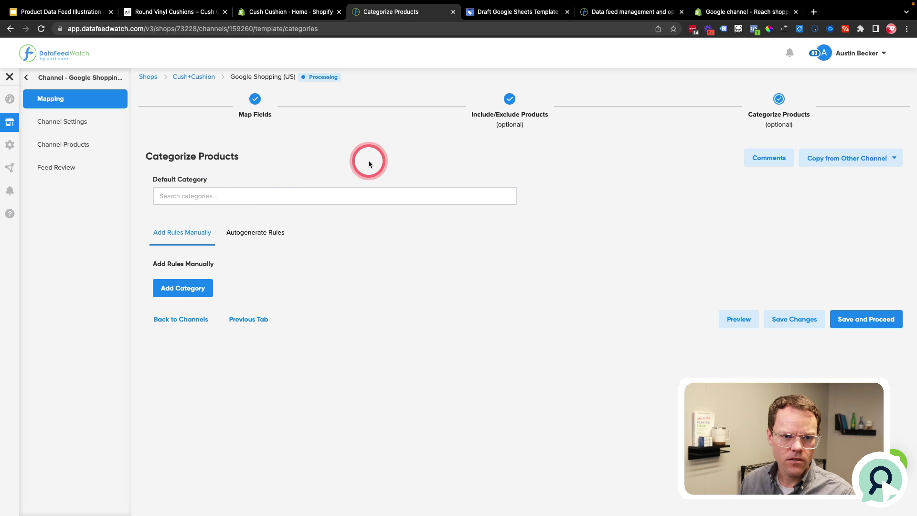
- Search Google for the product taxonomy and open the enlarged taxonomy.en-US.txt file
key(super+t)
text(google.com)
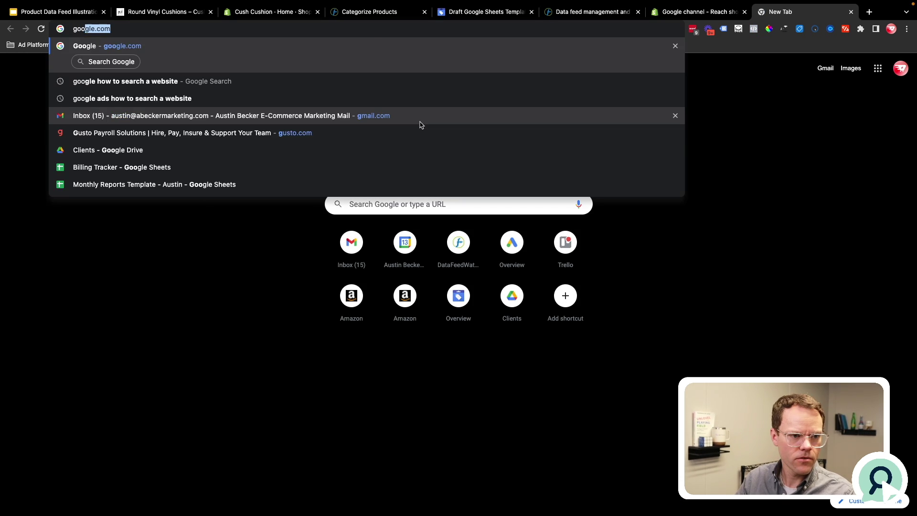
key(Return)
click(390, 207)
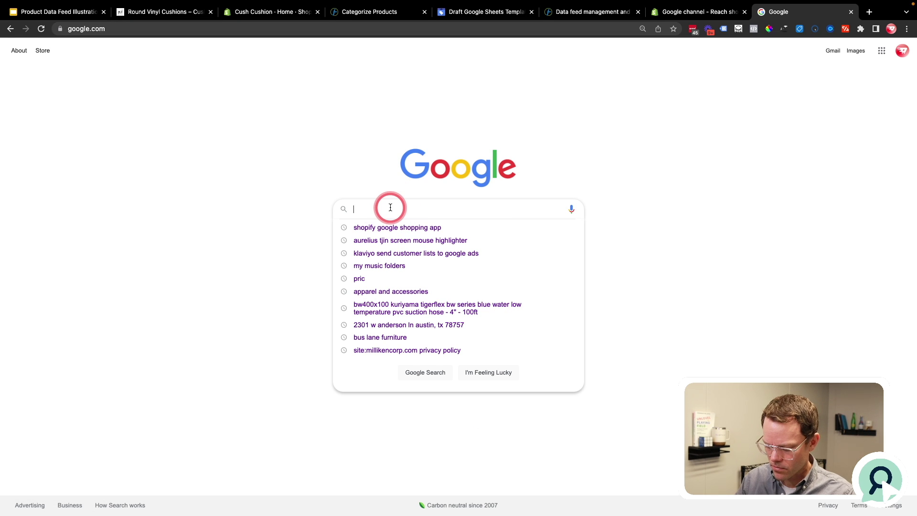
text(google product)
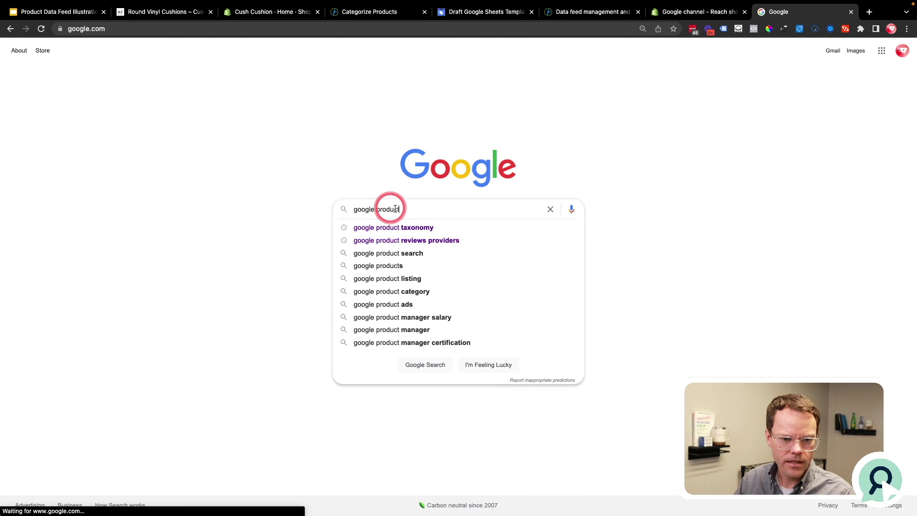
click(413, 227)
click(165, 133)
drag(101, 61, 211, 375)
click(502, 151)
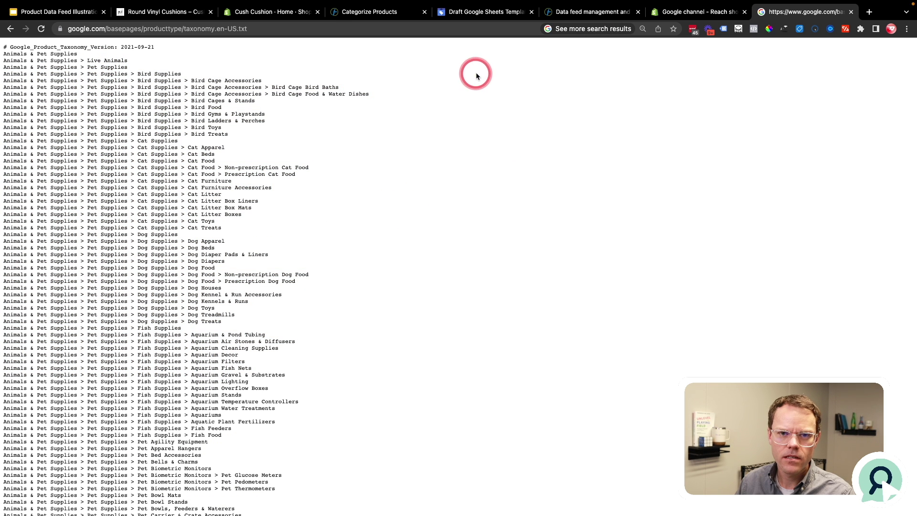
key(super+equal)
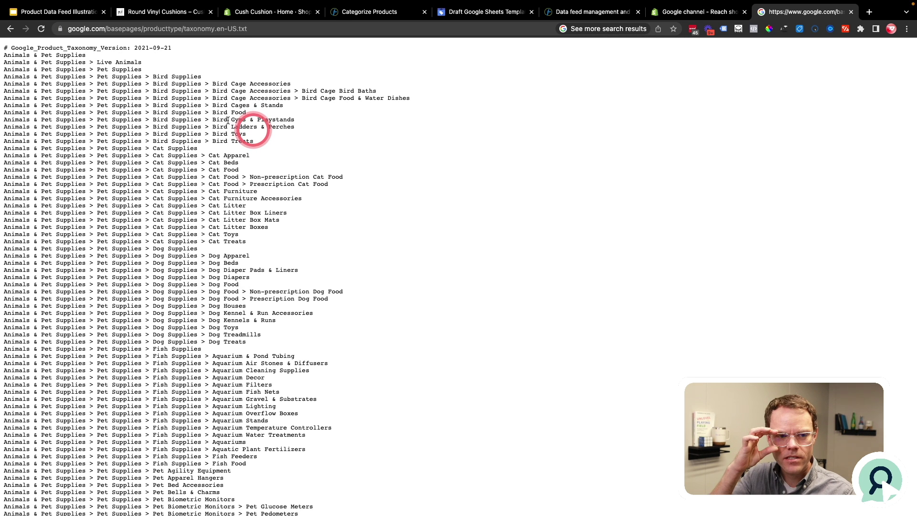
- Copy the Furniture > Office Furniture Accessories > Office Chair Accessories line into Default Category
key(super+f)
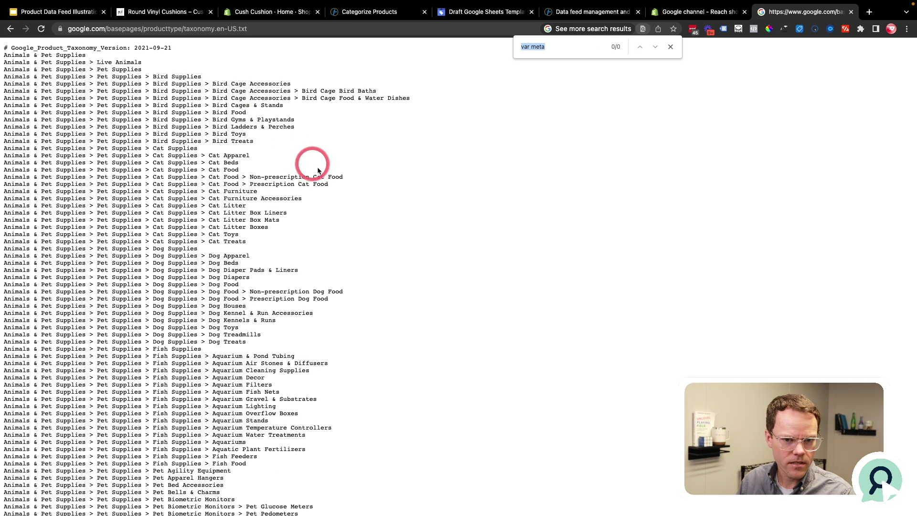
text(office)
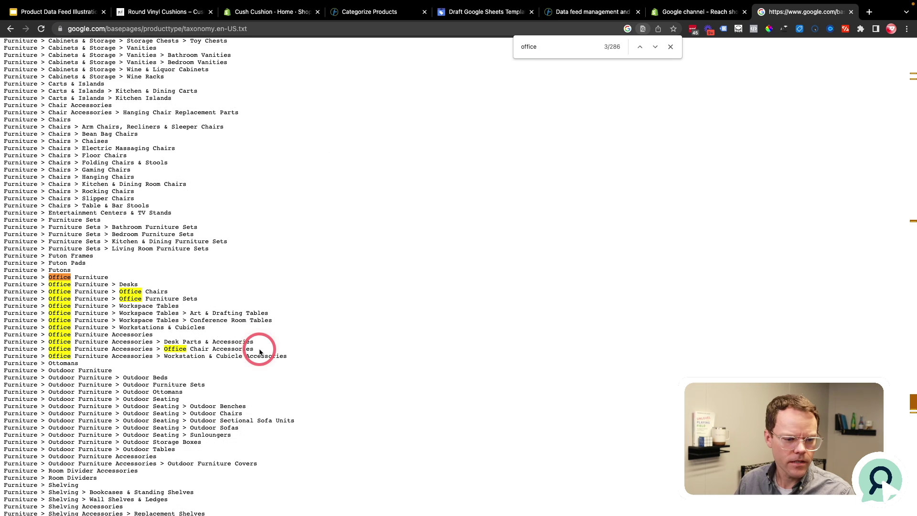
drag(260, 351, 212, 349)
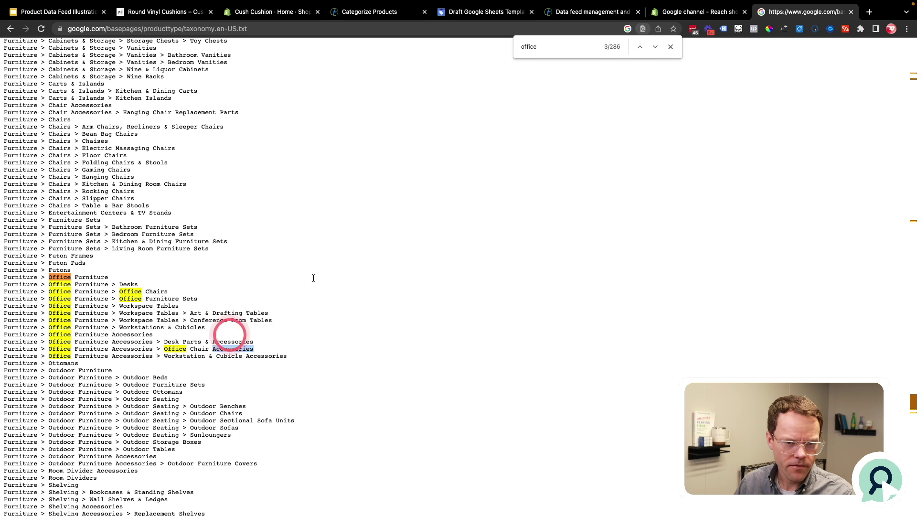
double_click(17, 351)
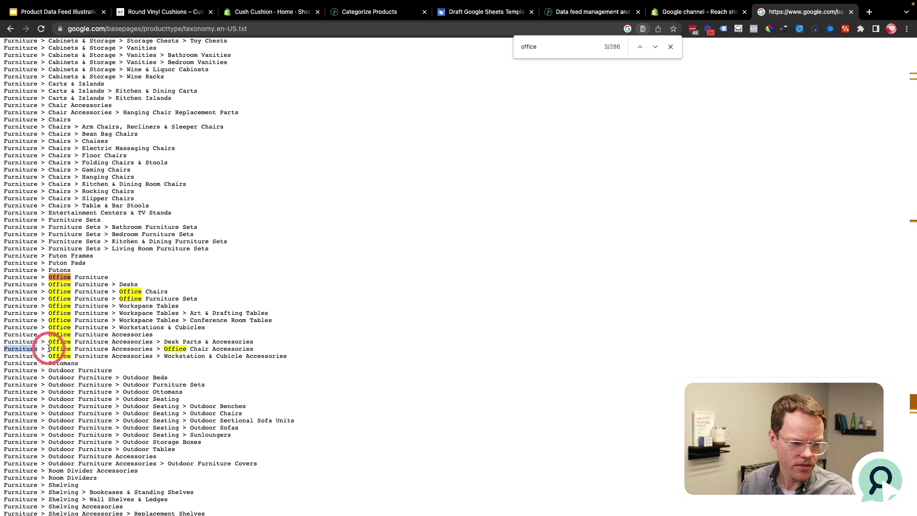
drag(49, 348, 153, 349)
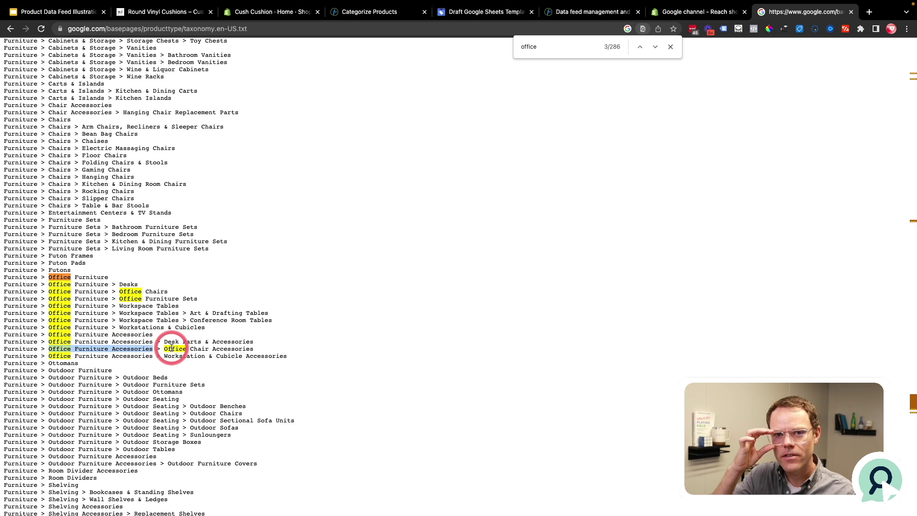
drag(164, 349, 5, 347)
key(super+c)
click(670, 47)
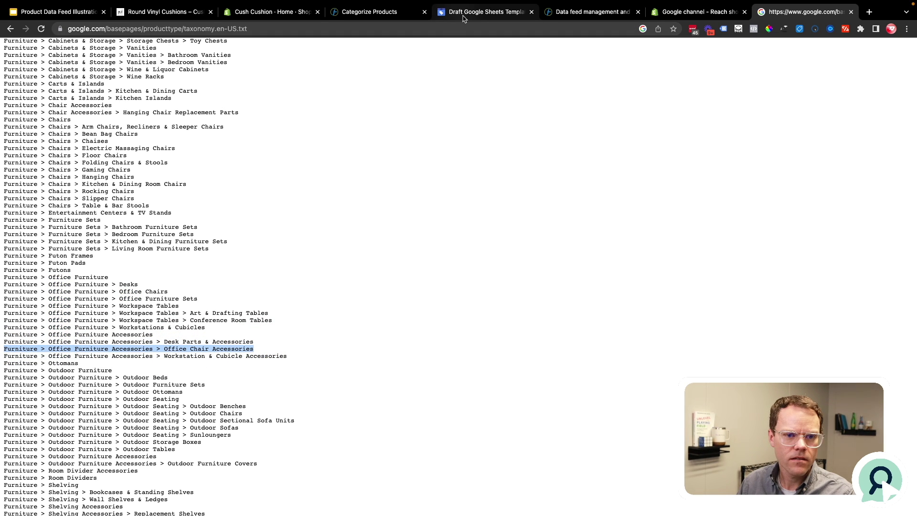
click(354, 14)
click(225, 195)
key(super+v)
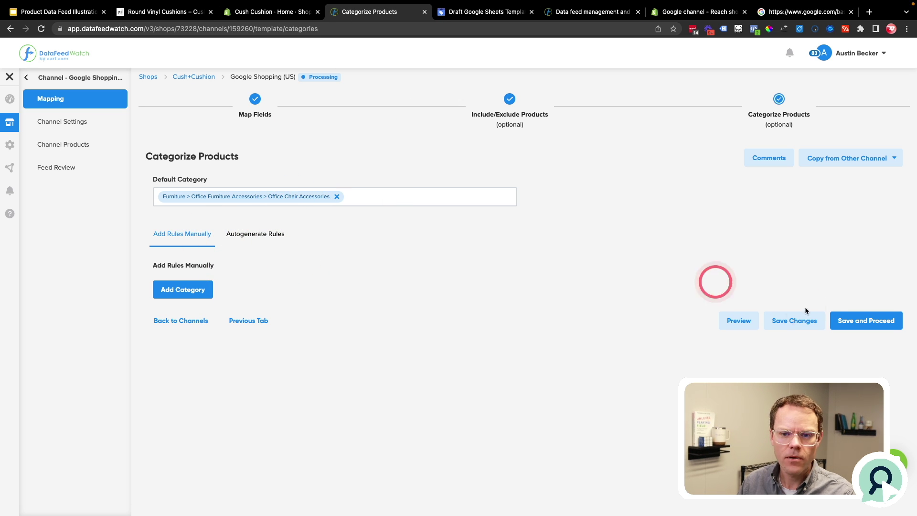
- Save the Office Chair Accessories default category and proceed to the Feed Review report
click(851, 323)
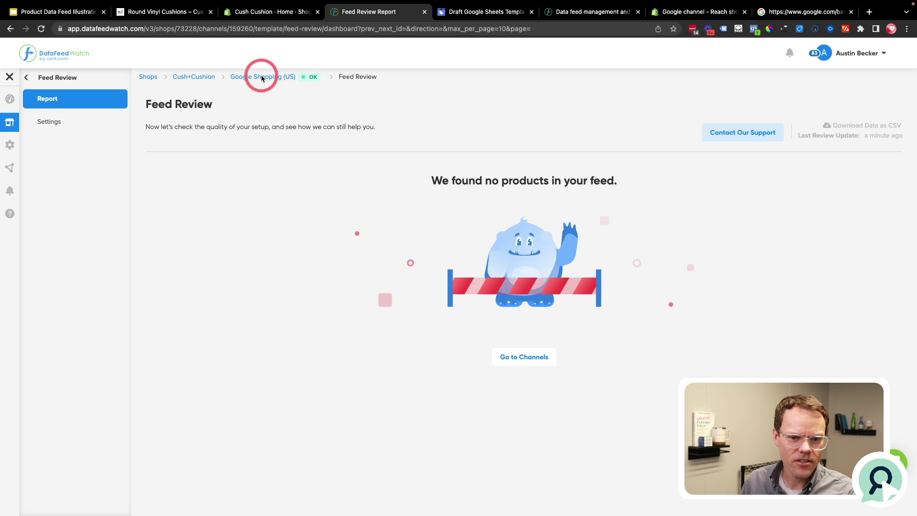
- In Mapping > Include/Exclude Products, change the image_link rule operator to 'is blank'
click(27, 77)
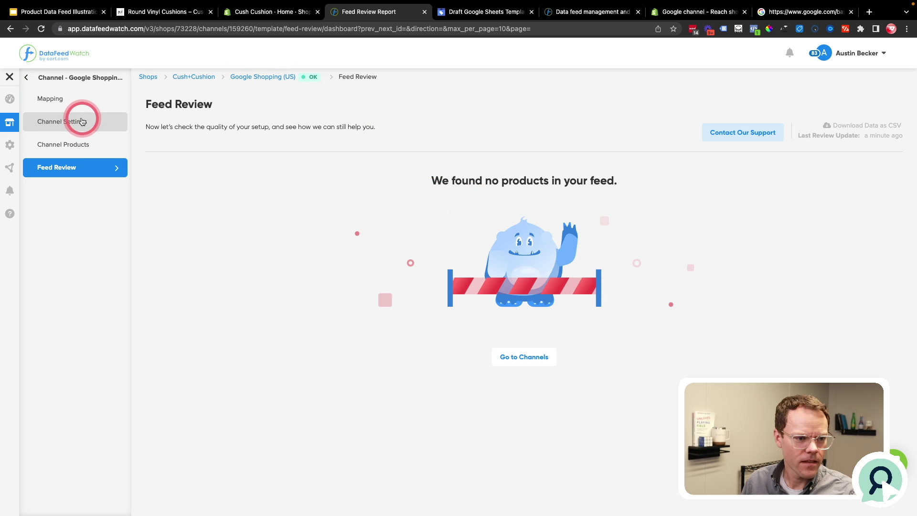
click(57, 98)
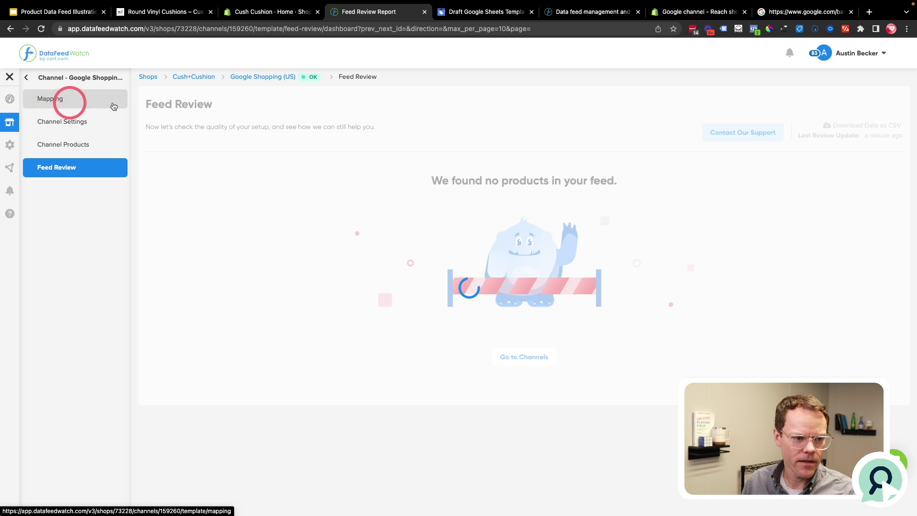
click(508, 105)
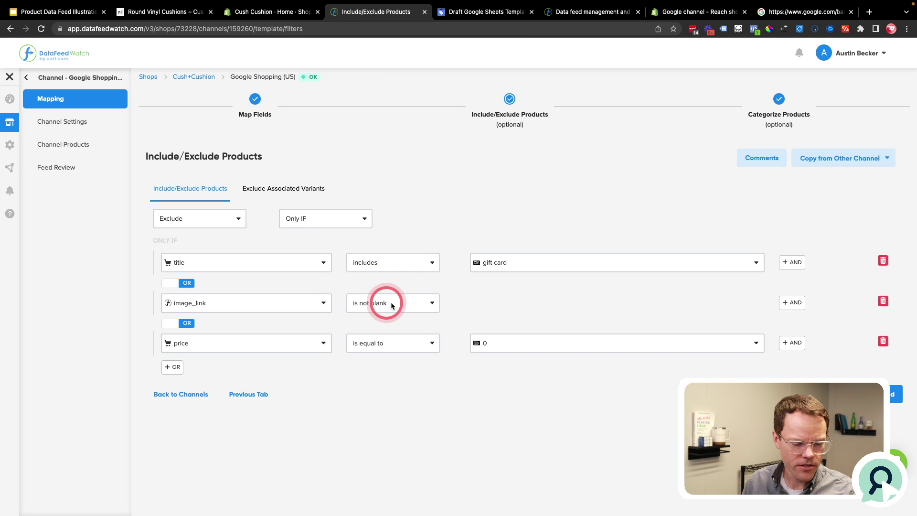
click(395, 303)
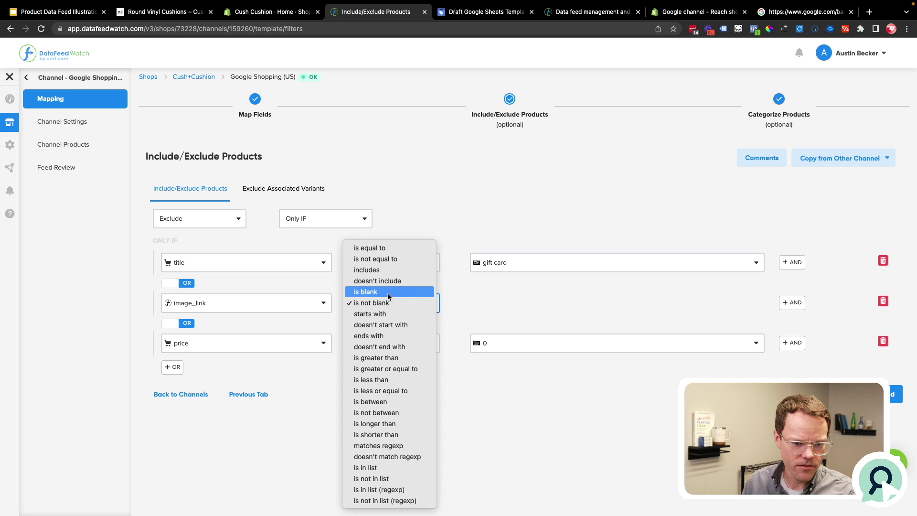
click(282, 395)
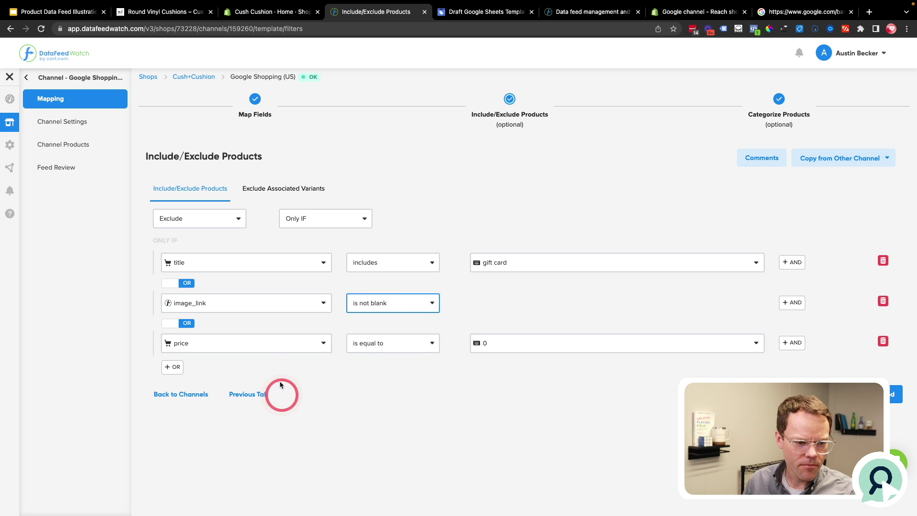
click(420, 304)
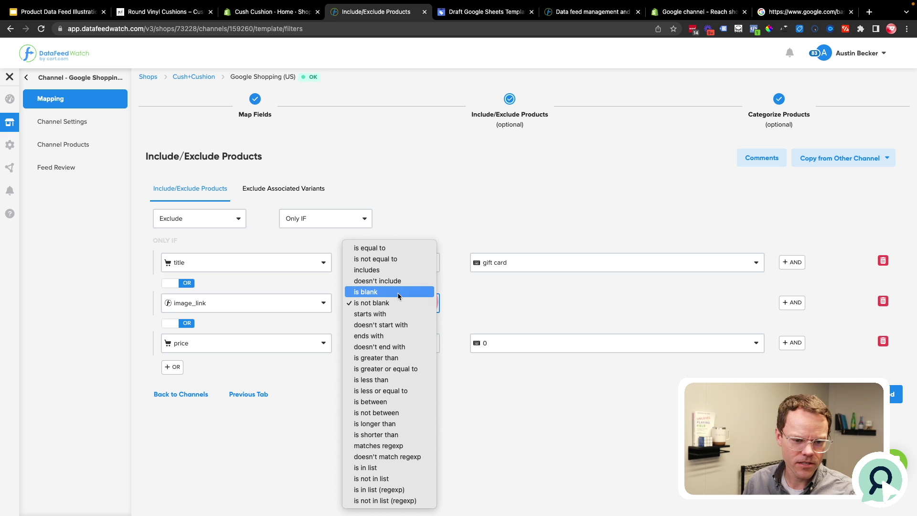
click(419, 295)
click(498, 312)
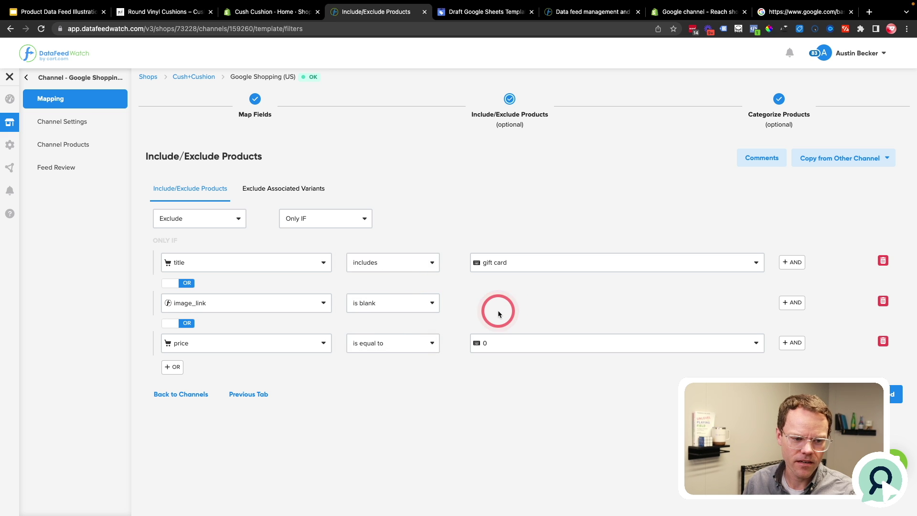
- Confirm in the preview that products are now included, then save and resubmit the feed
click(752, 362)
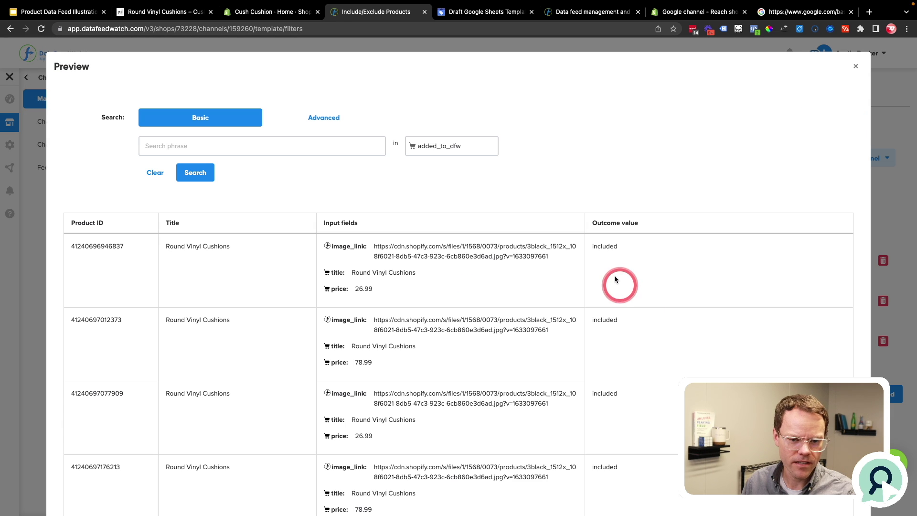
double_click(606, 245)
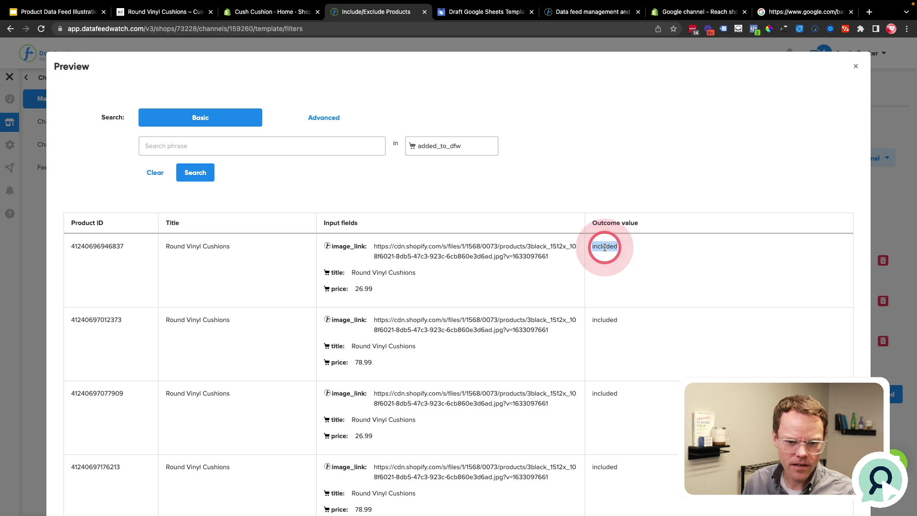
double_click(604, 320)
double_click(604, 393)
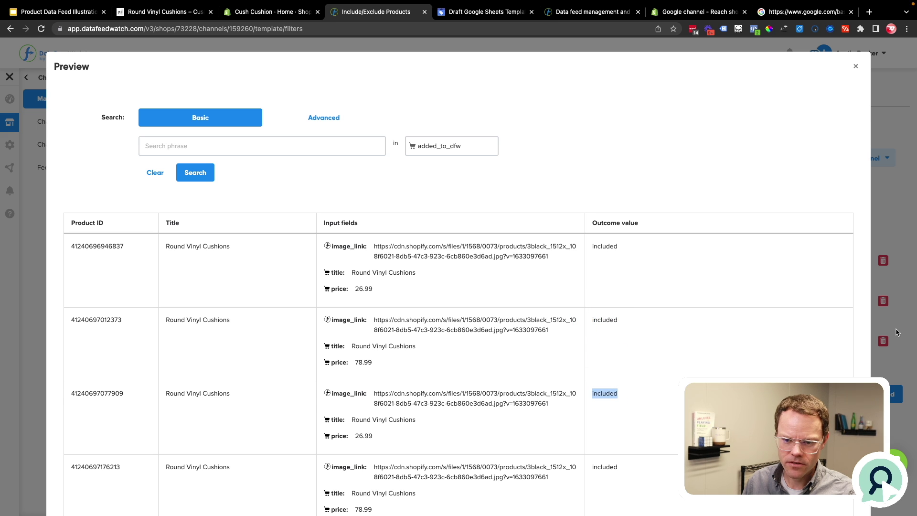
click(874, 114)
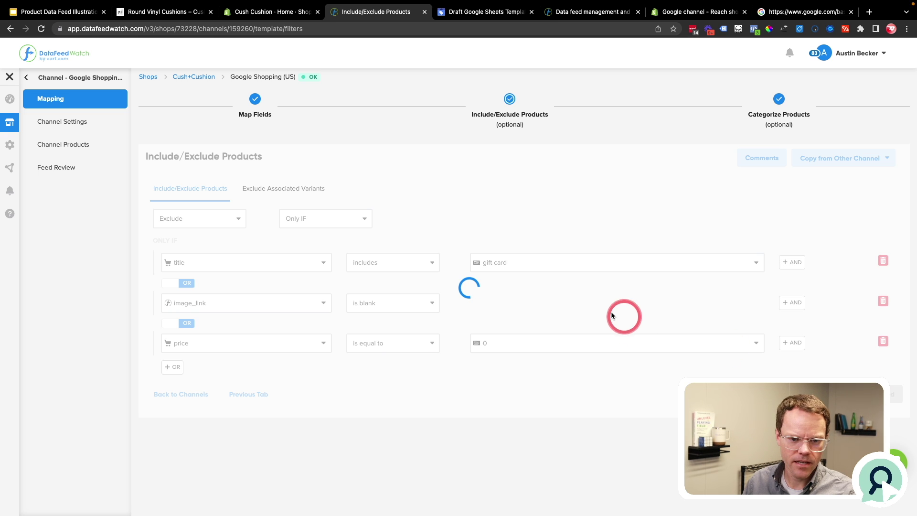
click(884, 322)
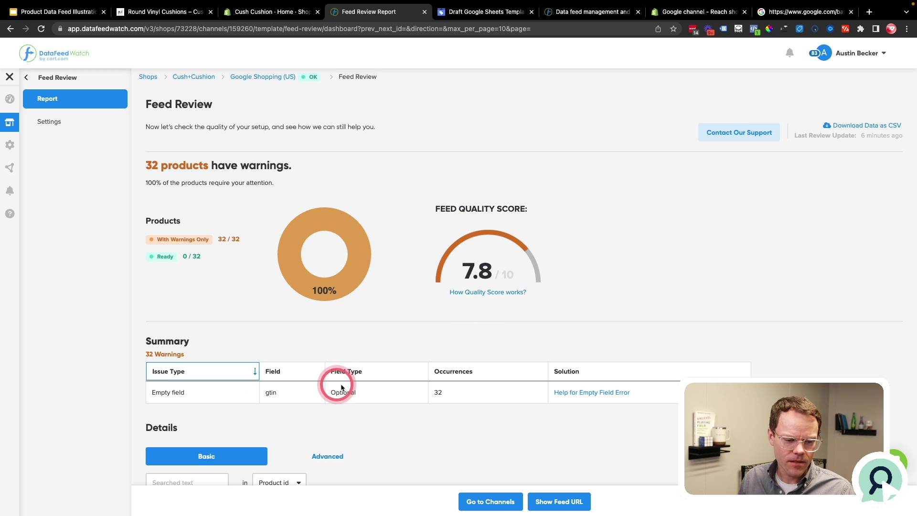
- View the complete feed URL on Feed Review, then switch to the Merchant Center tab
scroll(352, 389, down, 2)
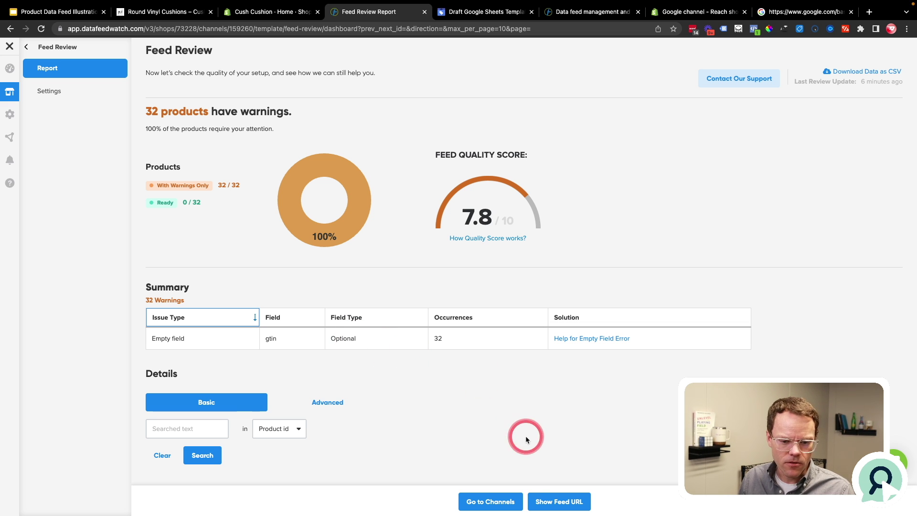
click(562, 501)
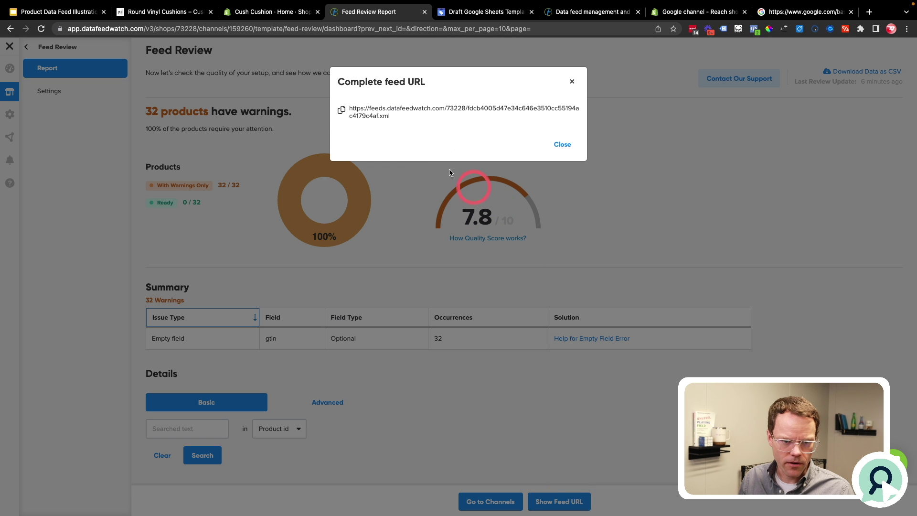
click(562, 145)
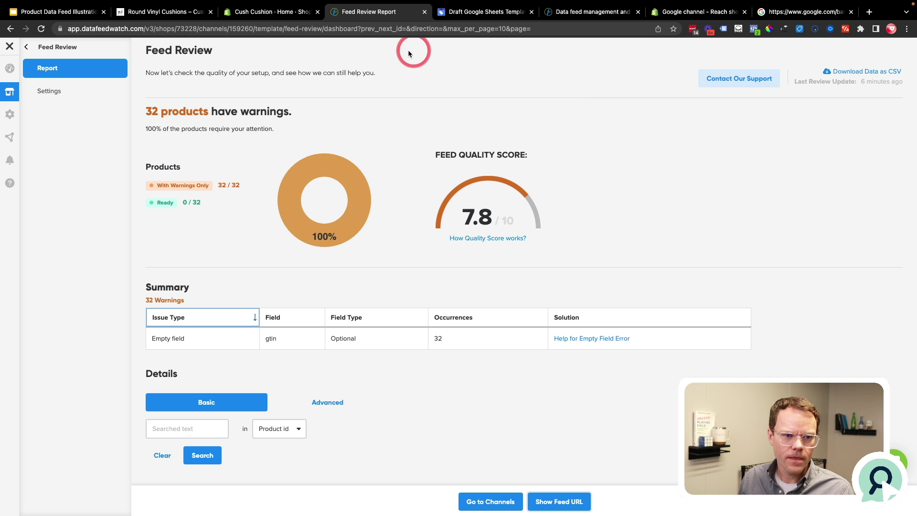
click(473, 14)
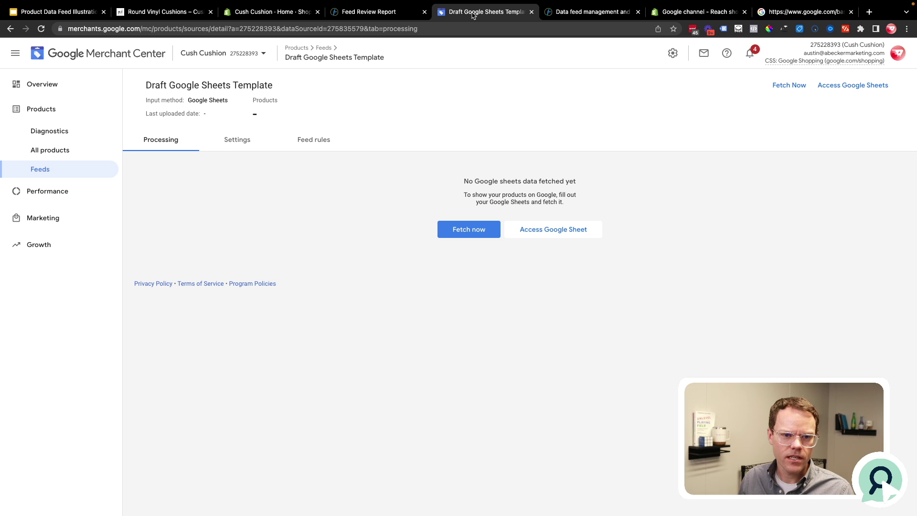
- Start a new primary feed targeting the United States in English
click(41, 169)
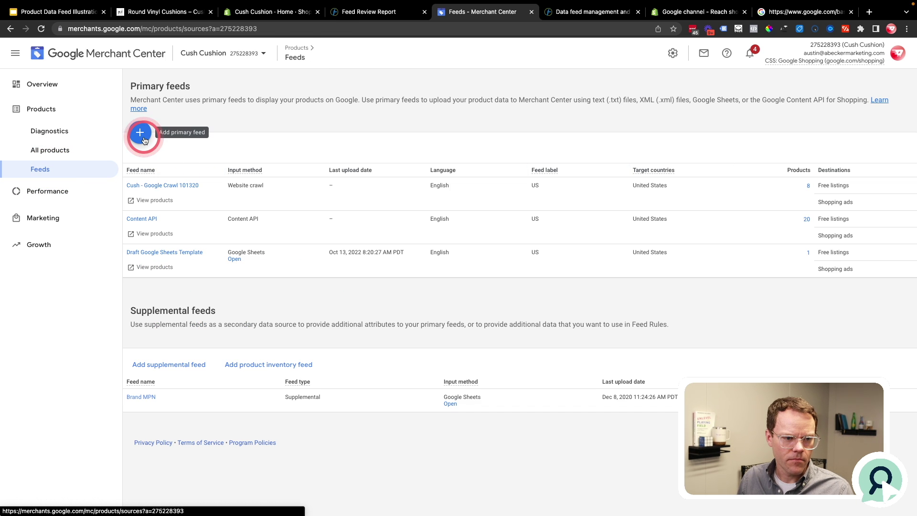
click(143, 136)
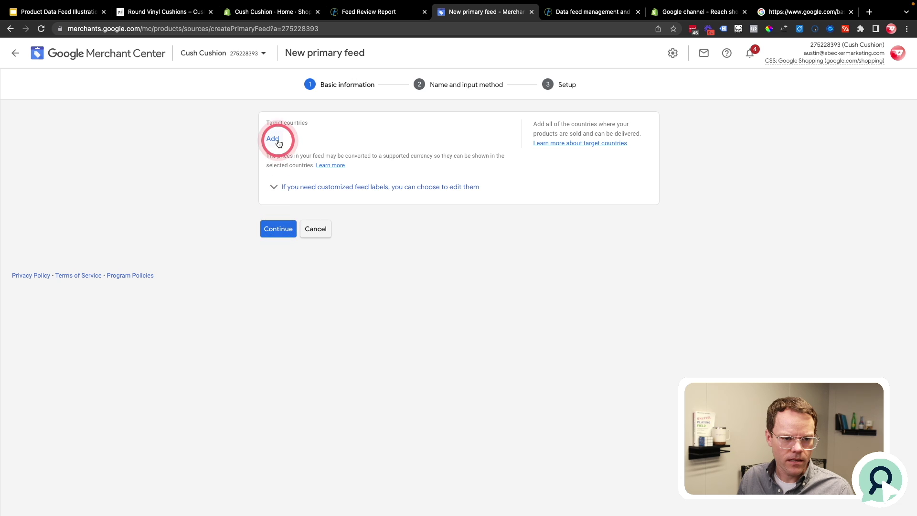
click(277, 141)
click(311, 195)
text(uni)
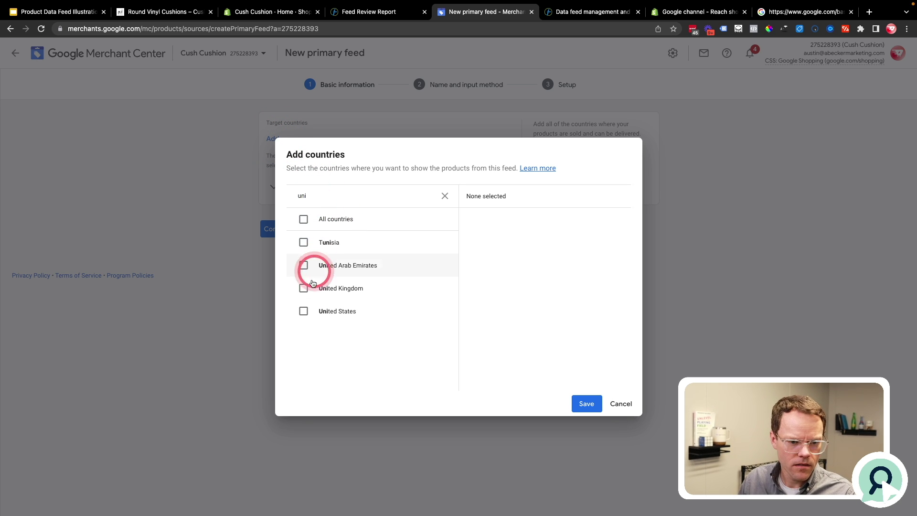
click(303, 311)
click(587, 403)
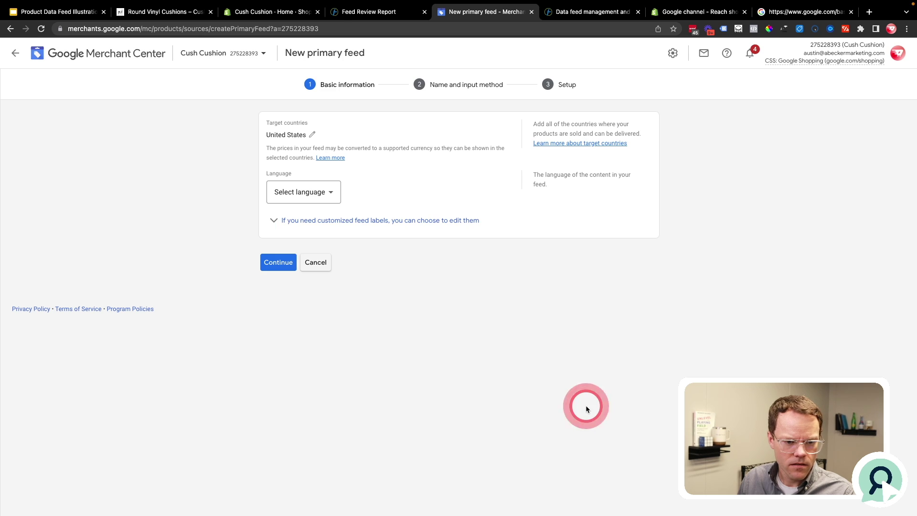
click(300, 193)
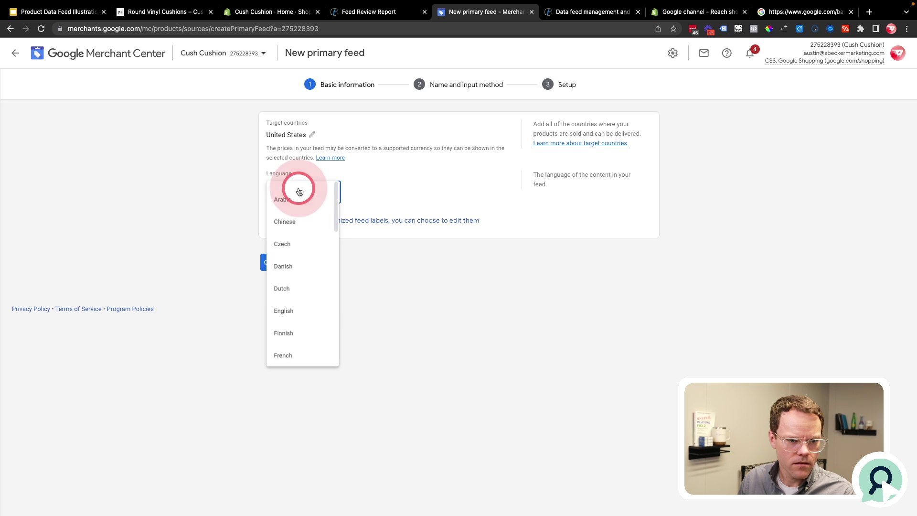
click(290, 317)
click(278, 364)
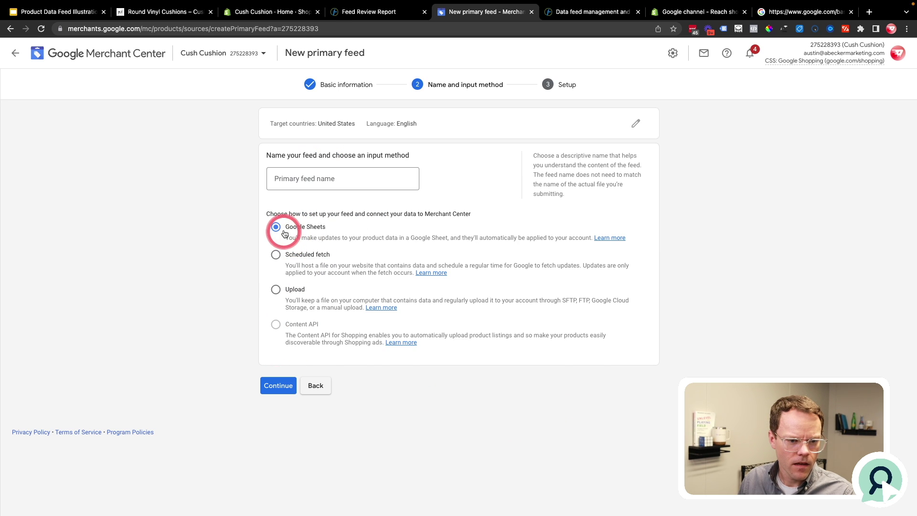
- Name the feed DataFeedWatch_US with Scheduled fetch and continue to Setup
click(276, 256)
click(324, 181)
text(DataFeedWatch_US)
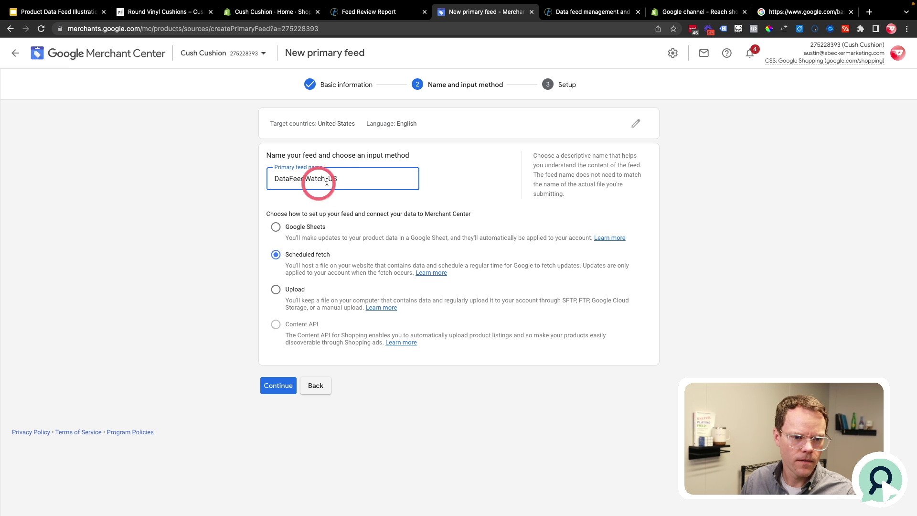
click(342, 179)
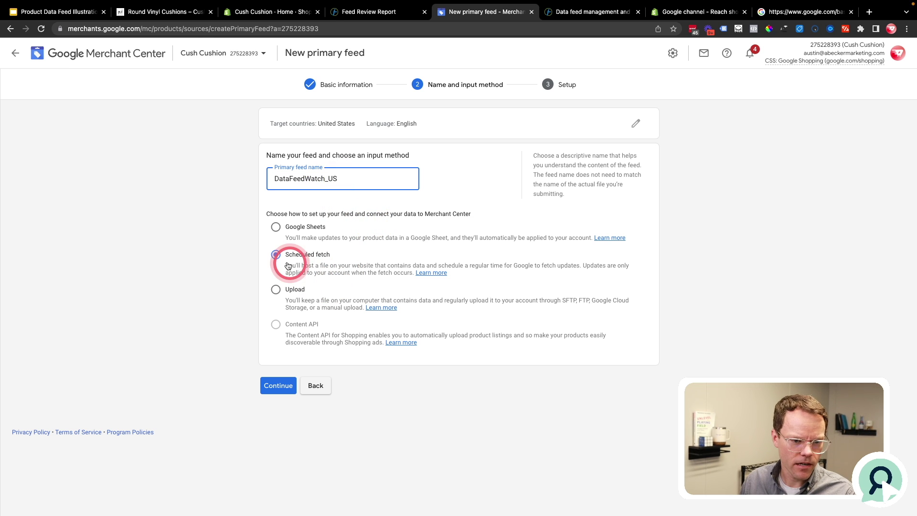
click(277, 384)
click(301, 179)
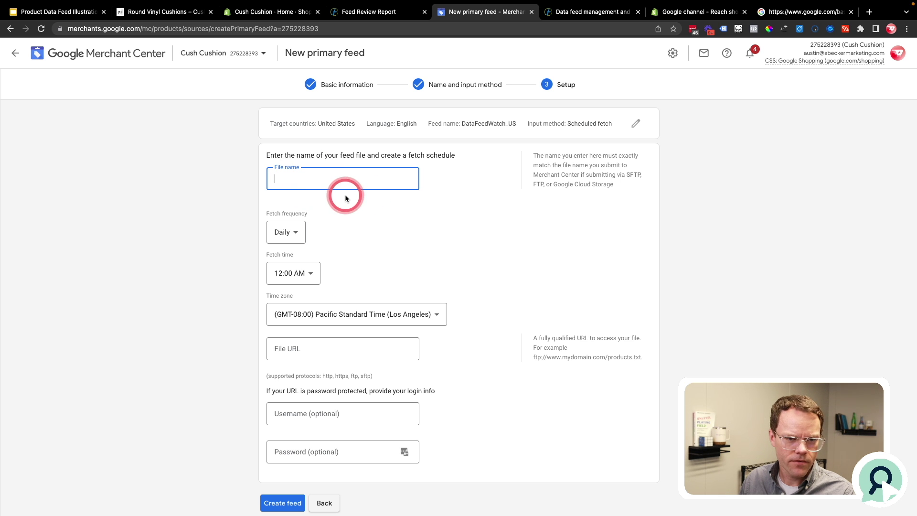
- Copy the .xml file name after /73228/ from the DataFeedWatch feed URL
click(587, 11)
click(375, 15)
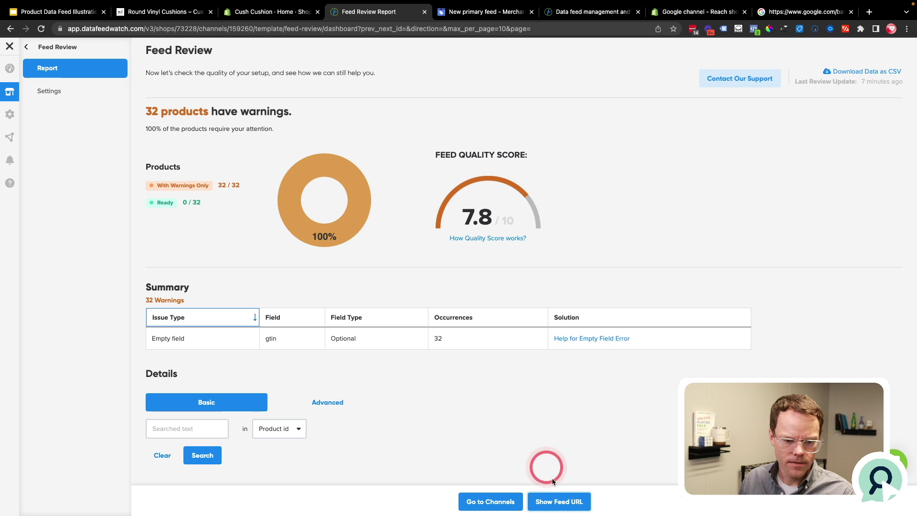
click(562, 502)
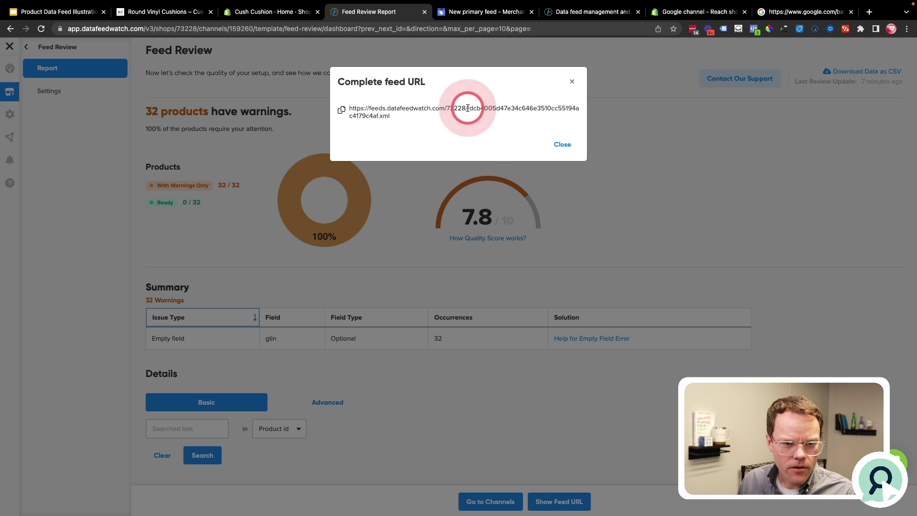
drag(468, 108, 481, 137)
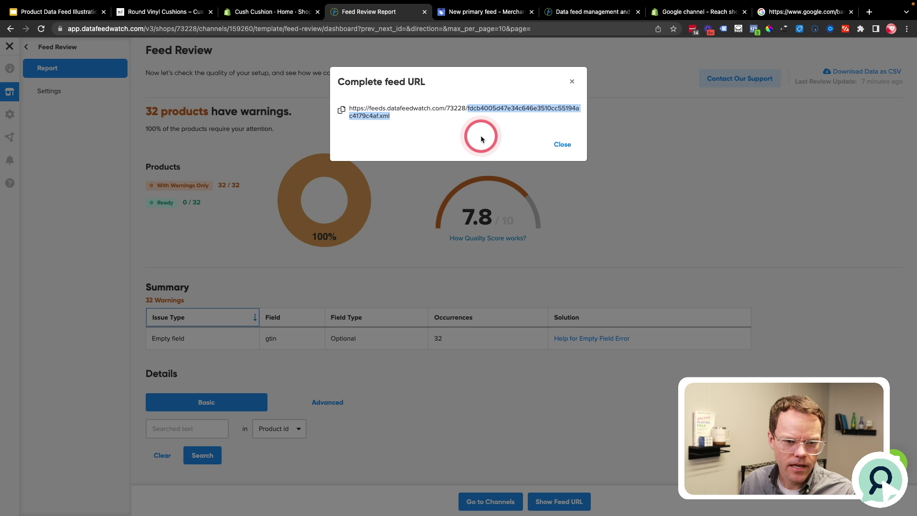
drag(482, 137, 481, 137)
click(475, 12)
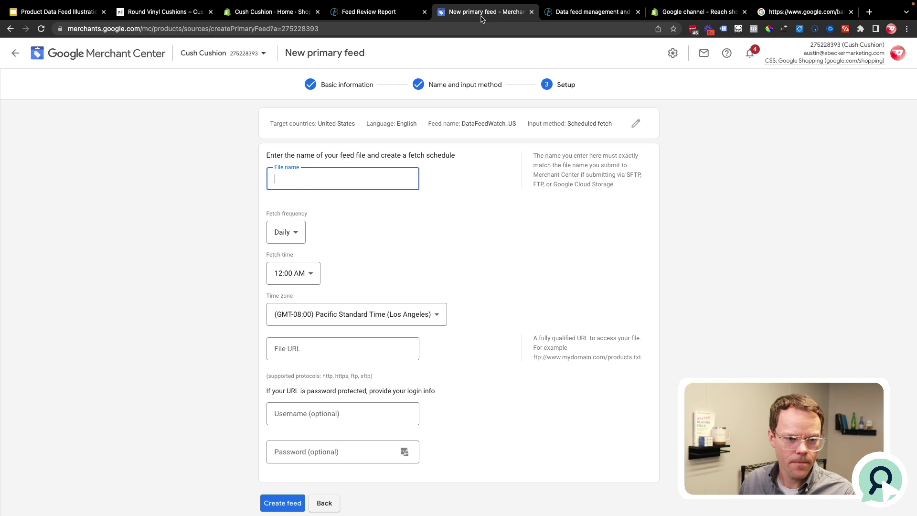
- Paste the file name, then copy the full DataFeedWatch feed URL into File URL
key(super+v)
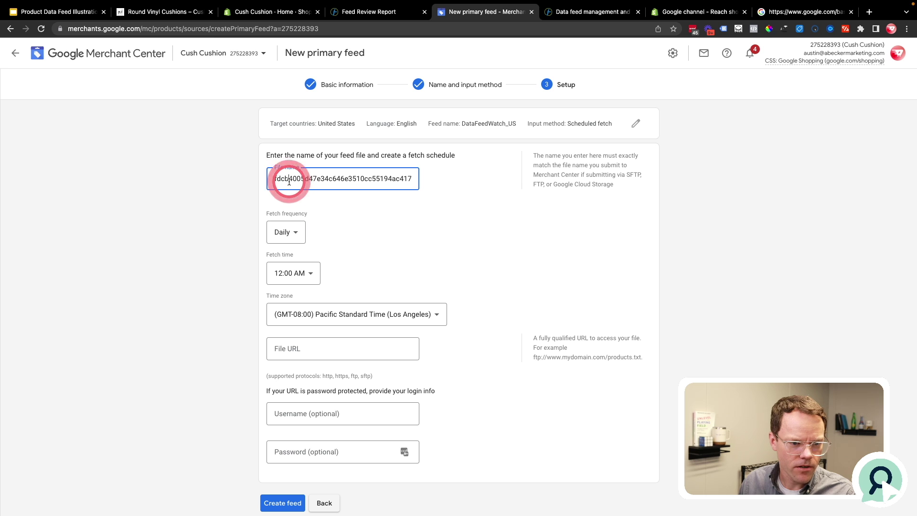
drag(289, 182, 272, 179)
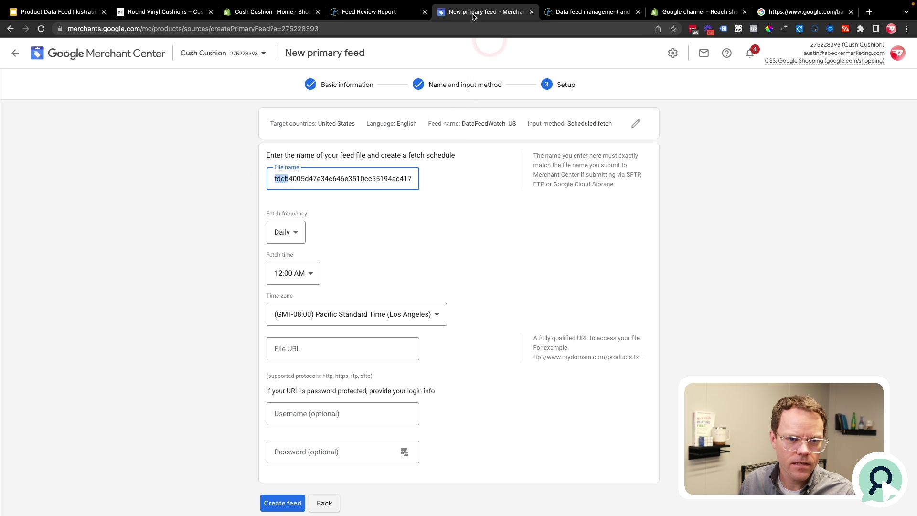
click(273, 11)
click(369, 11)
drag(470, 111, 348, 114)
click(342, 112)
click(485, 12)
click(318, 348)
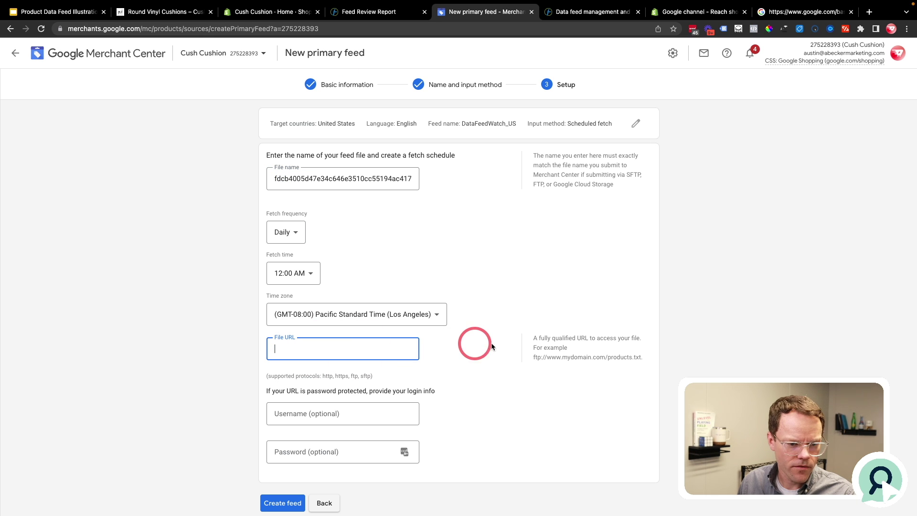
key(super+v)
click(280, 349)
drag(279, 349, 250, 351)
click(395, 349)
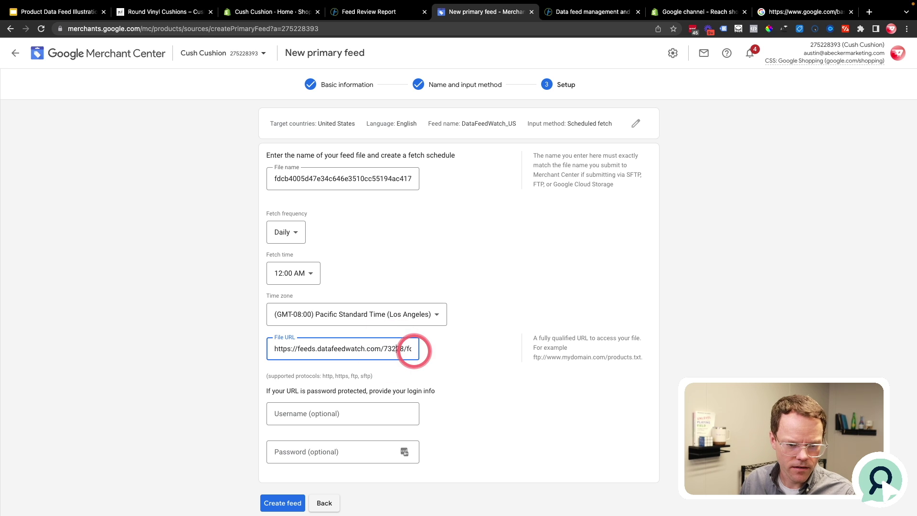
key(Right)
key(Right)
key(Right)
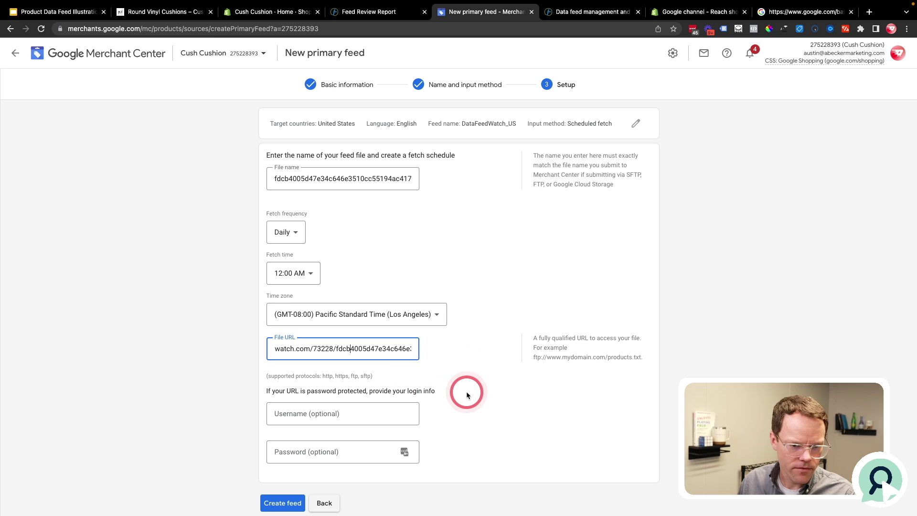
- Set the fetch time zone to (GMT-05:00) Eastern Standard Time (Detroit)
scroll(466, 390, down, 1)
key(super+a)
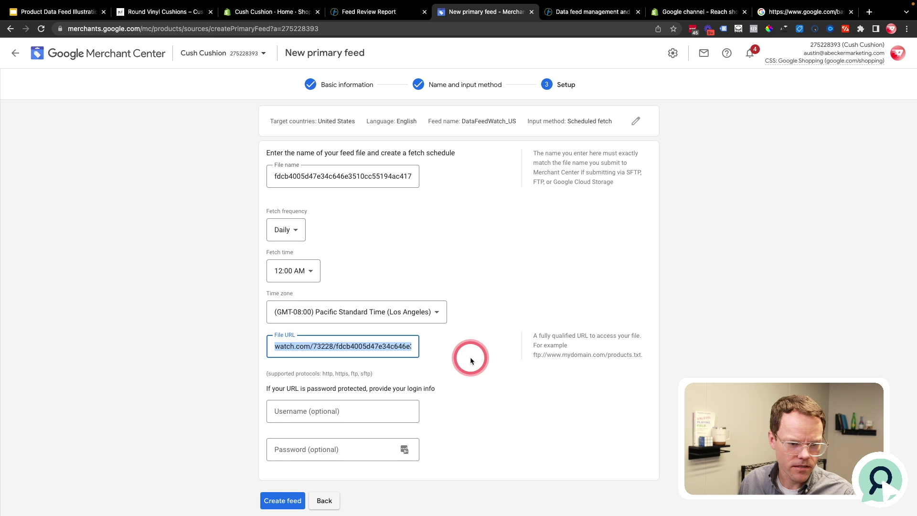
scroll(470, 358, down, 2)
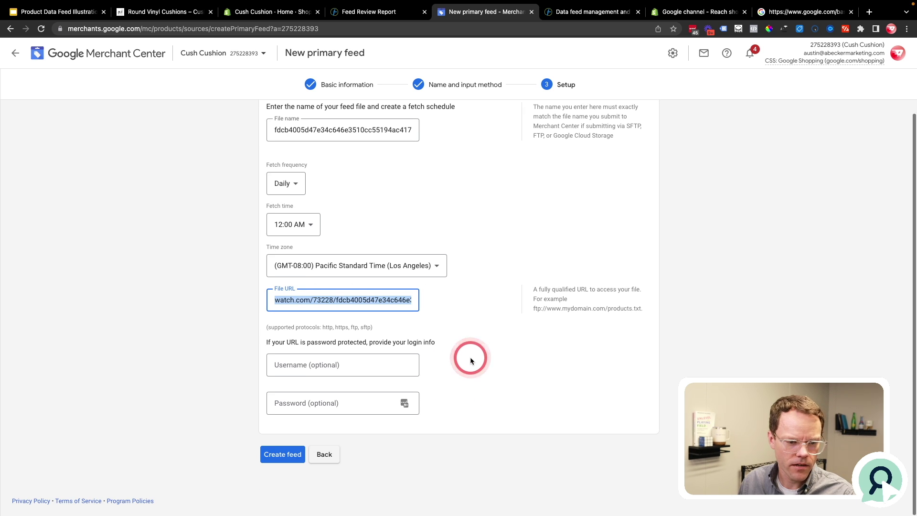
click(407, 265)
scroll(363, 341, down, 3)
scroll(363, 342, down, 10)
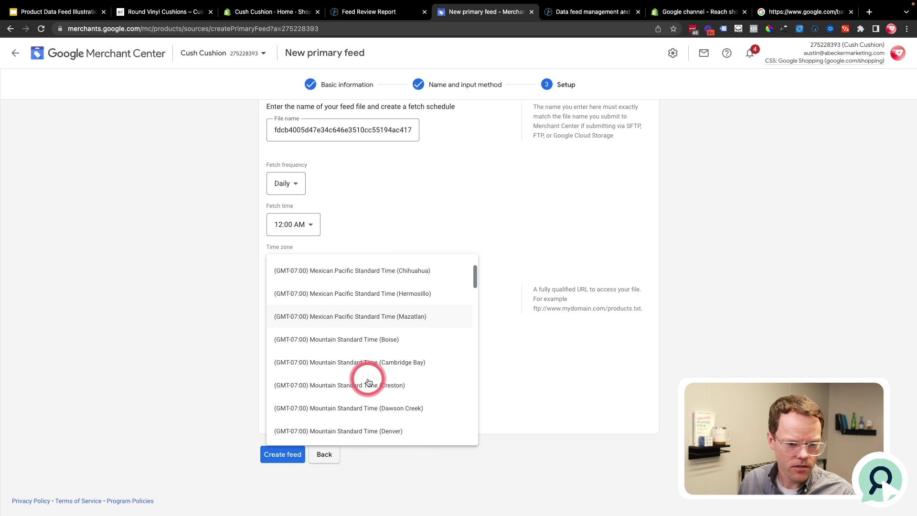
scroll(368, 382, down, 12)
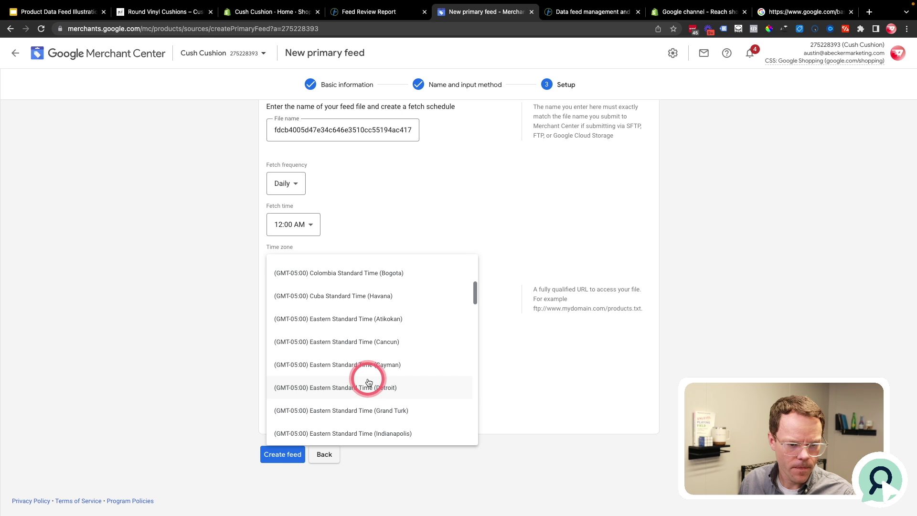
click(368, 382)
click(283, 457)
click(301, 364)
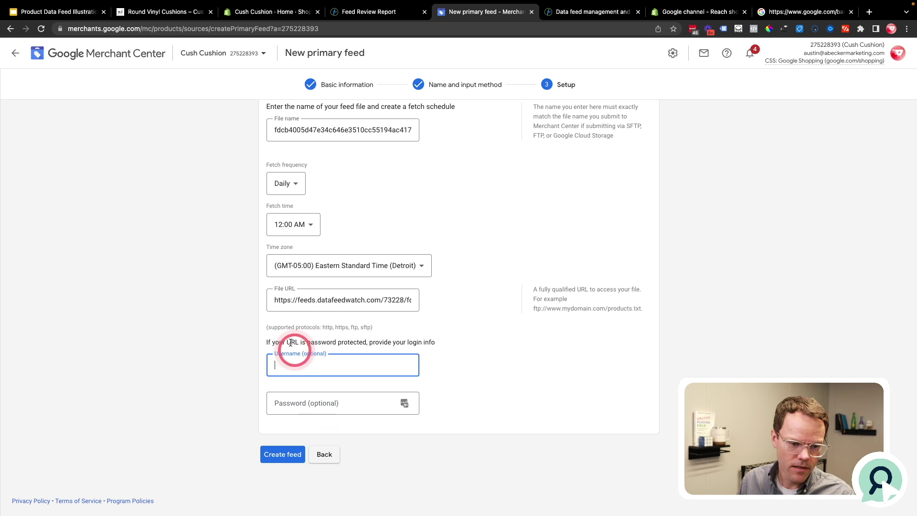
- Create the DataFeedWatch_US scheduled-fetch feed and run Fetch Now on it
click(282, 455)
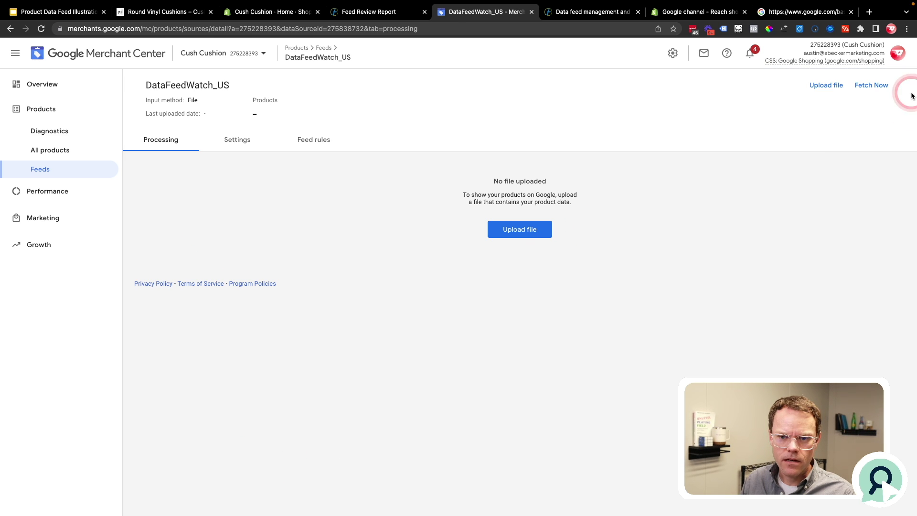
click(874, 90)
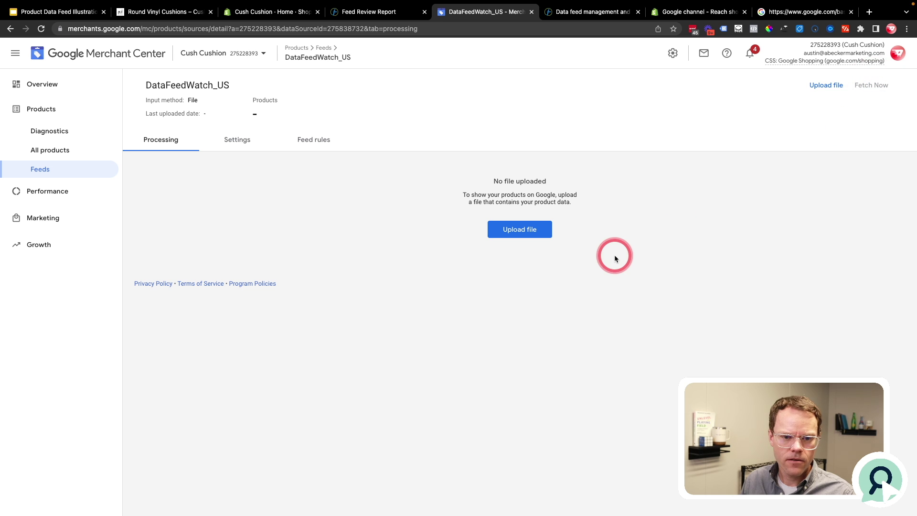